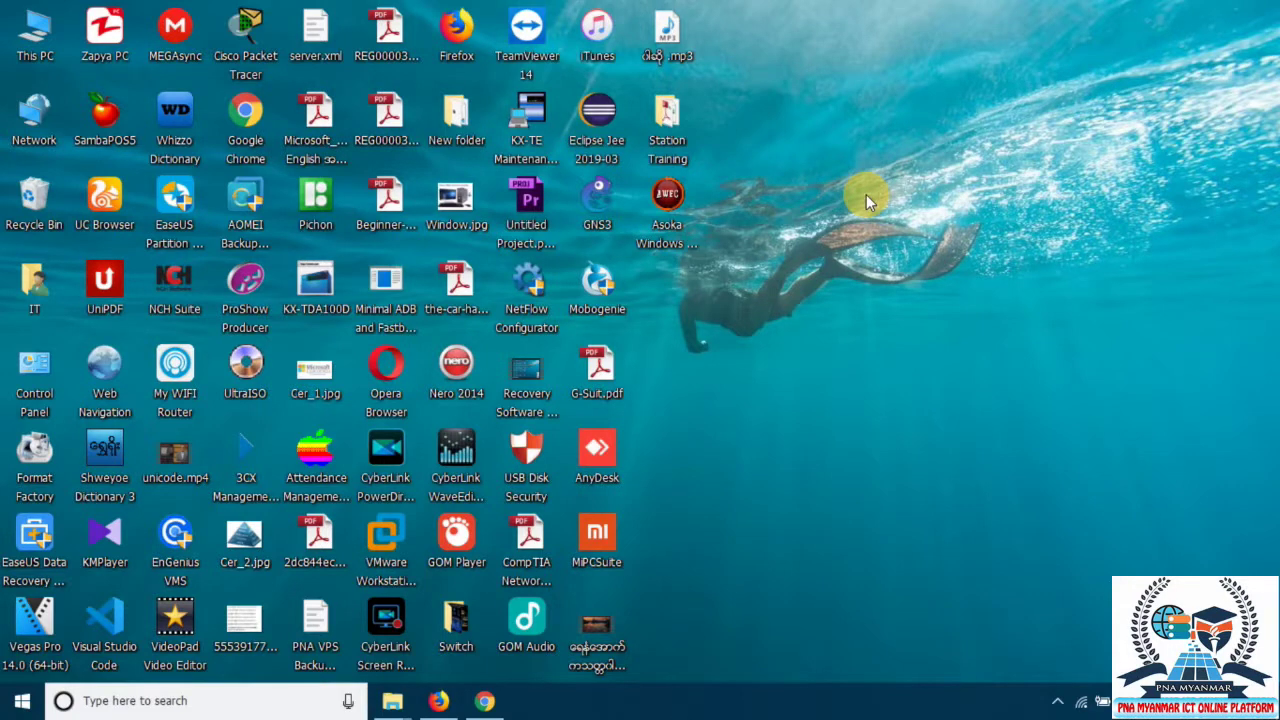
Minimize Firefox and then Chrome to reveal the desktop
left_click(484, 698)
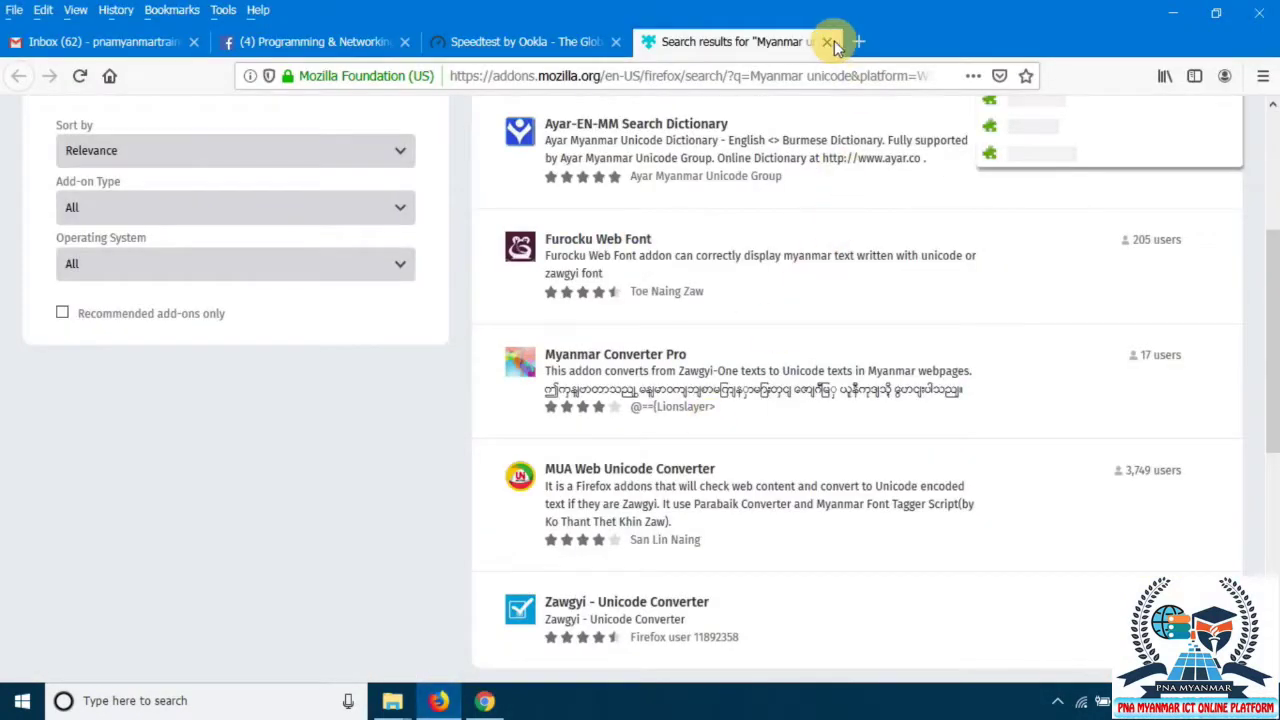
left_click(828, 42)
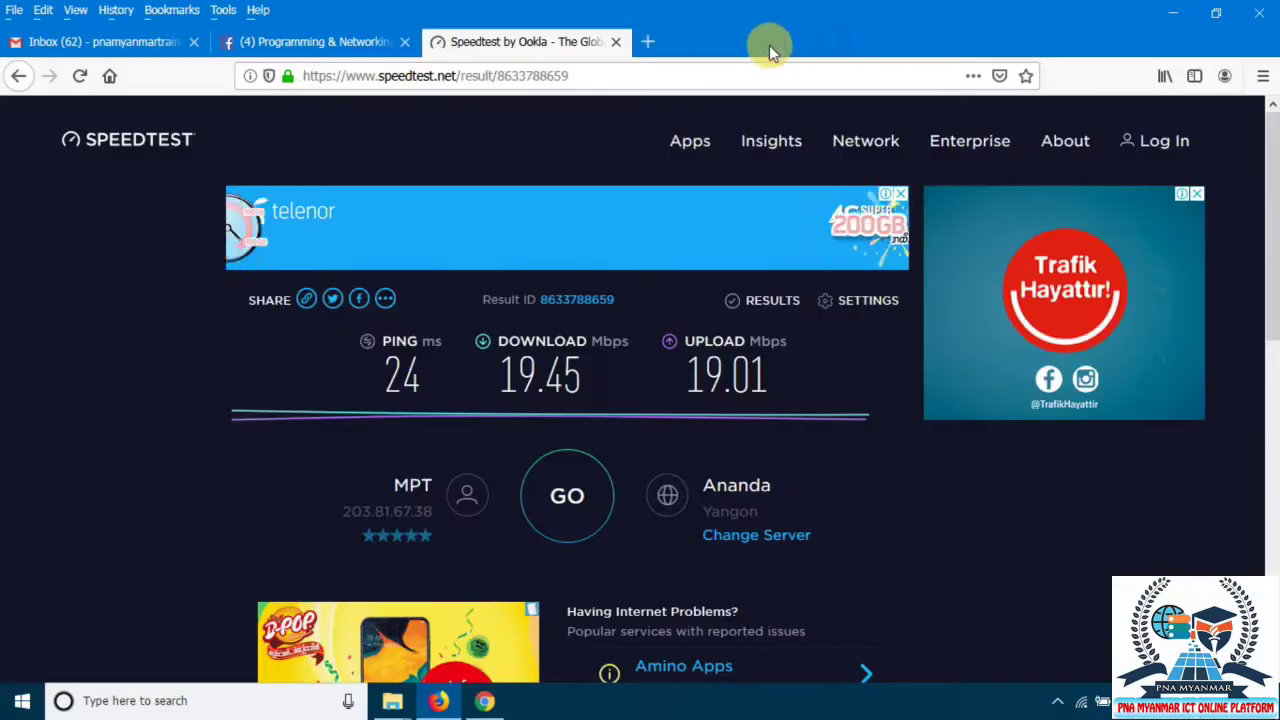
left_click(1173, 12)
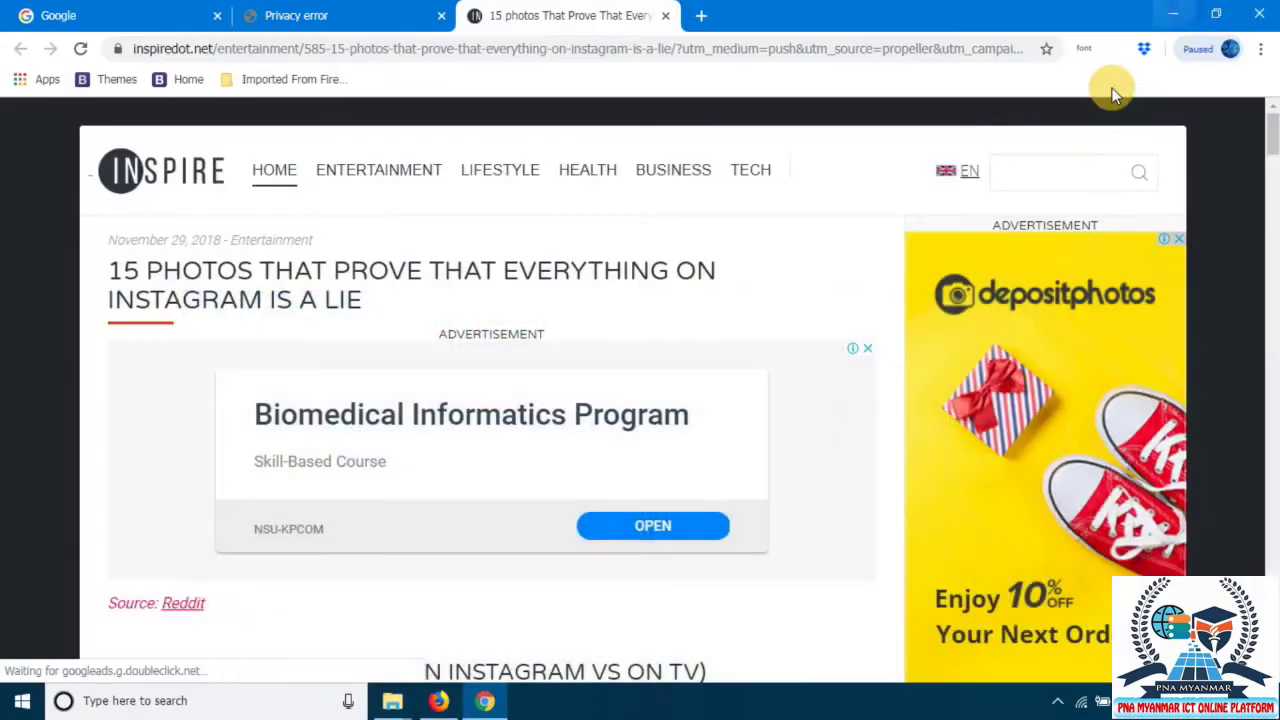
left_click(1173, 14)
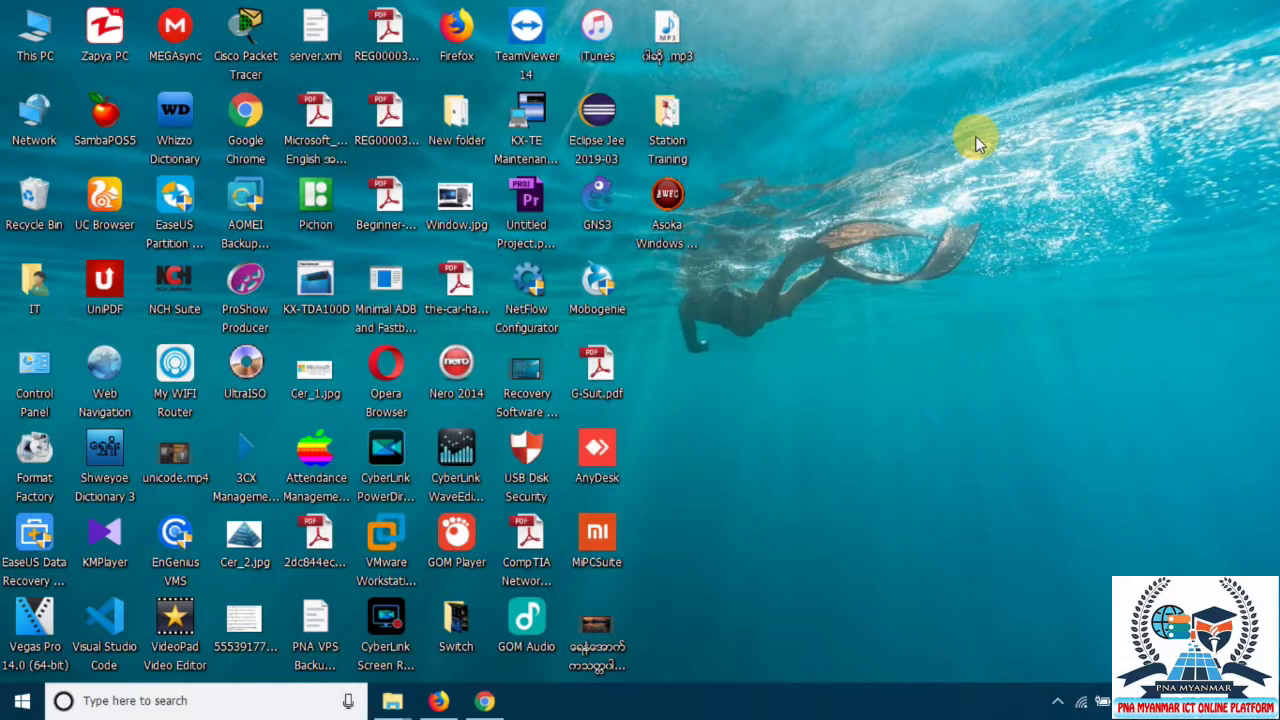
Close Firefox's Speedtest tab, open a blank tab, then quit Firefox with all three tabs
left_click(440, 700)
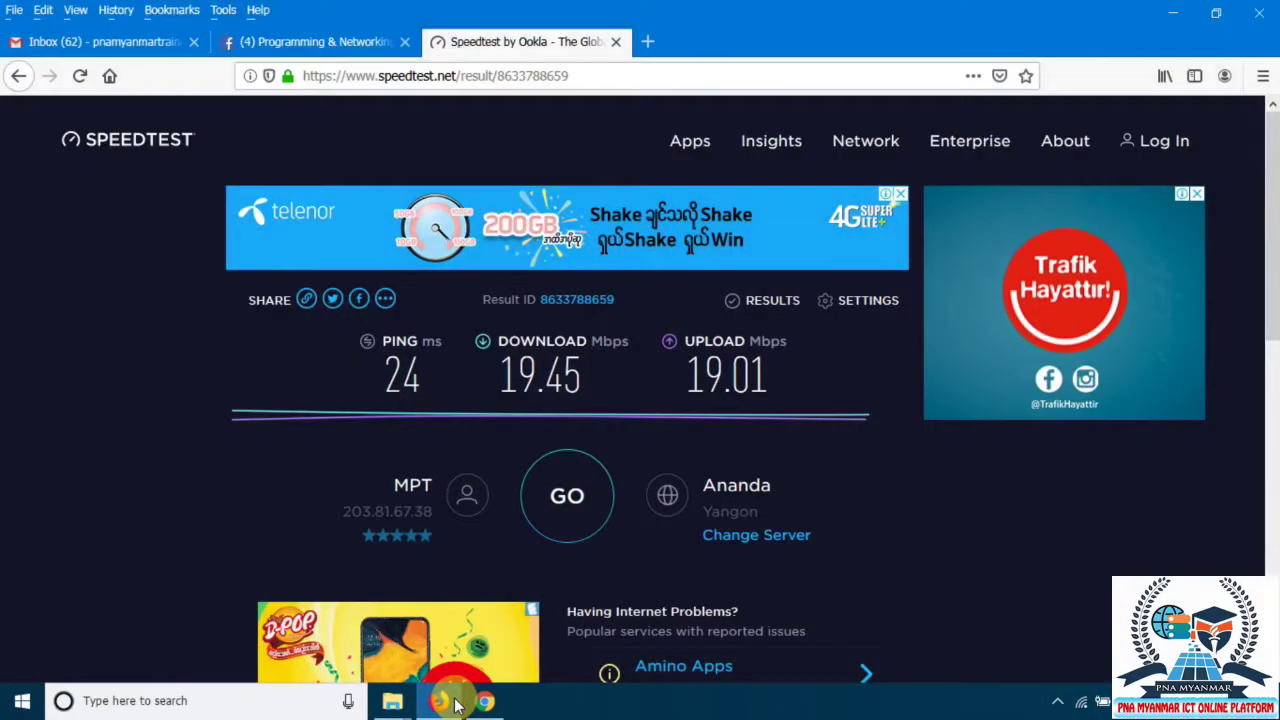
left_click(616, 41)
left_click(424, 41)
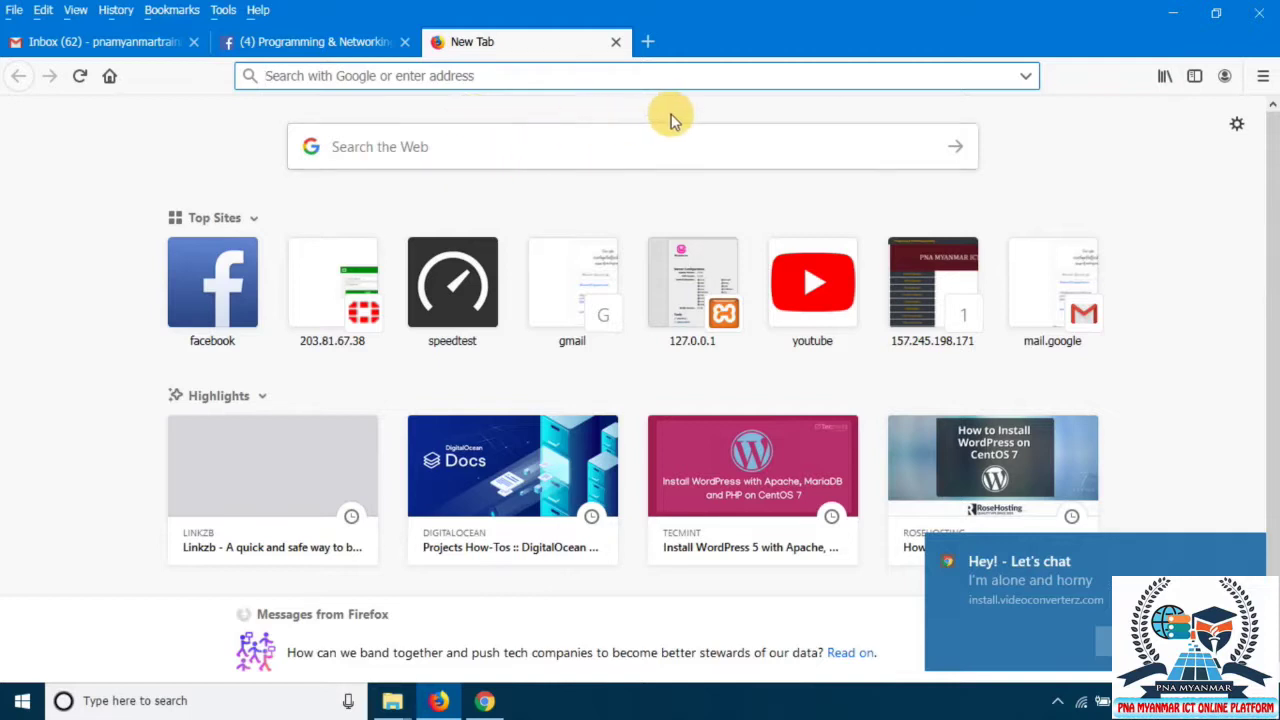
left_click(1259, 13)
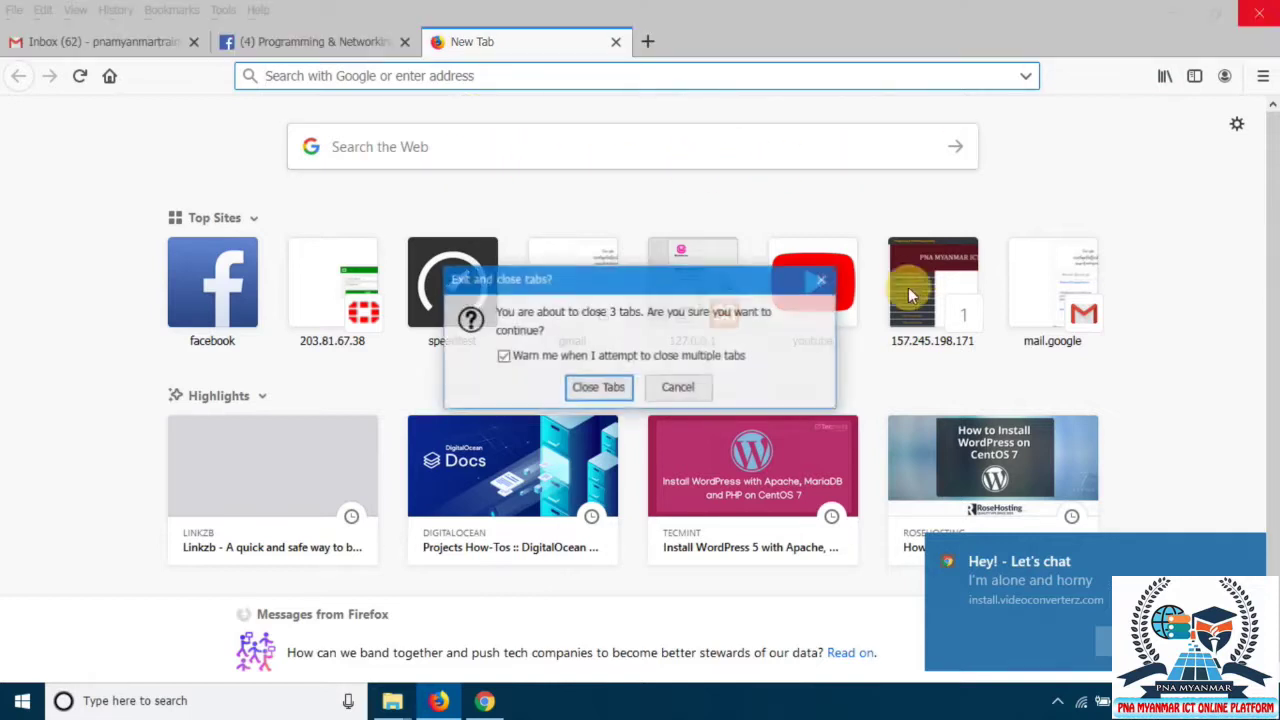
left_click(598, 381)
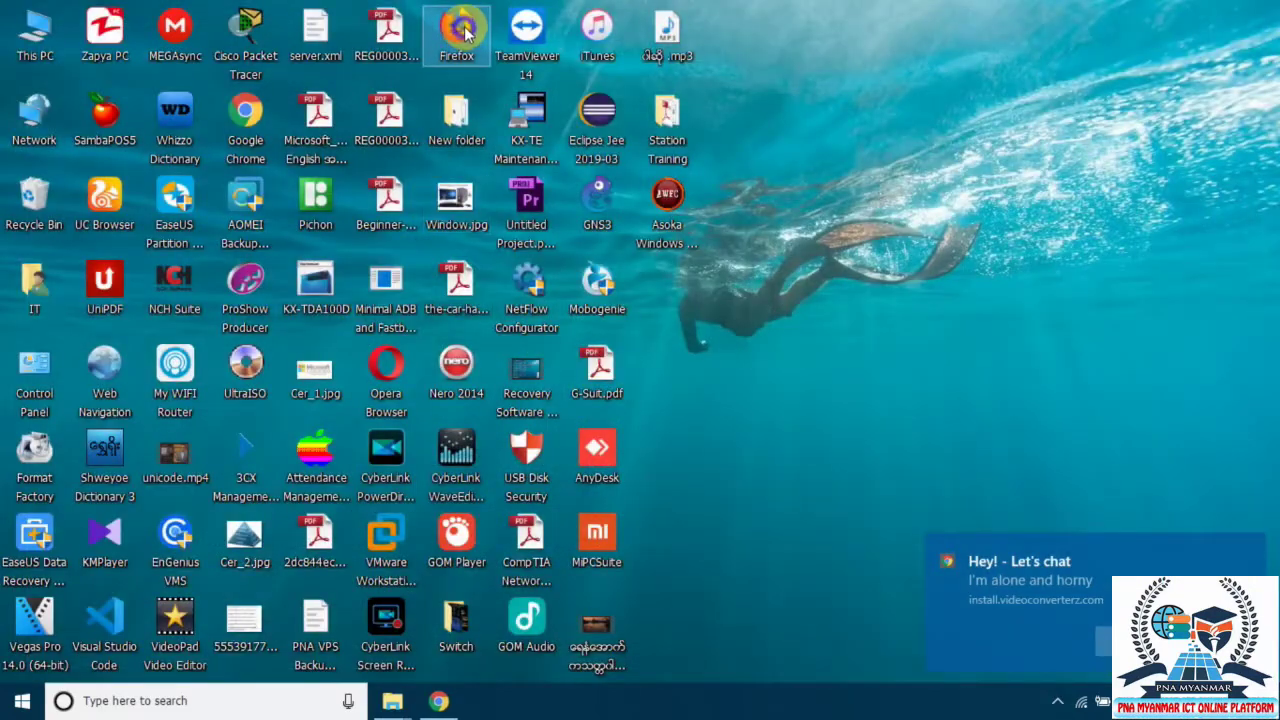
Refresh the desktop, relaunch Firefox, and open the Add-ons Manager via Tools > Add-ons
right_click(829, 106)
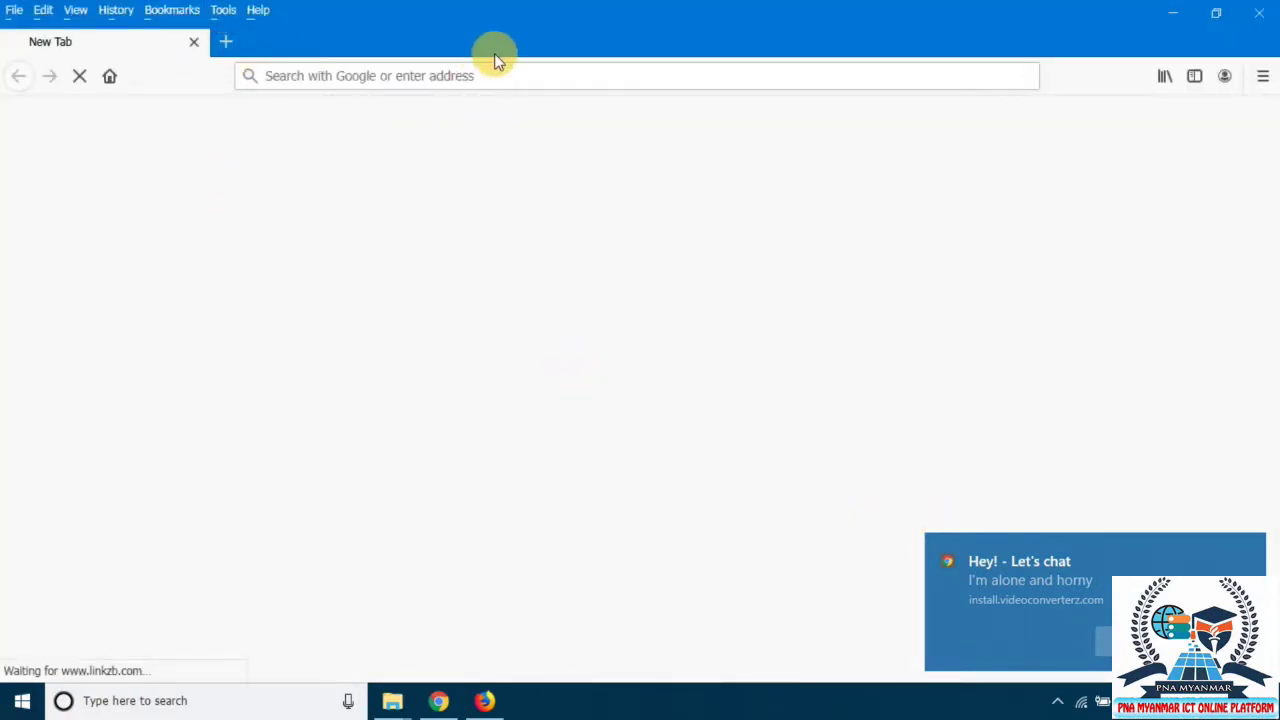
right_click(527, 42)
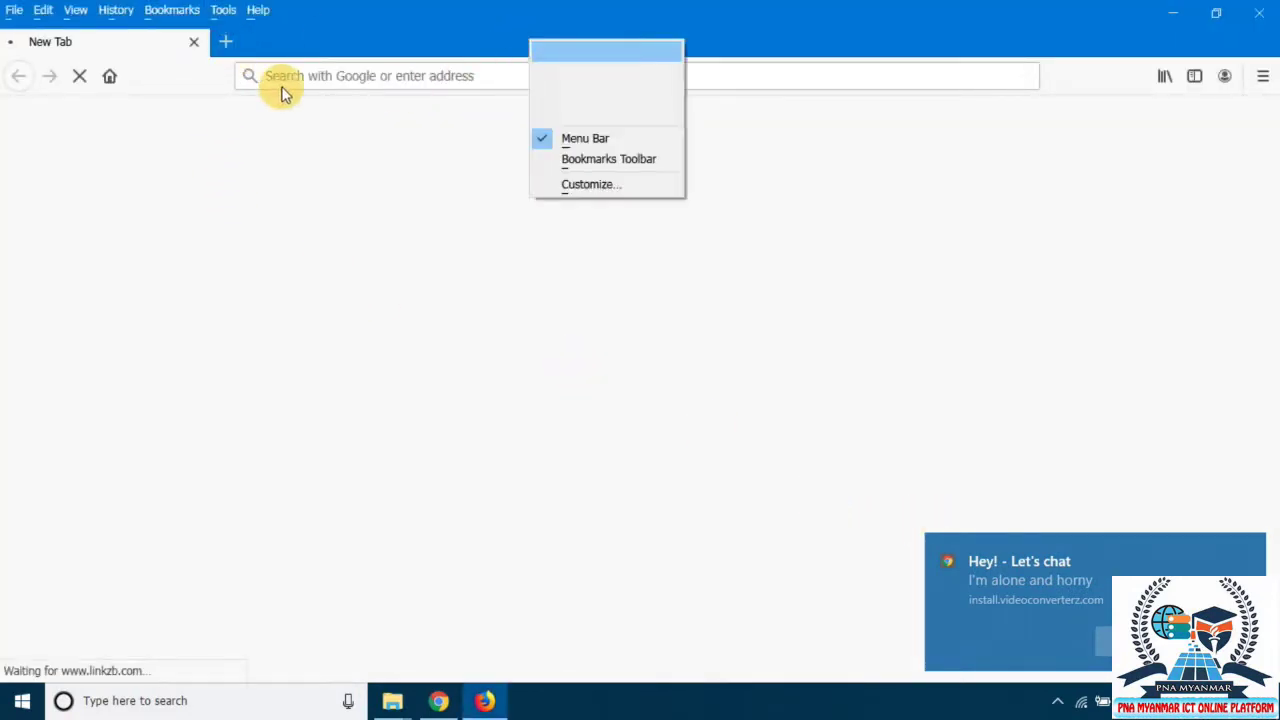
left_click(222, 10)
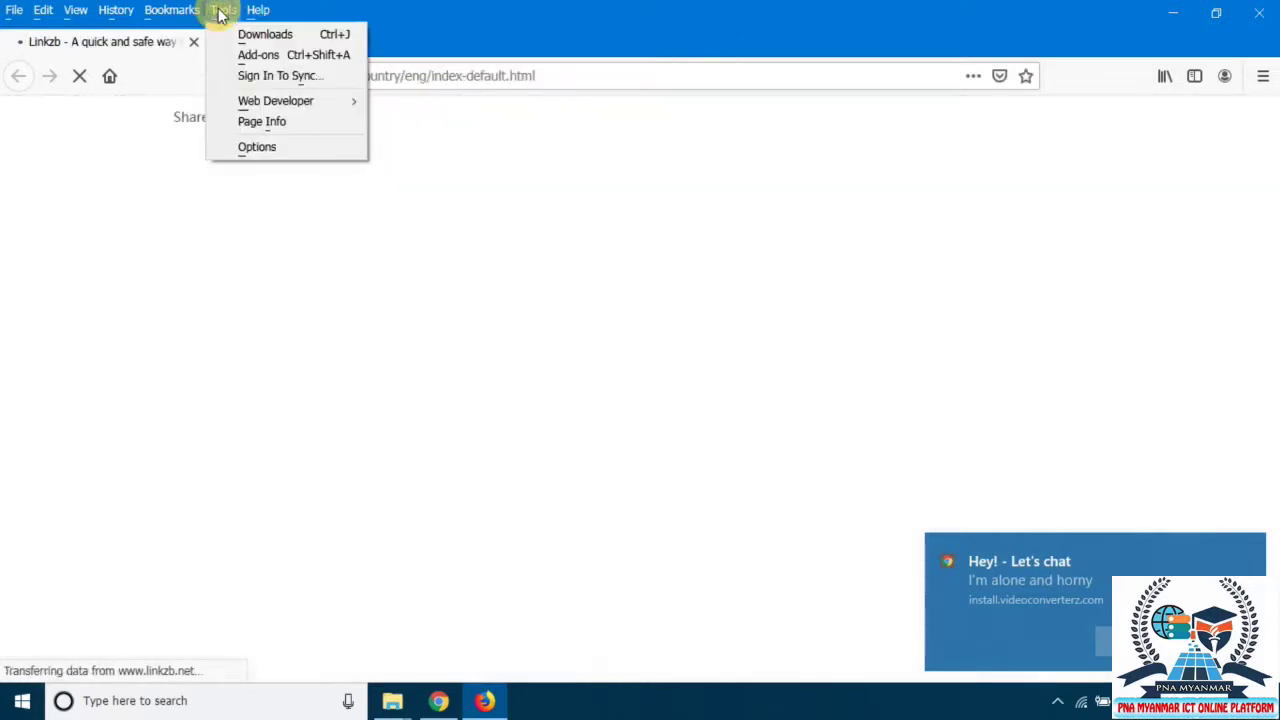
left_click(262, 55)
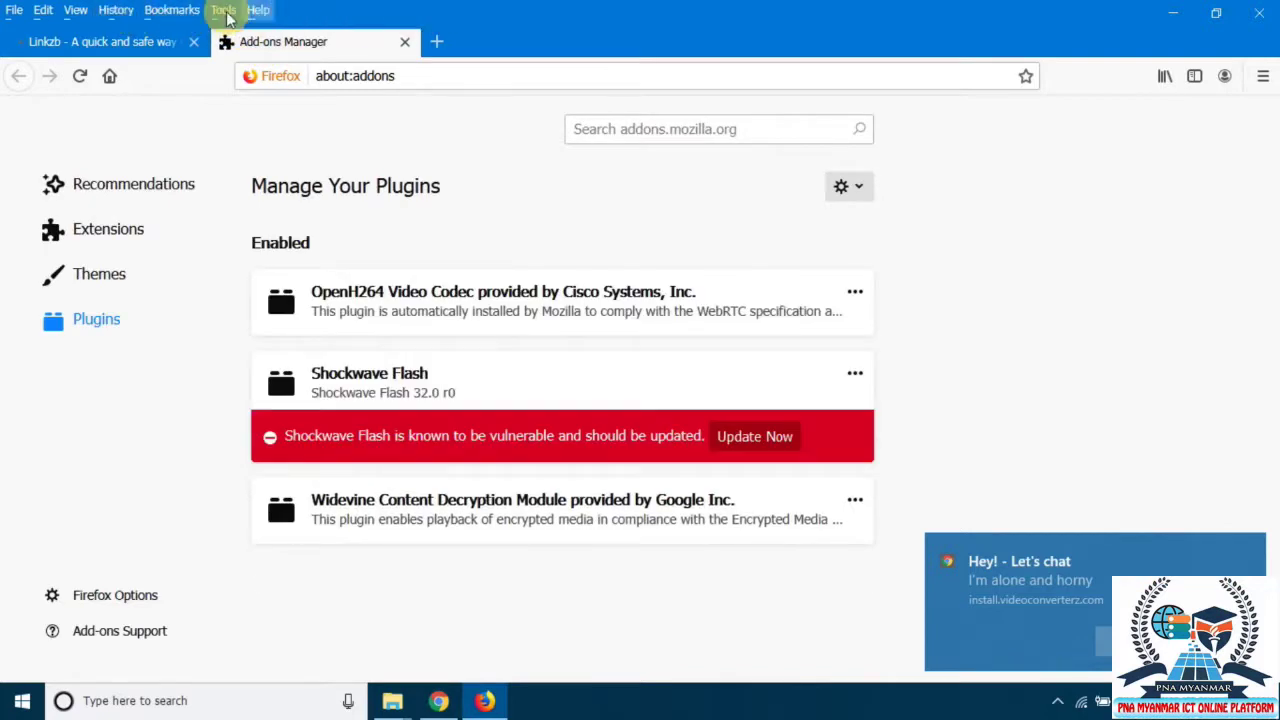
Hide the Firefox menu bar and then show it again
right_click(414, 9)
left_click(455, 69)
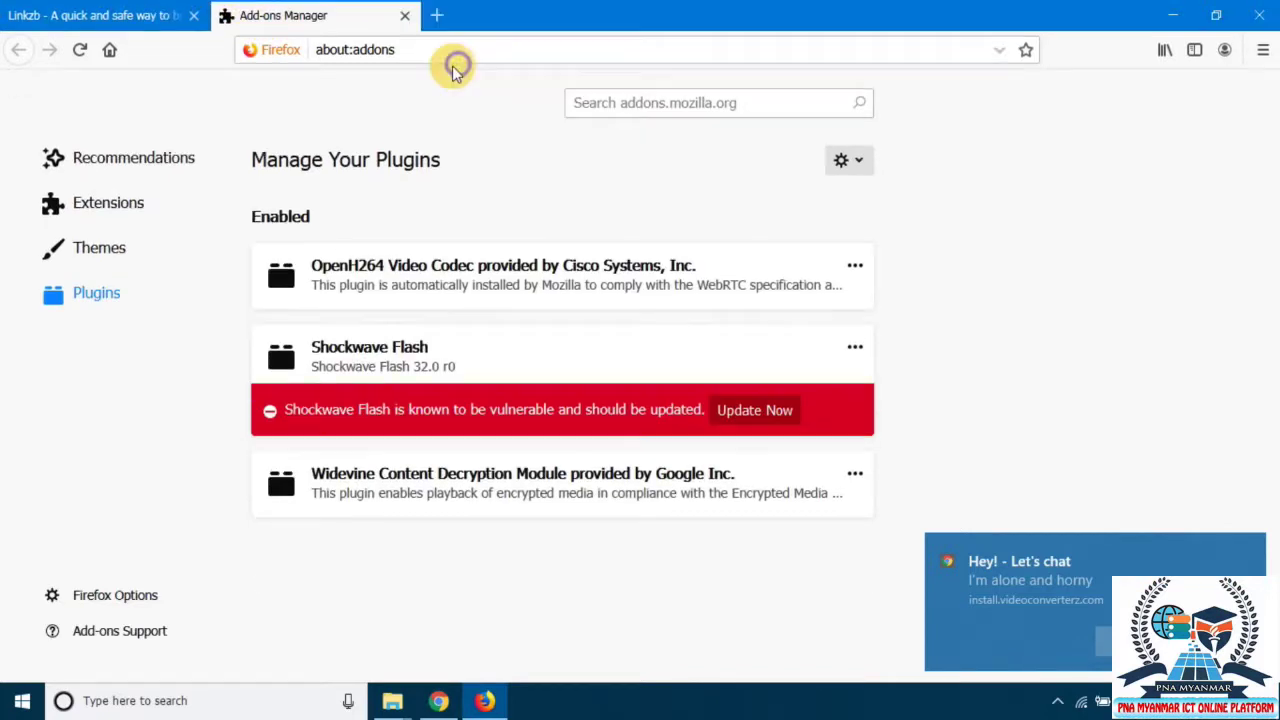
right_click(484, 14)
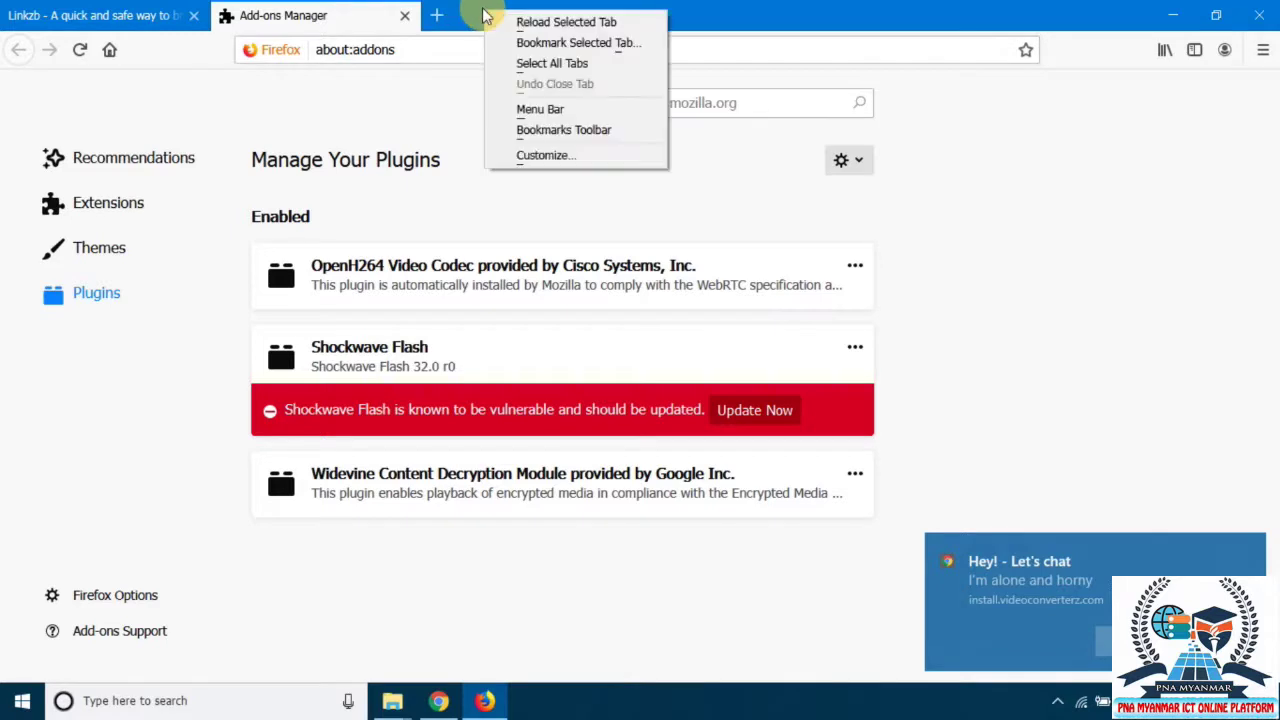
left_click(527, 105)
left_click(228, 14)
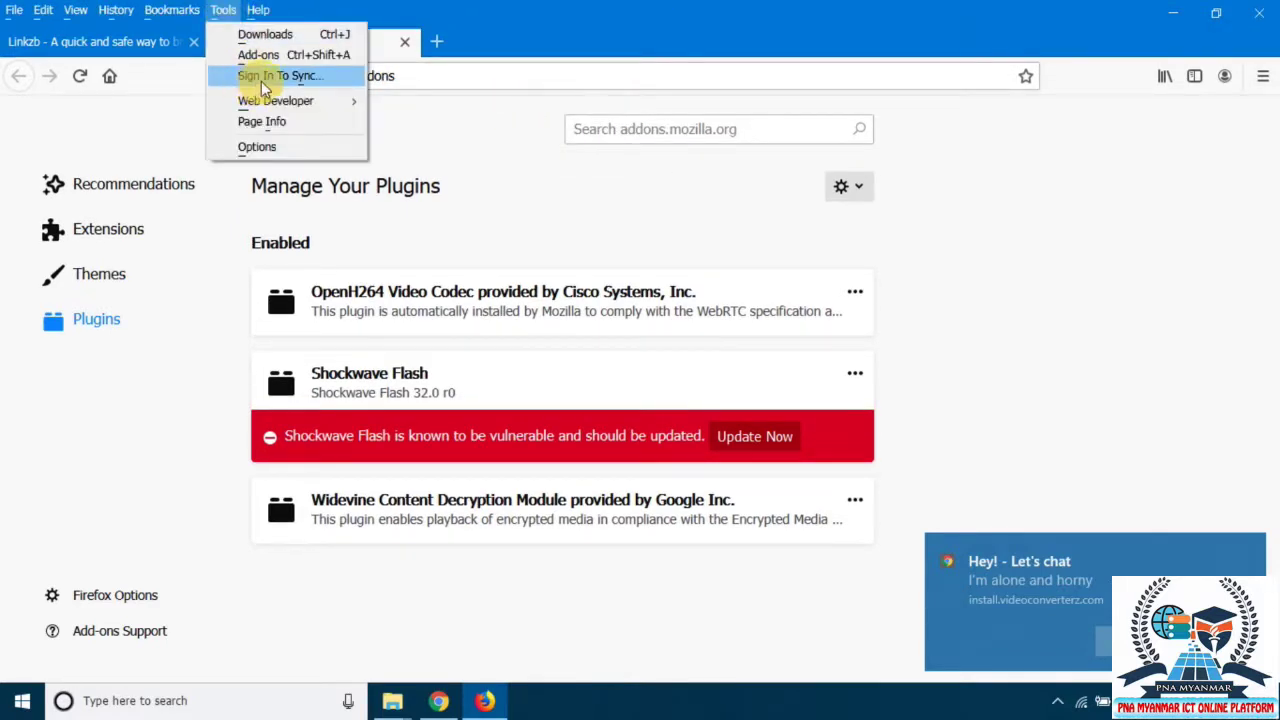
left_click(543, 60)
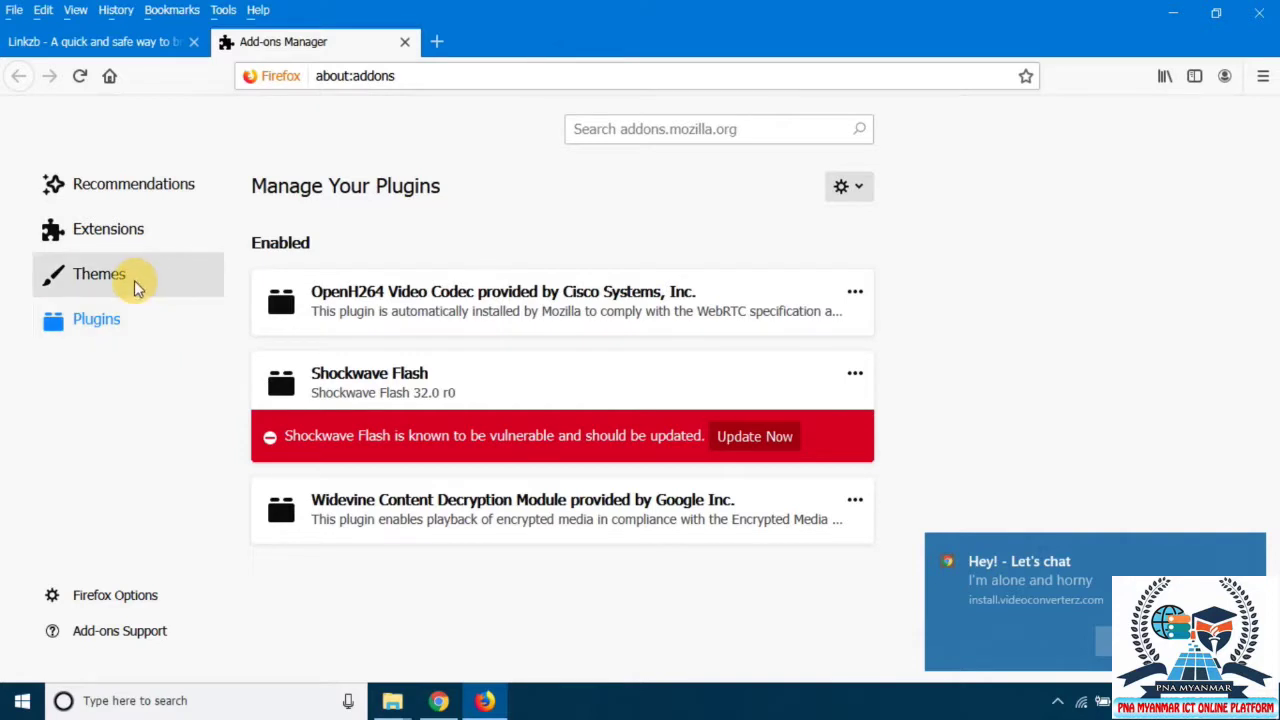
Search the add-ons site for "Myanmar unicode"
left_click(609, 123)
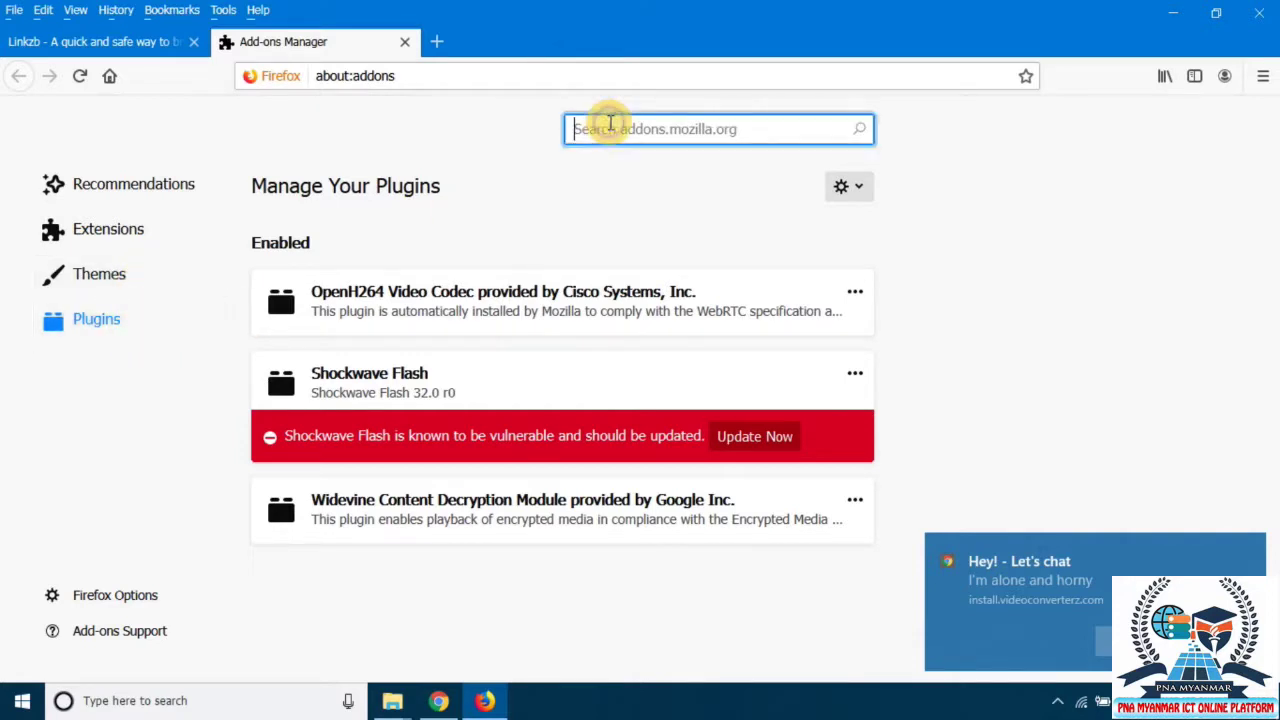
type("unic")
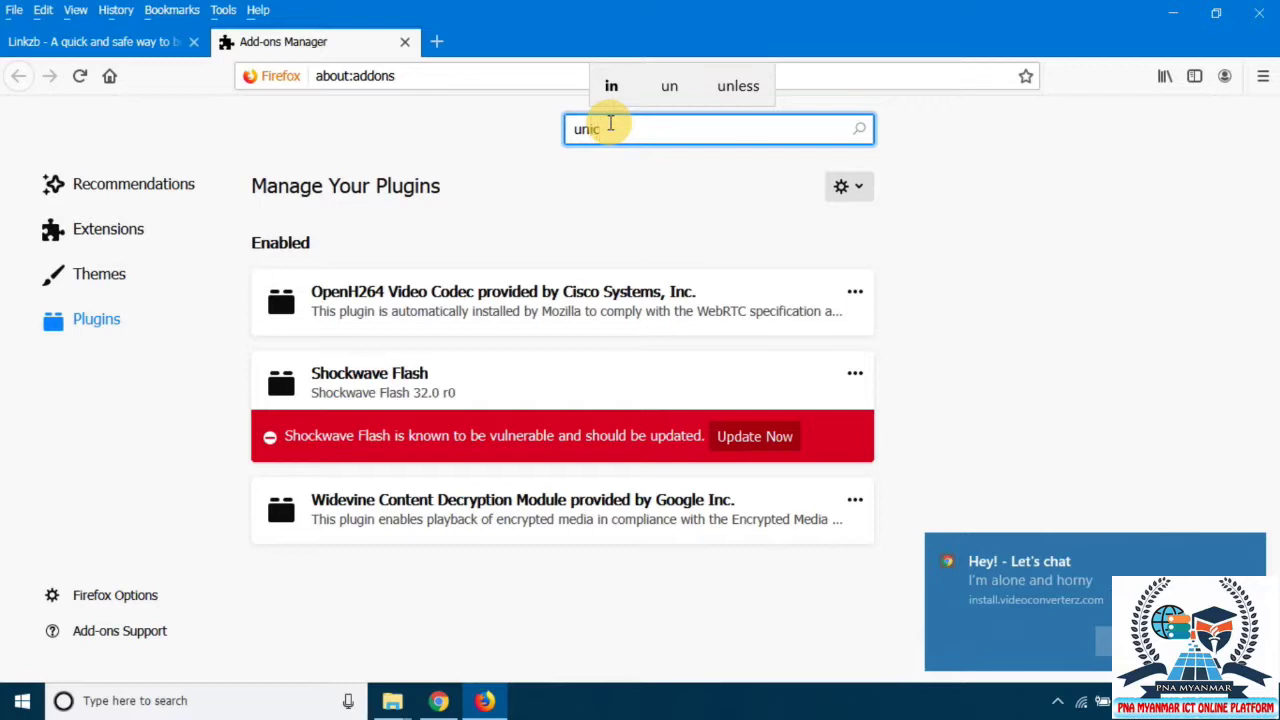
key("BackSpace")
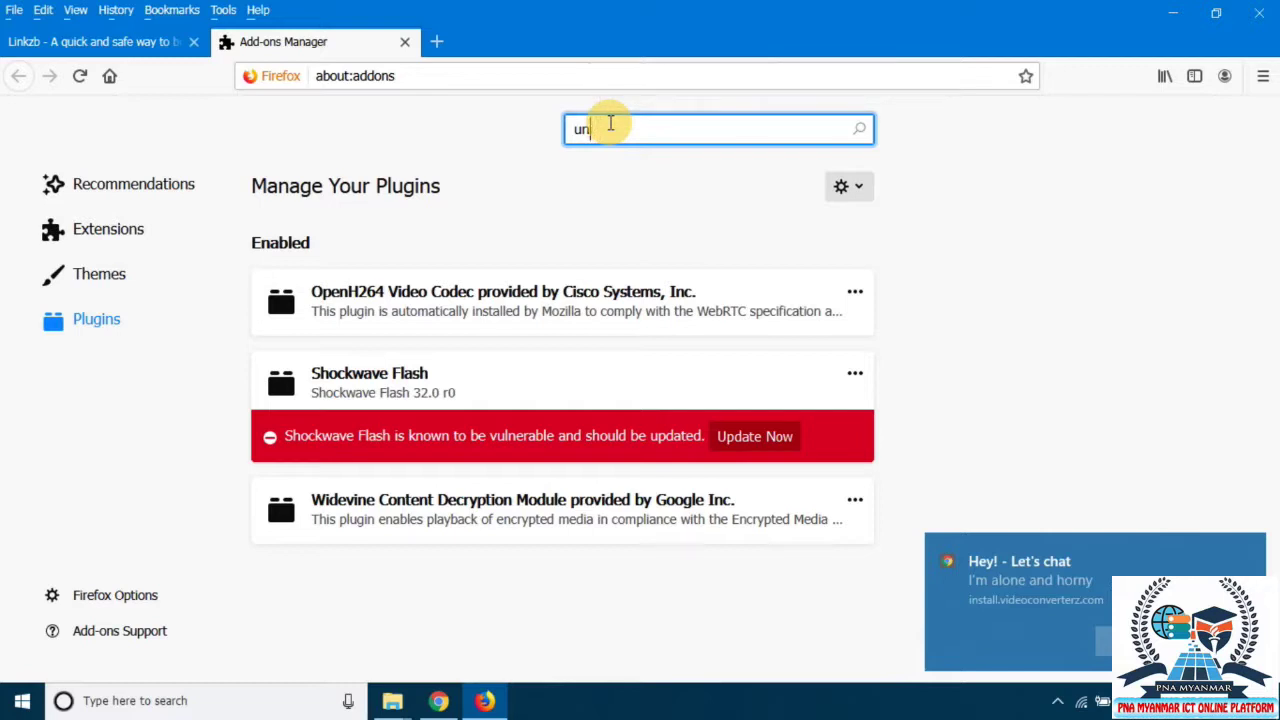
key("BackSpace")
key("BackSpace")
type("m")
type("anmar")
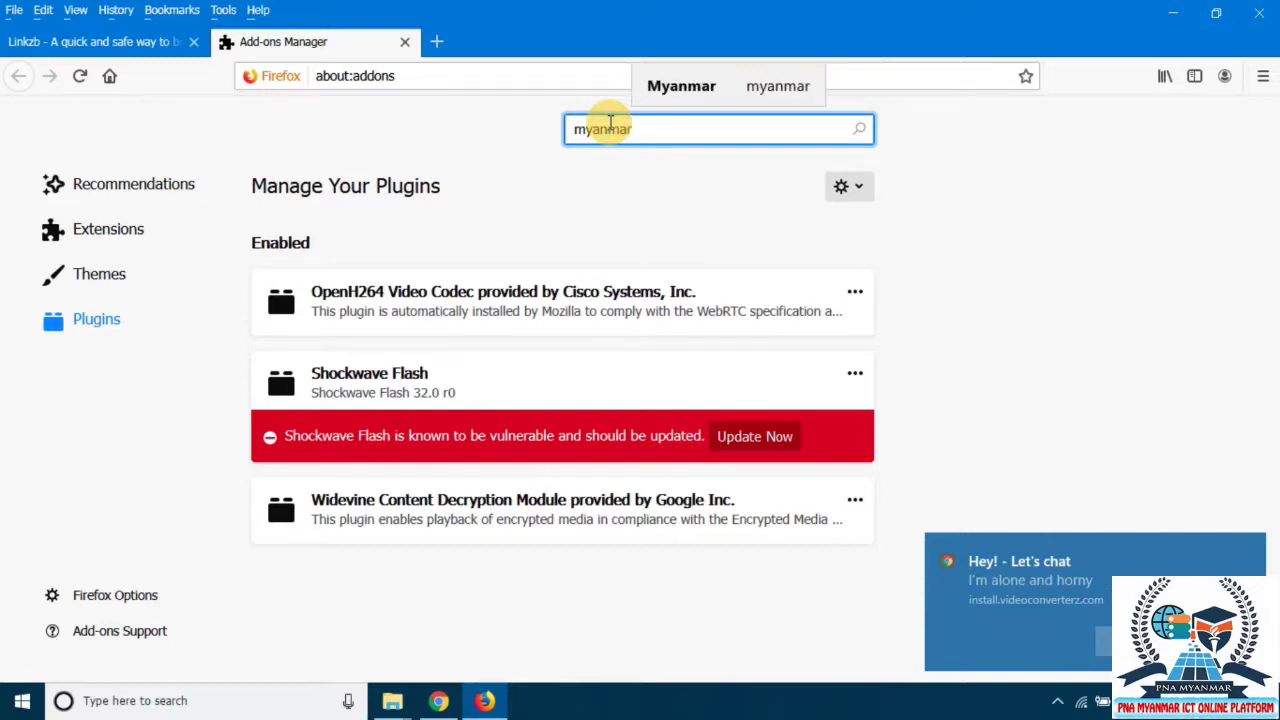
key("Up")
key("Return")
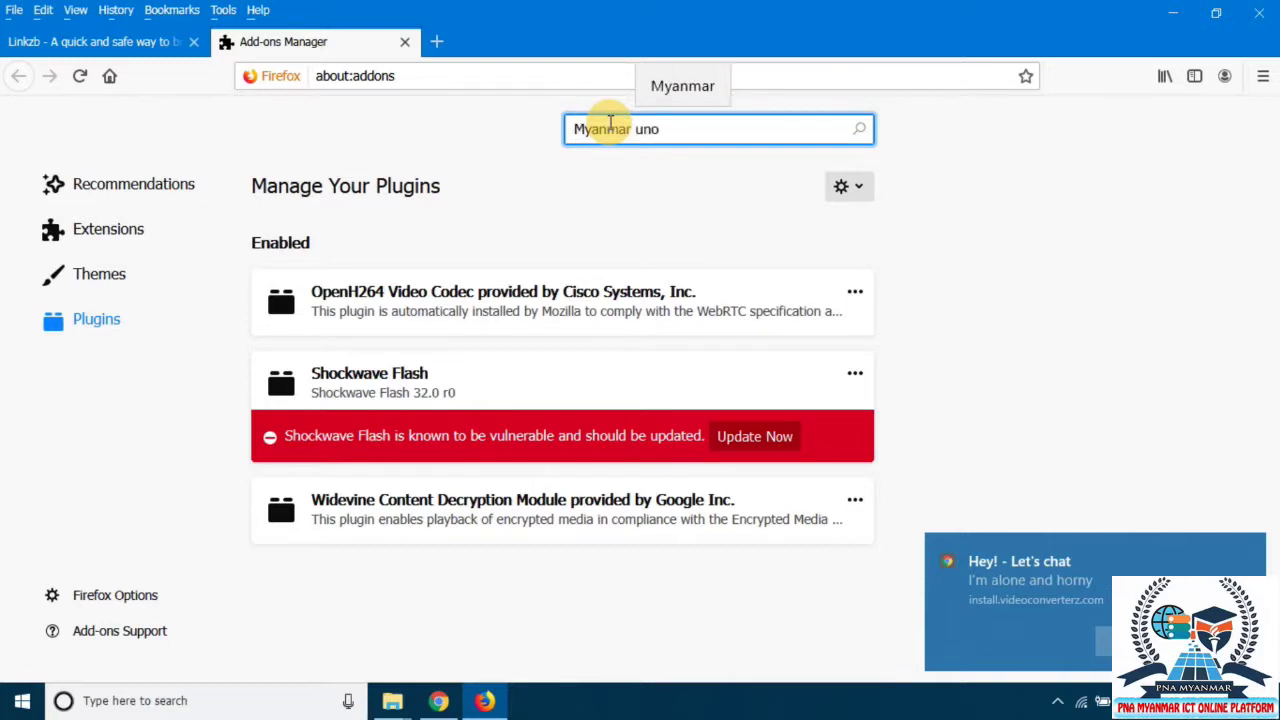
type("code")
key("Return")
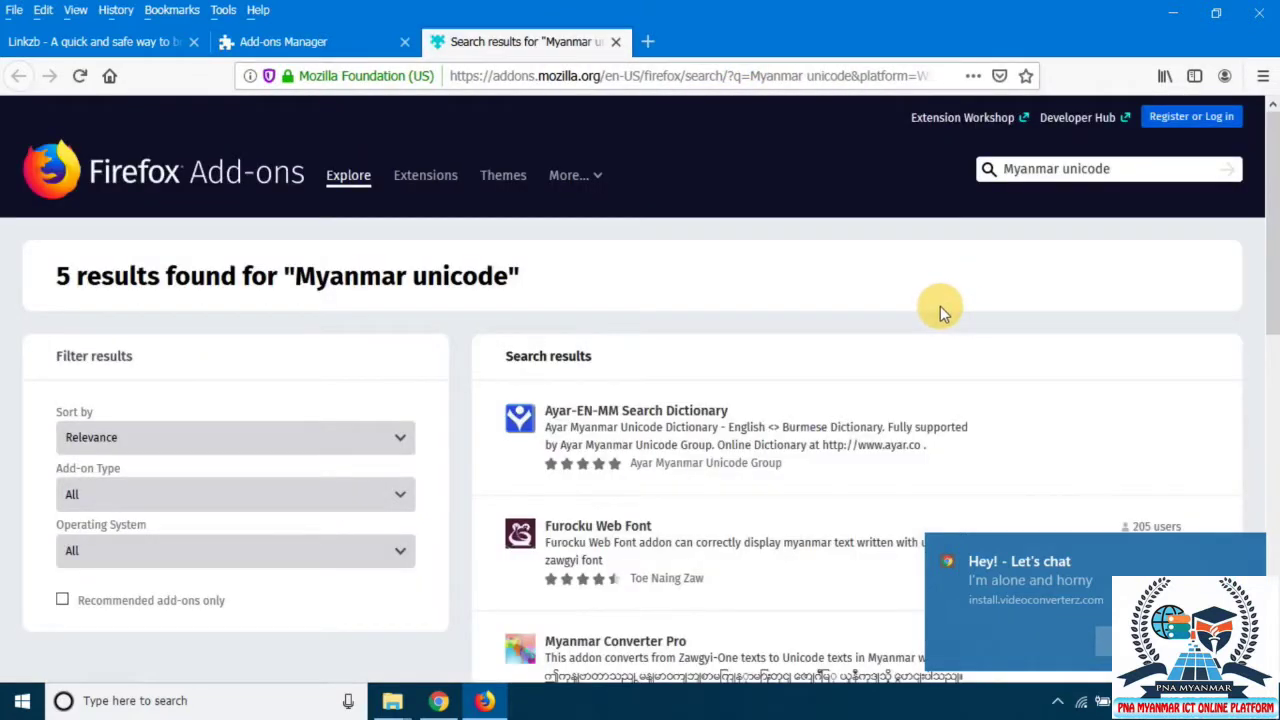
Open the MUA Web Unicode Converter page from the search results
scroll(1050, 400, "down", 3)
scroll(893, 355, "down", 3)
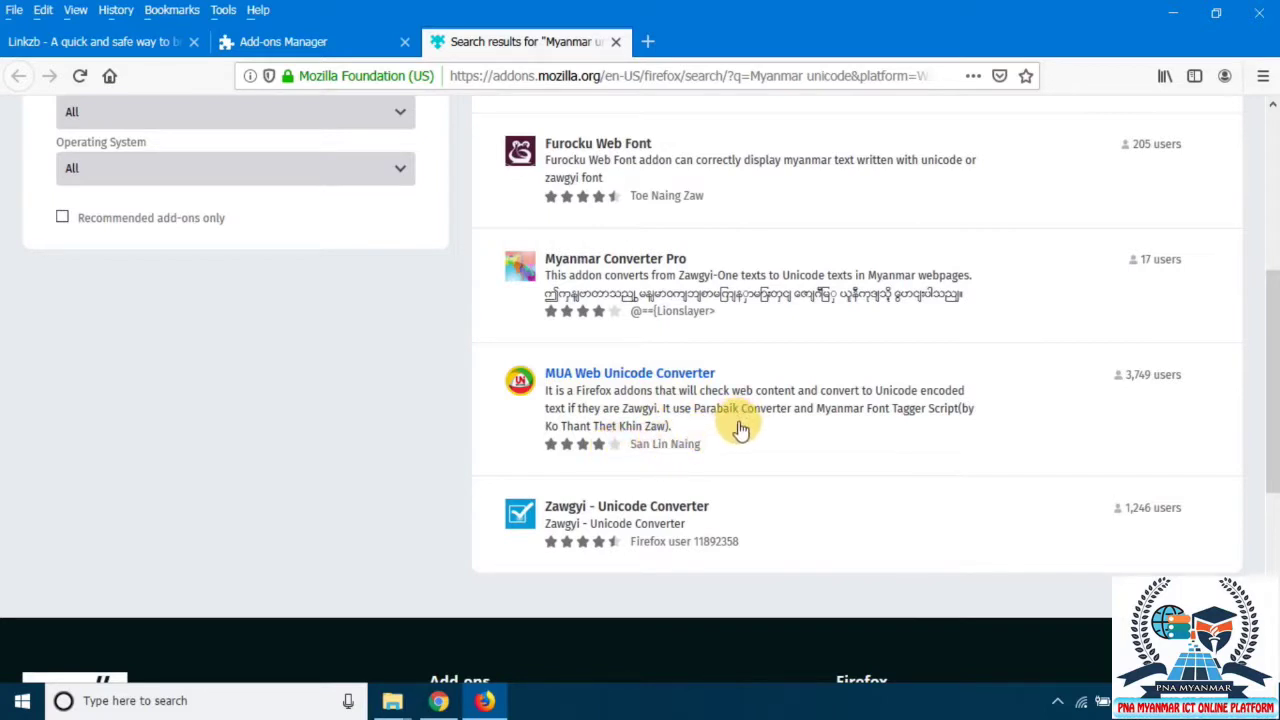
left_click(672, 375)
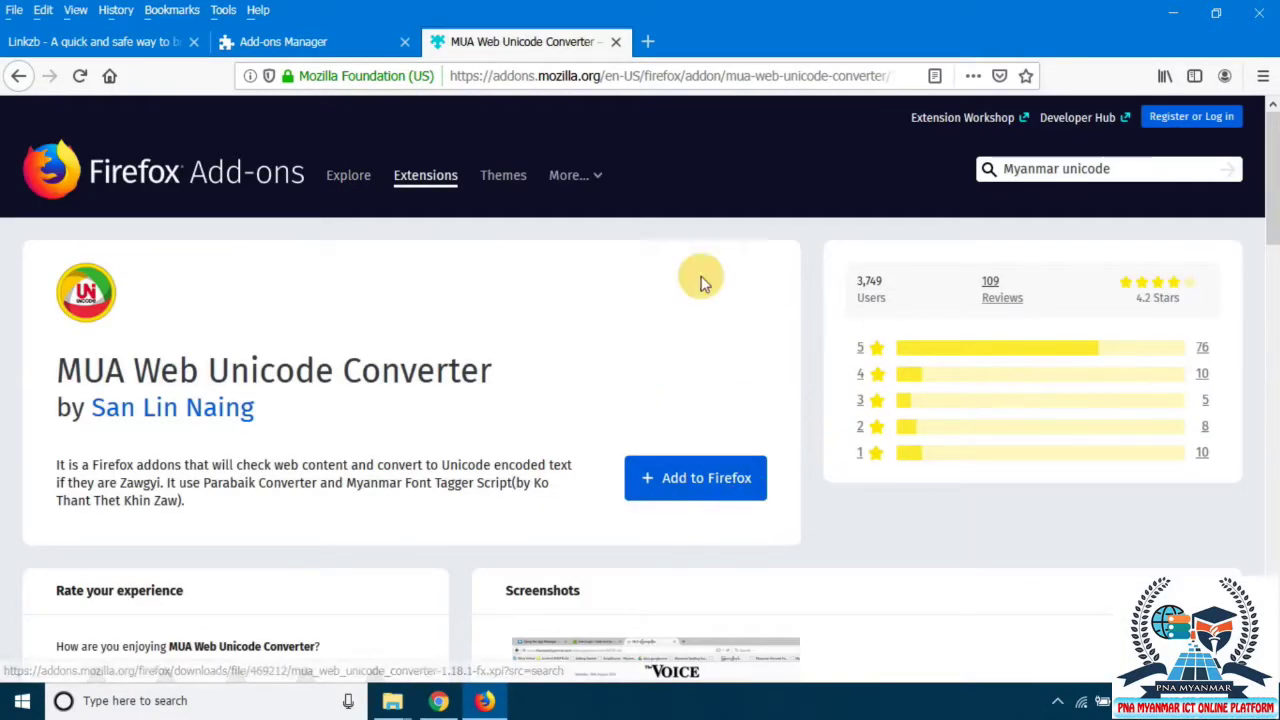
scroll(714, 440, "down", 2)
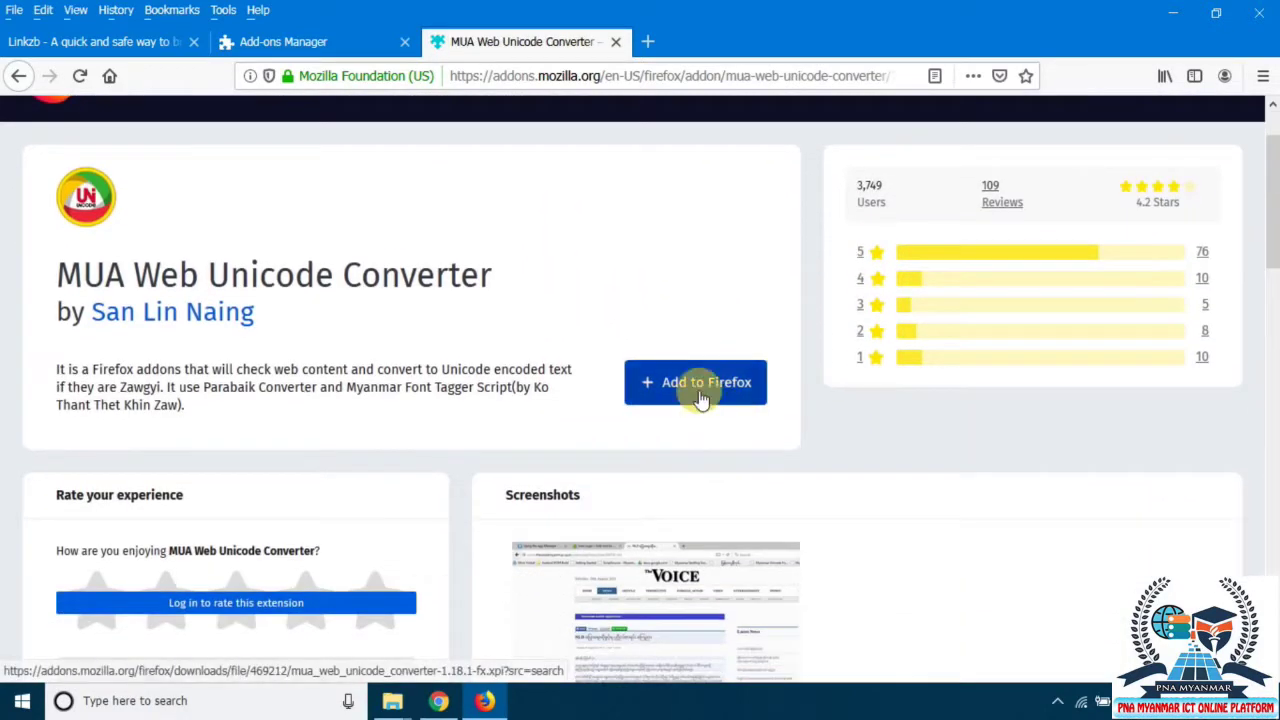
Add MUA Web Unicode Converter to Firefox and allow it in private windows
left_click(700, 390)
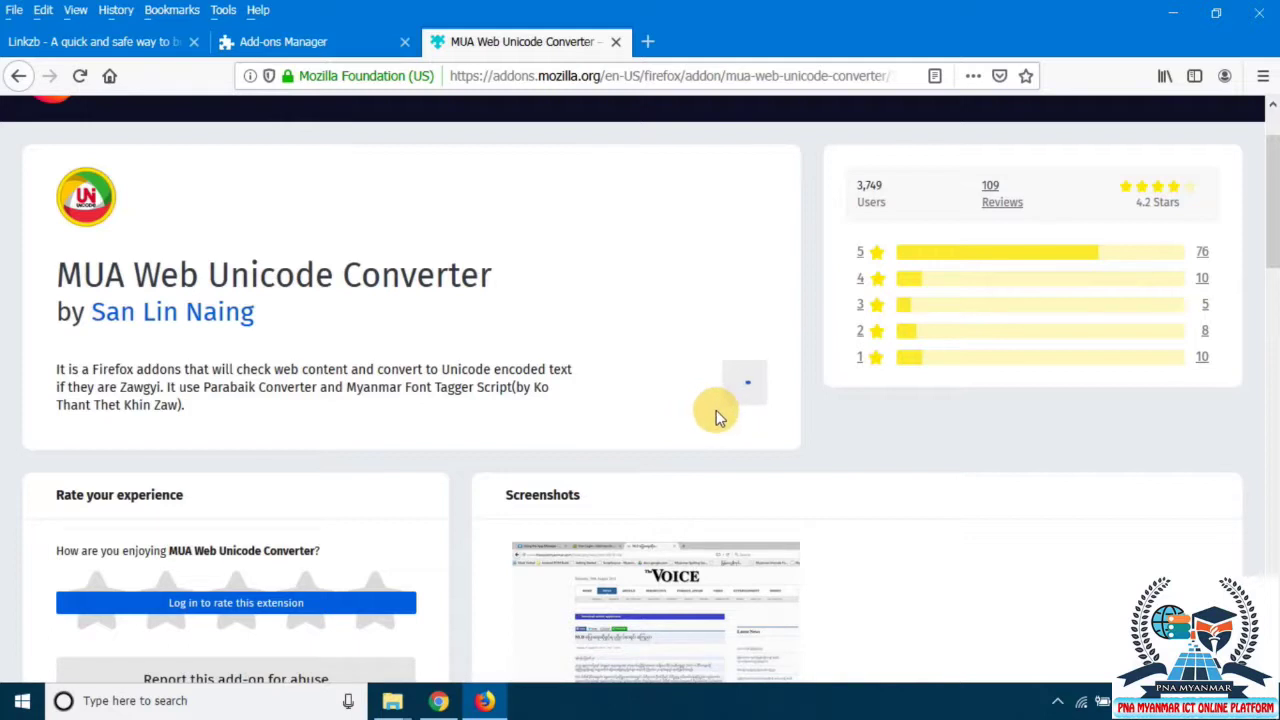
left_click(383, 236)
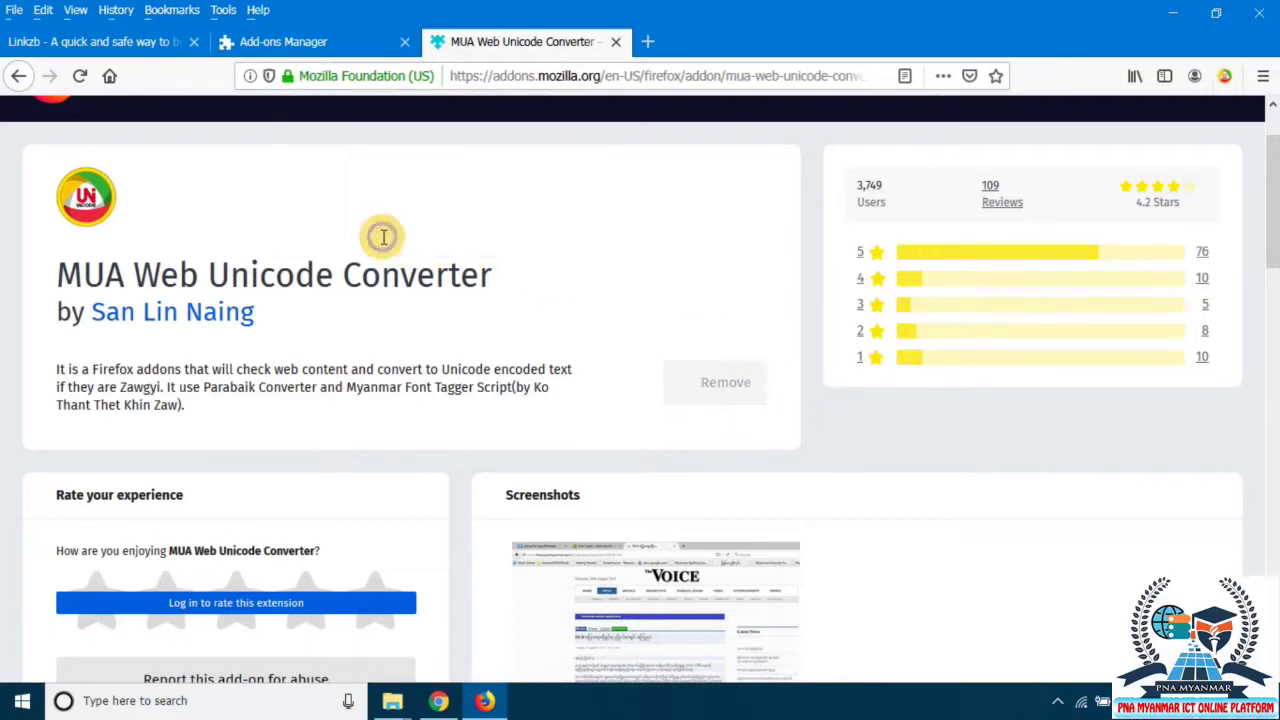
left_click(1015, 194)
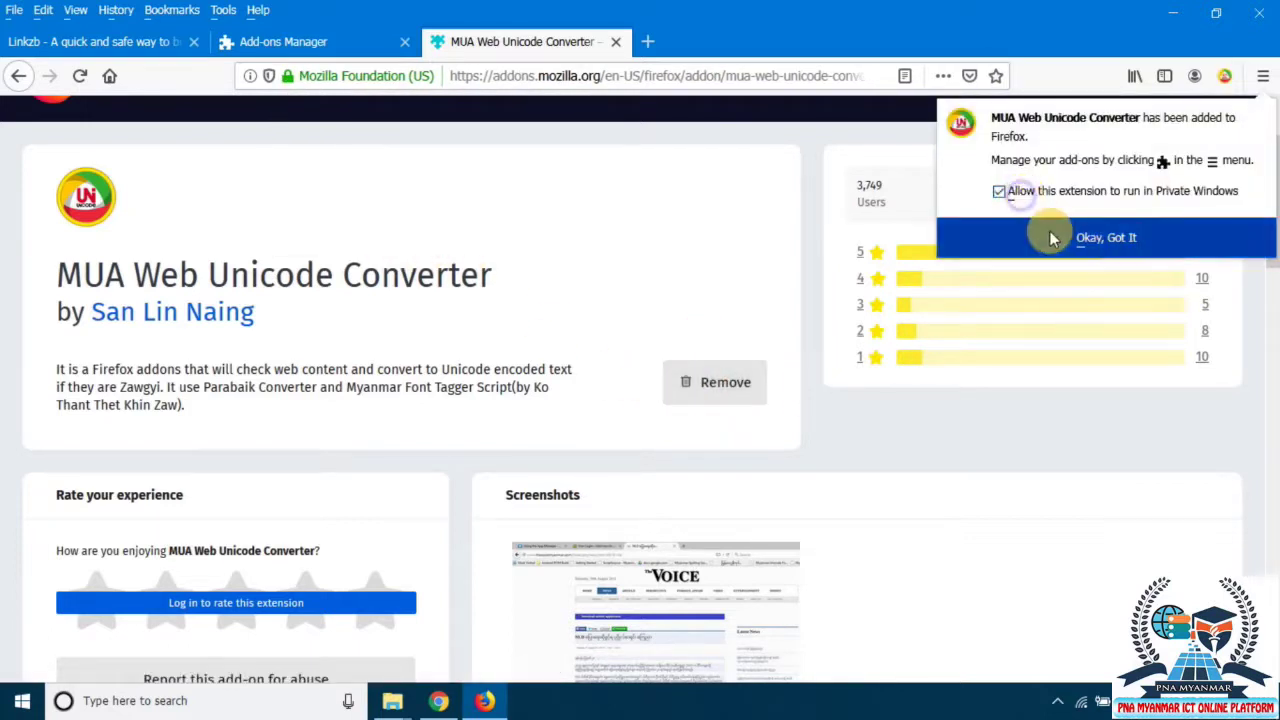
left_click(1052, 238)
scroll(850, 290, "up", 1)
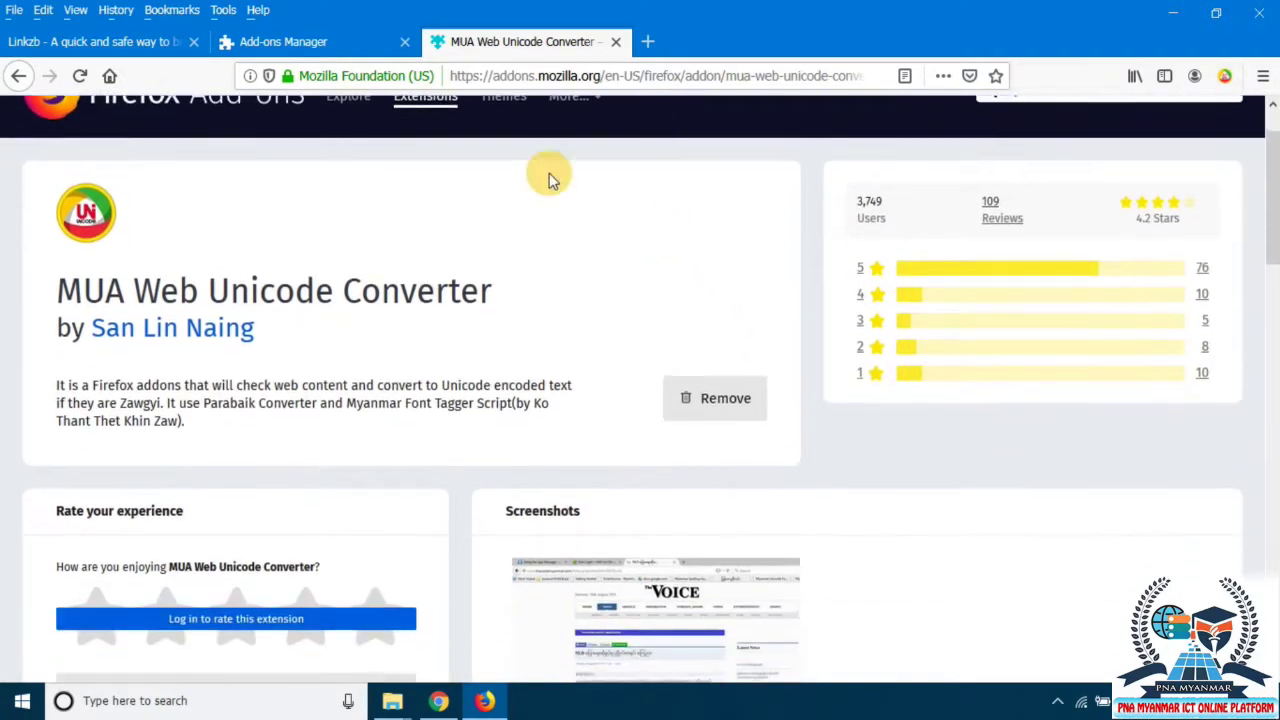
scroll(548, 180, "down", 1)
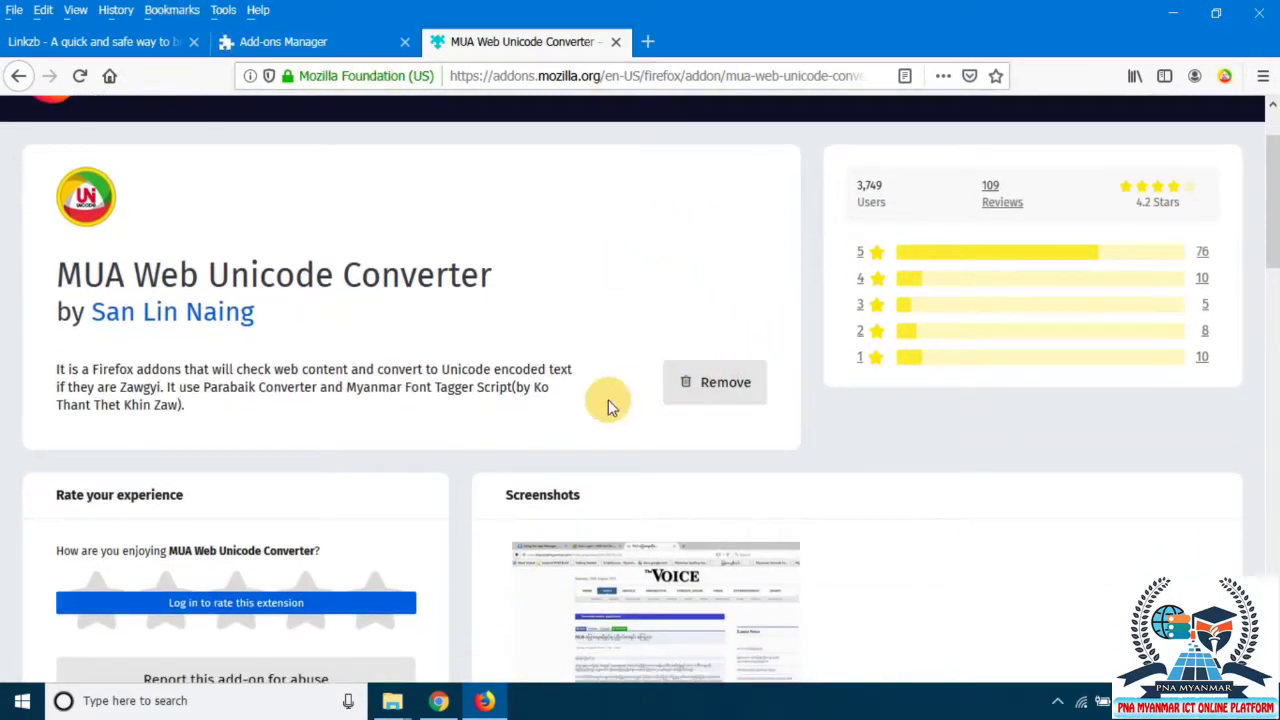
left_click(222, 10)
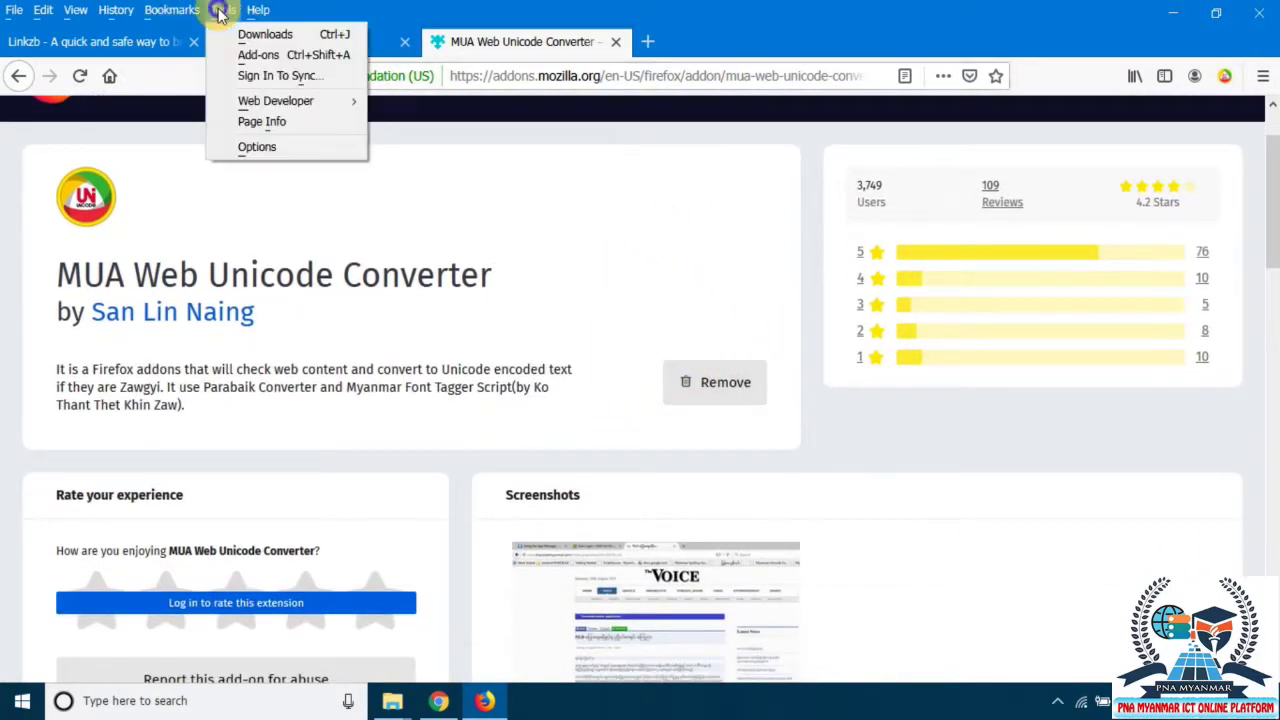
Open Firefox's general options and scroll down to Fonts and Colors
left_click(287, 146)
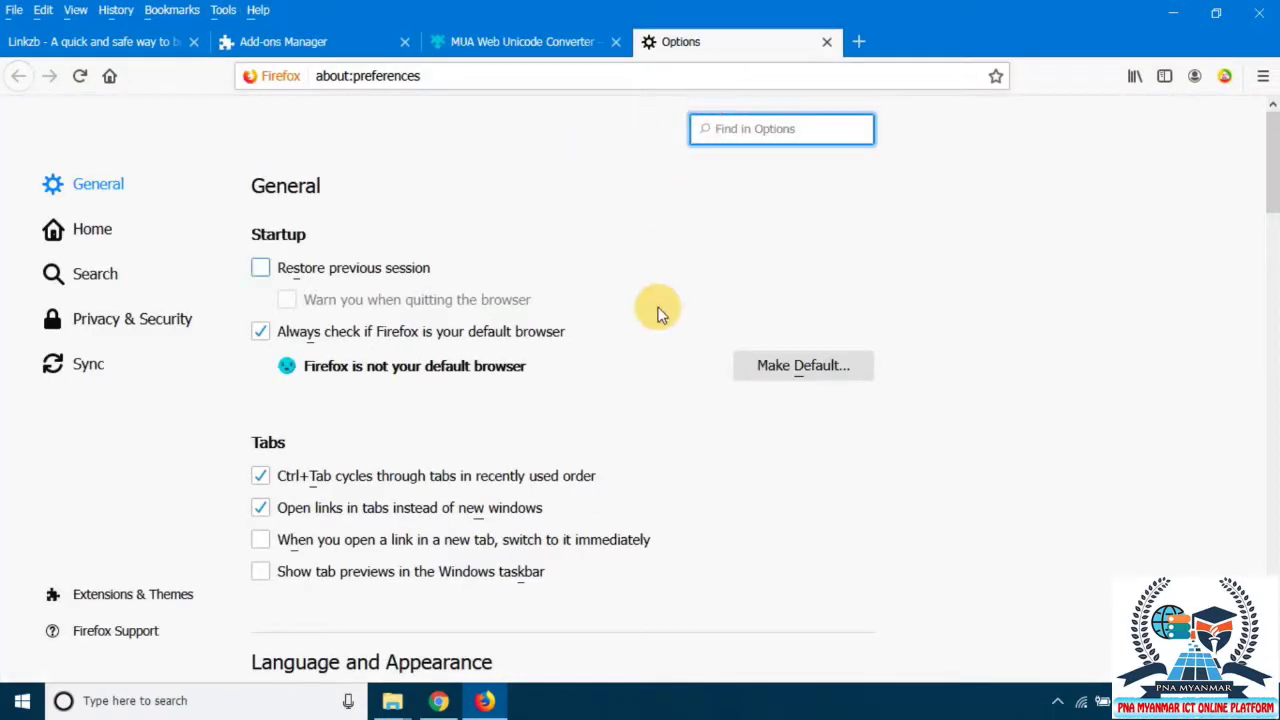
scroll(420, 366, "down", 1)
scroll(429, 366, "down", 2)
scroll(500, 414, "down", 2)
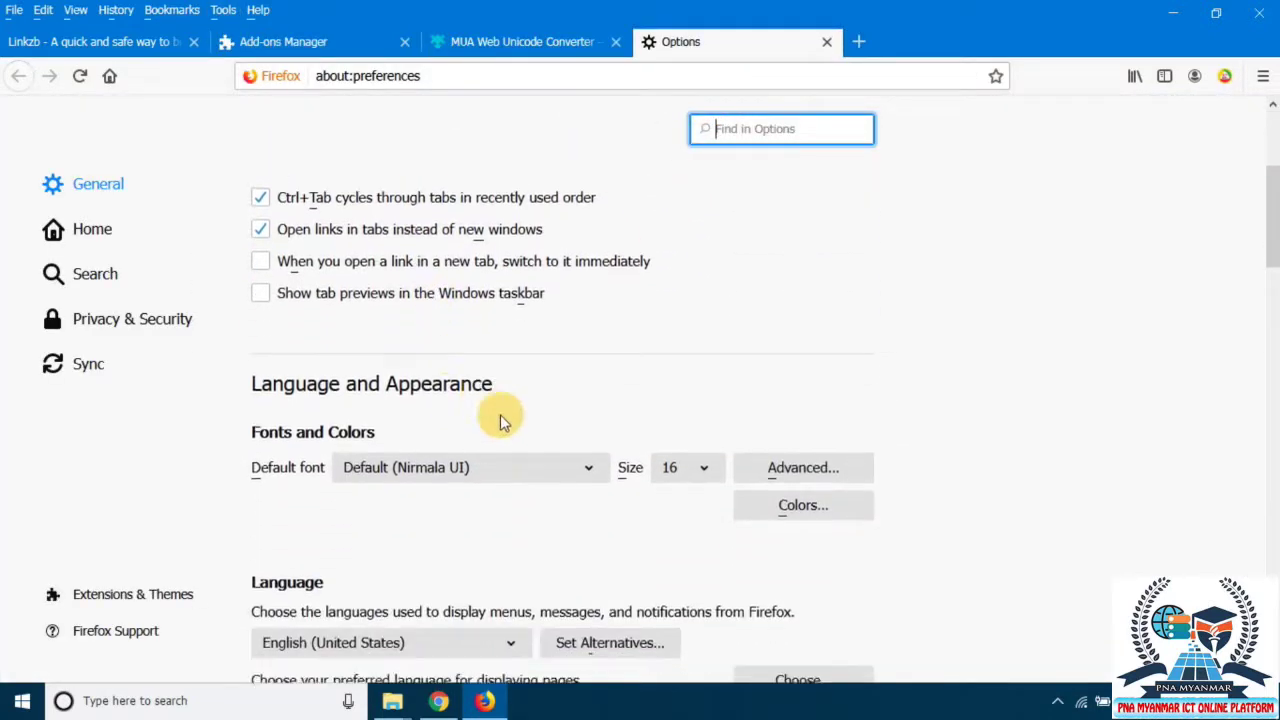
Change the default font from Nirmala UI to Times New Roman
left_click(452, 477)
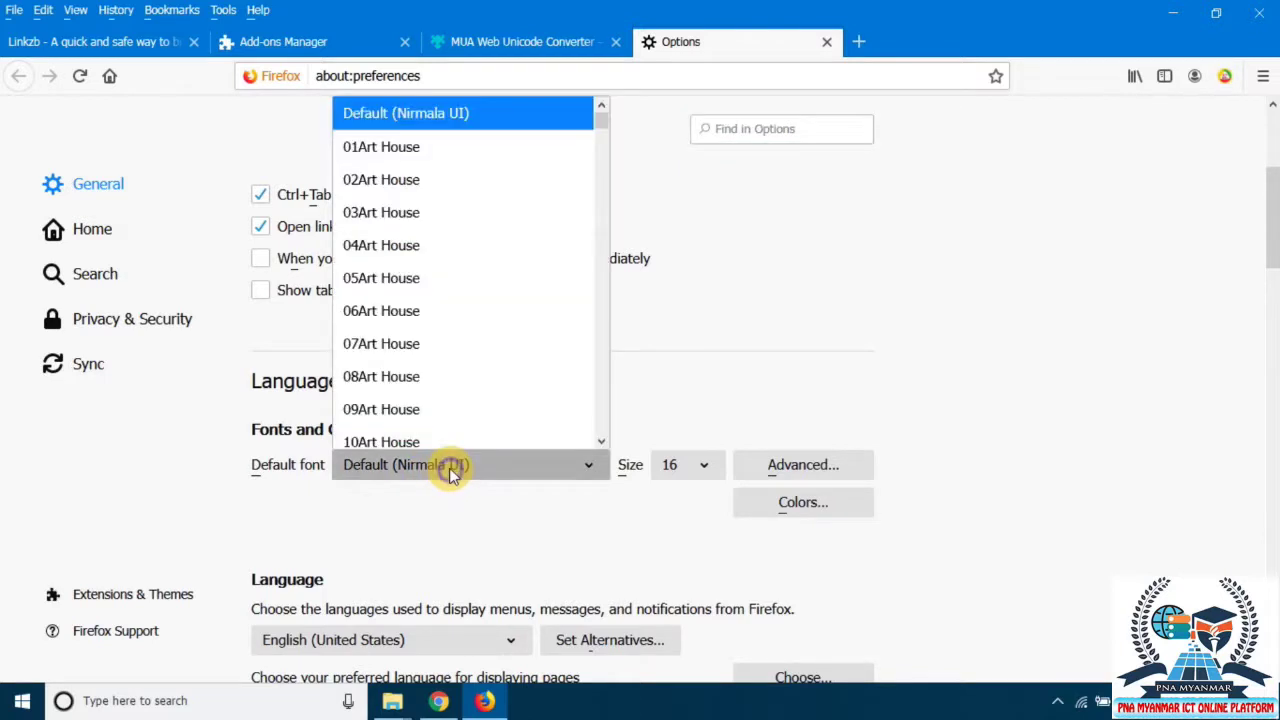
scroll(470, 389, "down", 6)
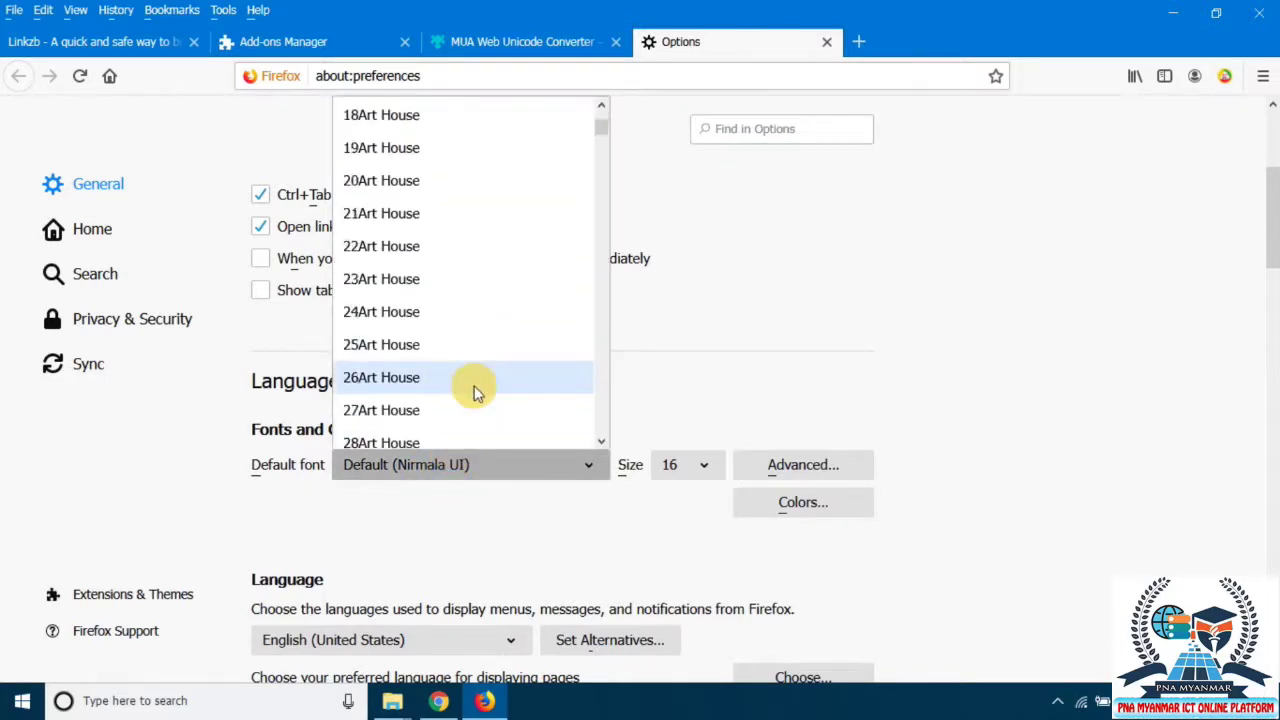
scroll(476, 385, "down", 9)
scroll(540, 260, "down", 5)
mouse_move(594, 134)
left_mouse_down()
mouse_move(577, 214)
mouse_move(572, 435)
left_mouse_up()
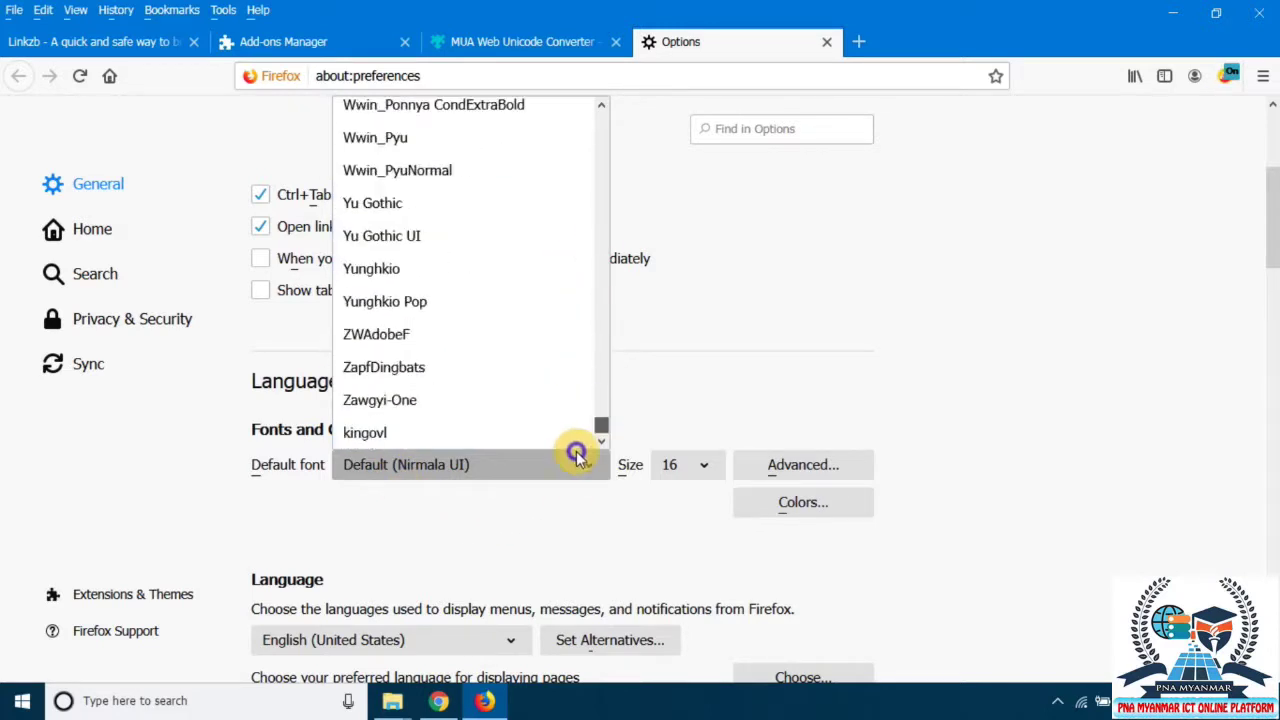
scroll(560, 360, "up", 2)
scroll(480, 400, "down", 2)
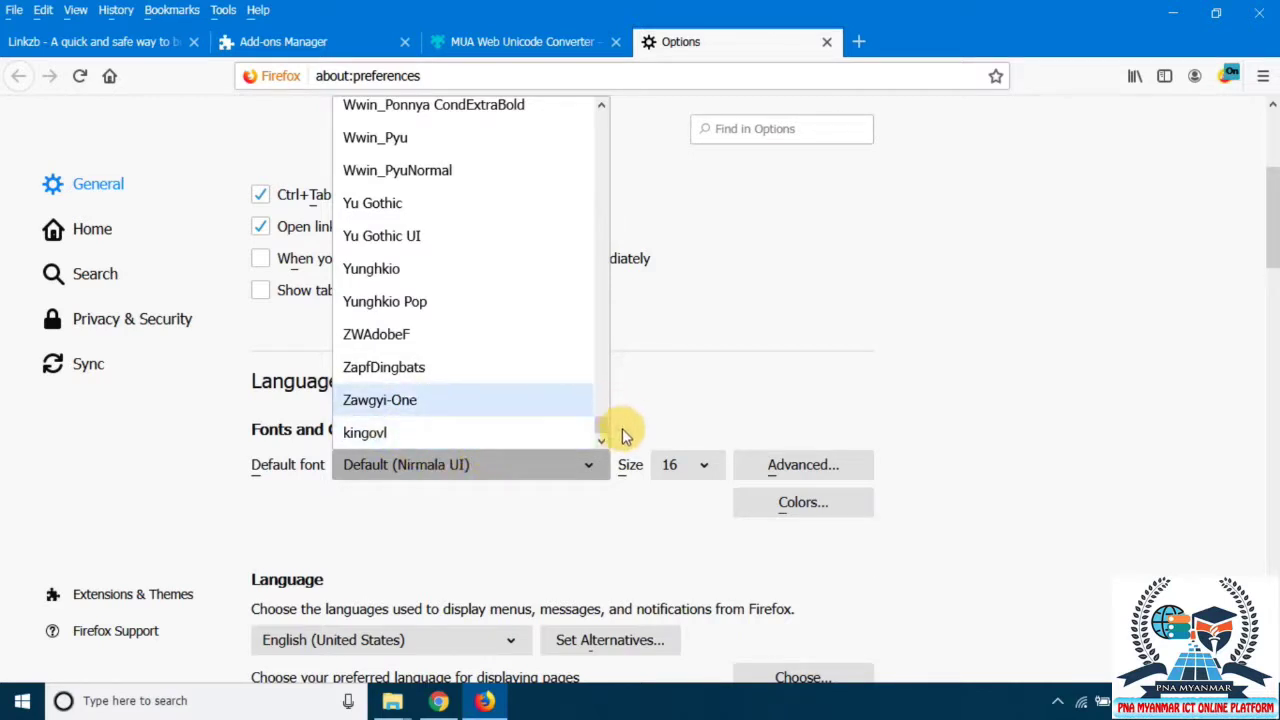
key("t")
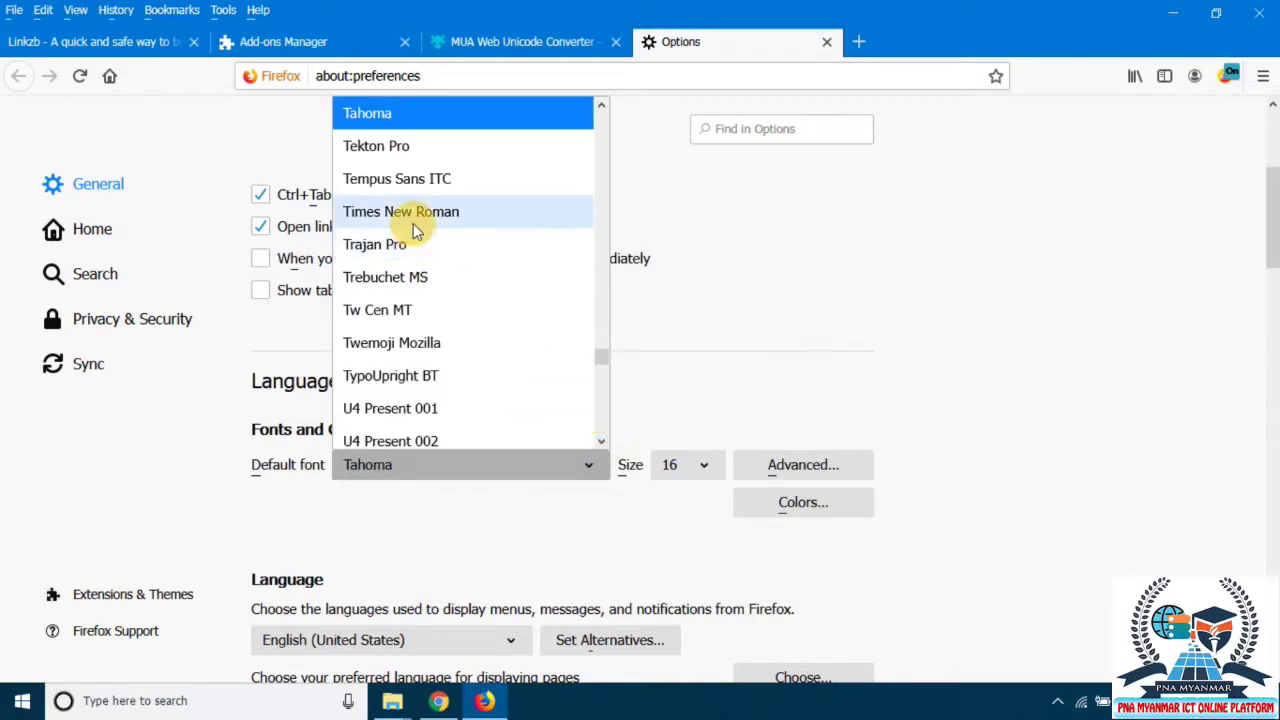
left_click(410, 213)
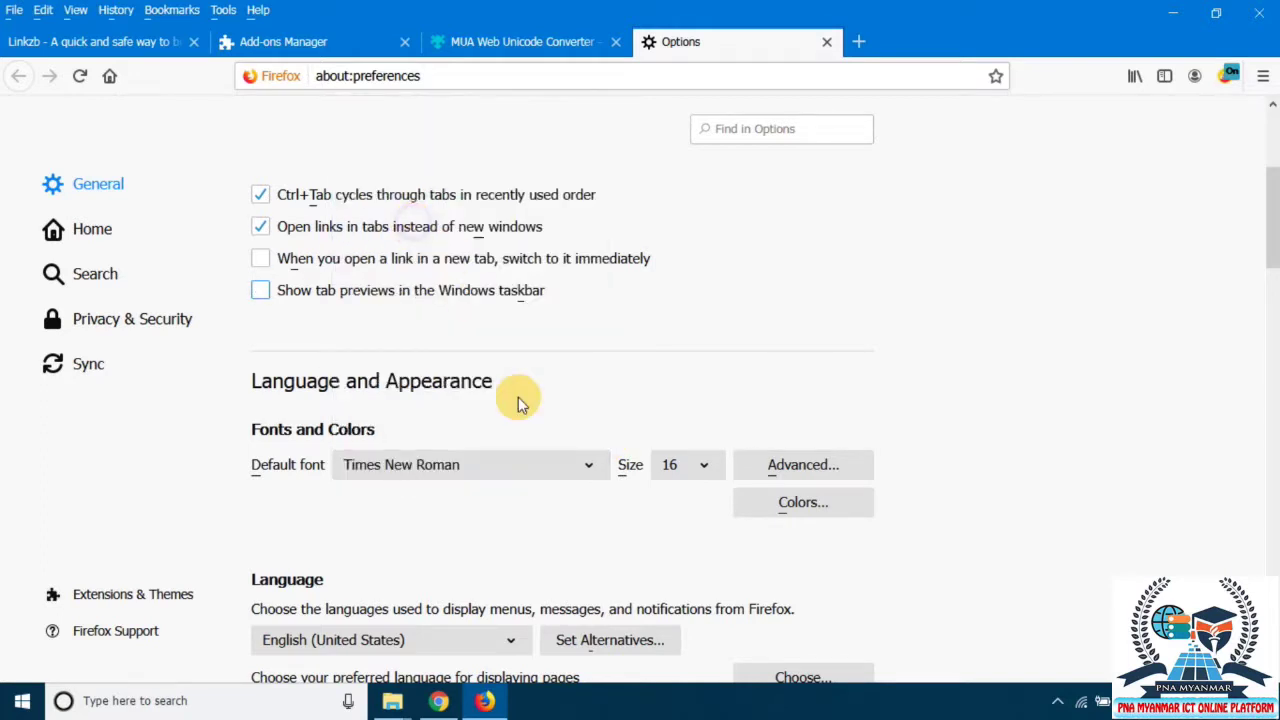
left_click(790, 470)
Keep Sans Serif proportional, reset Serif to Default, and leave Sans-serif as Times New Roman
left_click(551, 275)
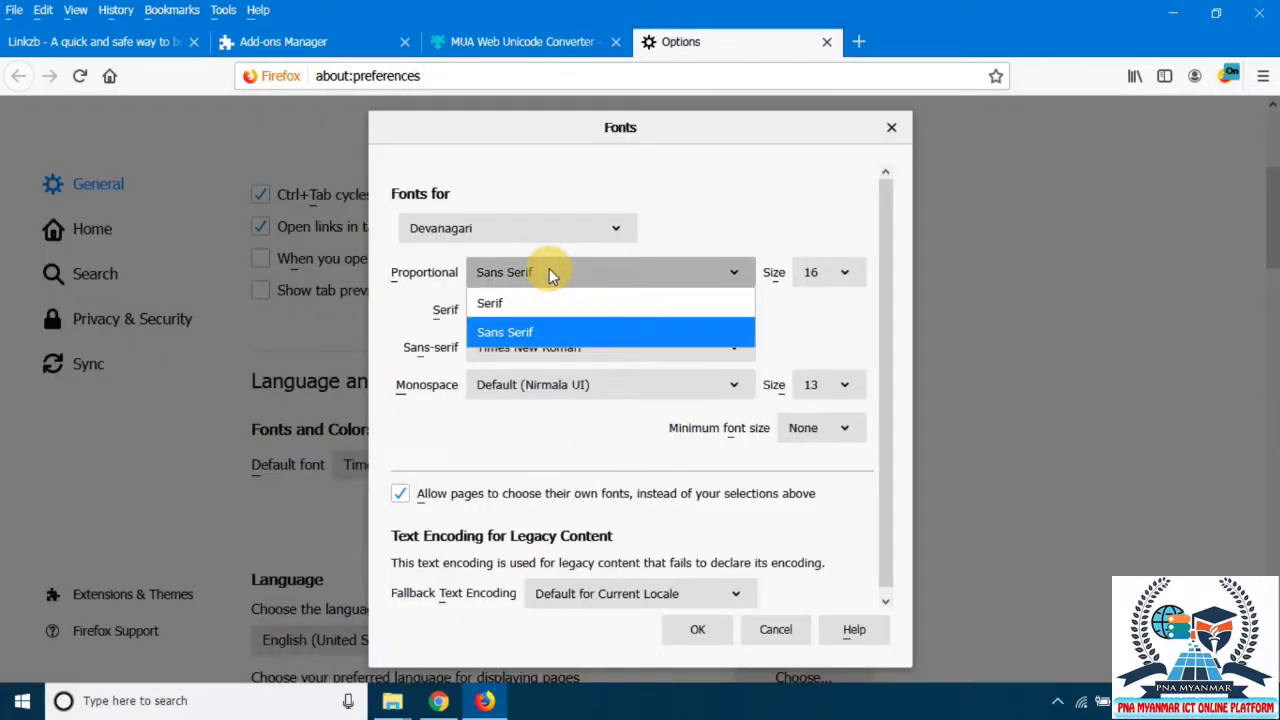
left_click(551, 275)
left_click(537, 310)
key("t")
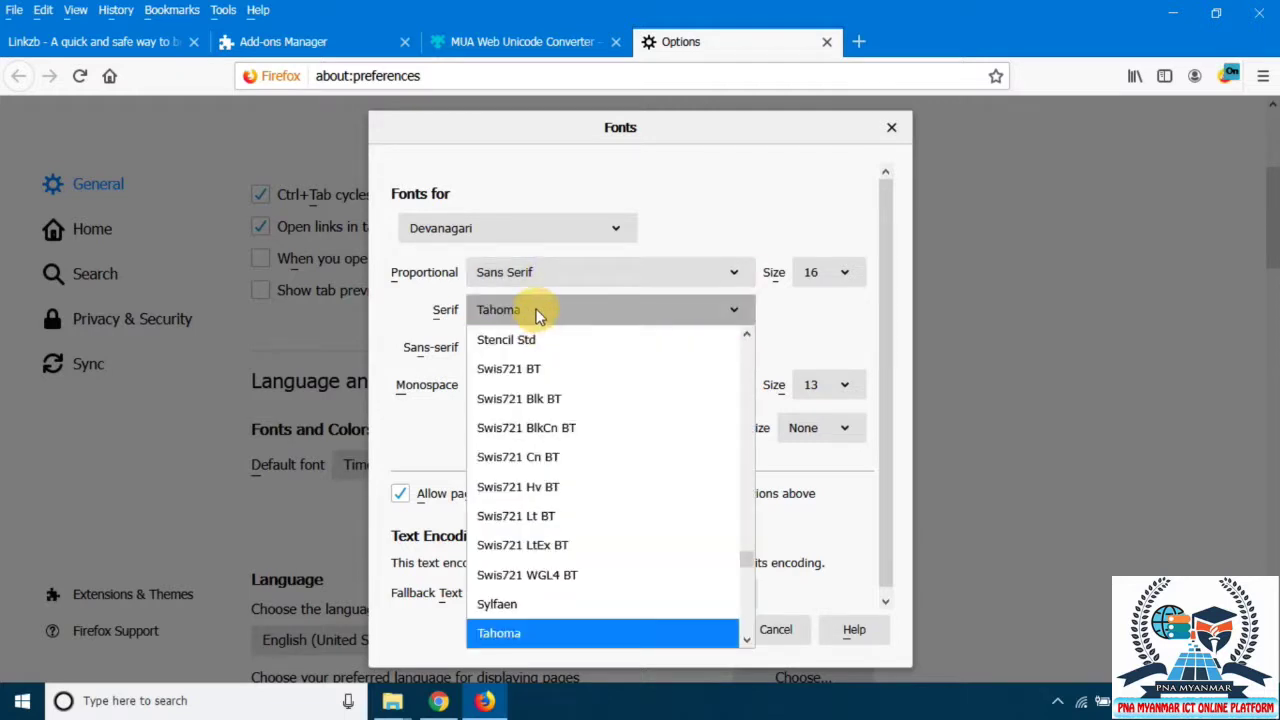
scroll(729, 394, "up", 2)
left_click_drag(749, 549, 746, 340)
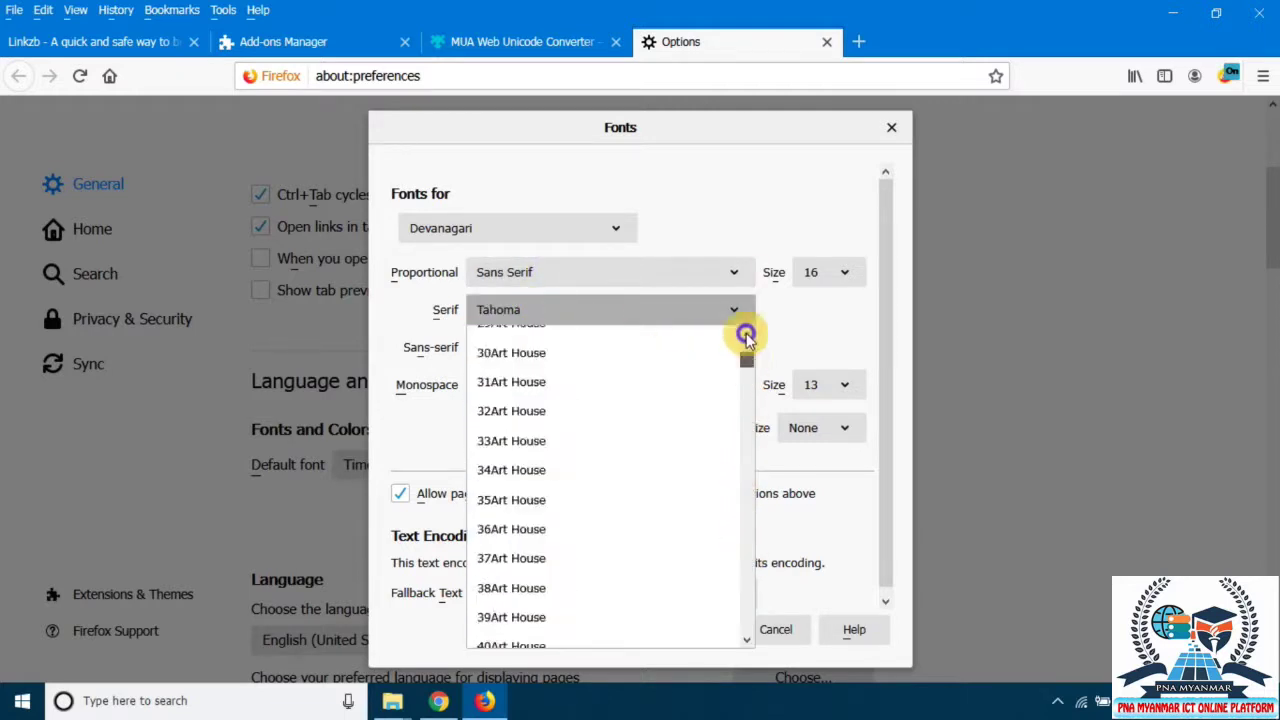
left_click(585, 340)
left_click(568, 352)
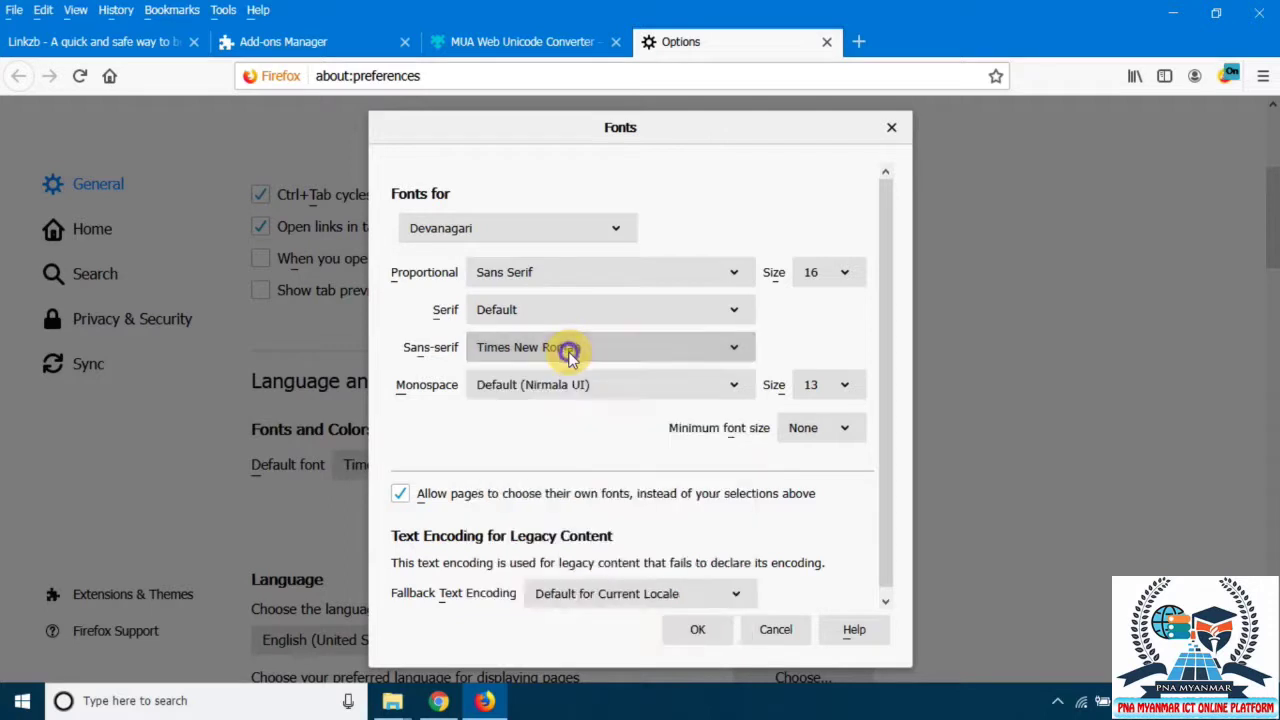
Set the monospace font to Times New Roman at size 14 and confirm with OK
left_click(558, 386)
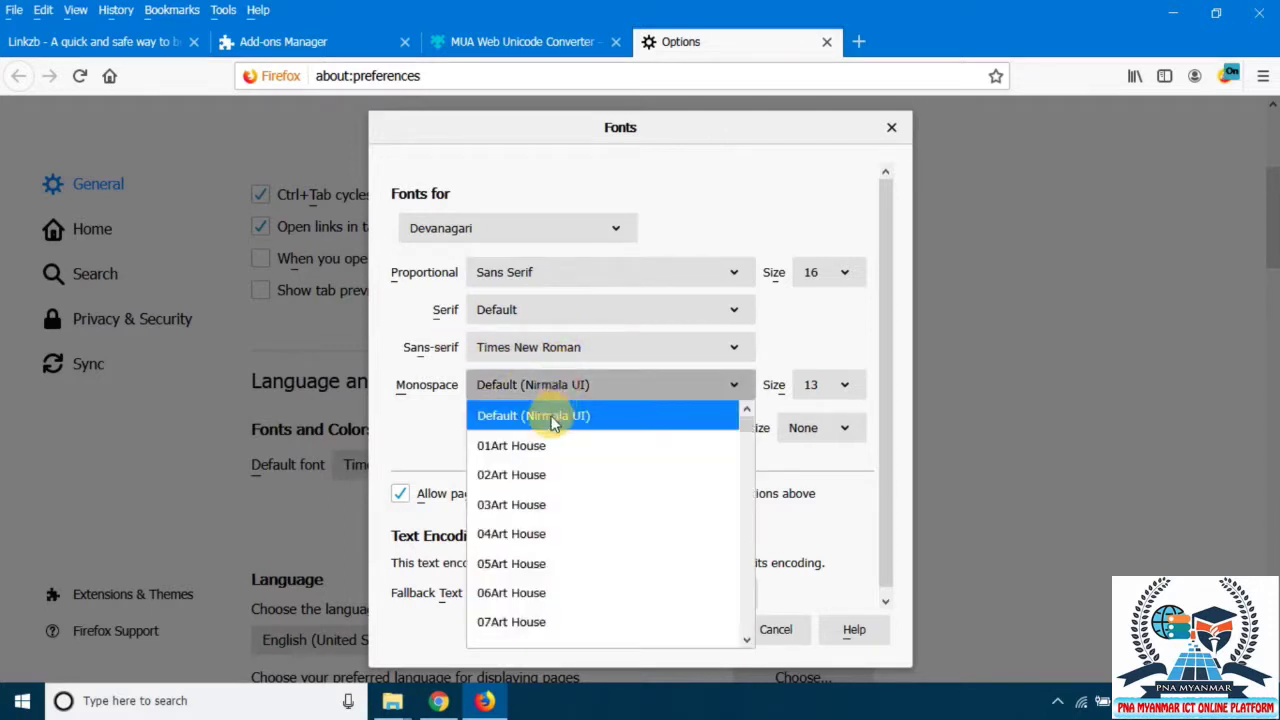
key("t")
scroll(573, 515, "down", 2)
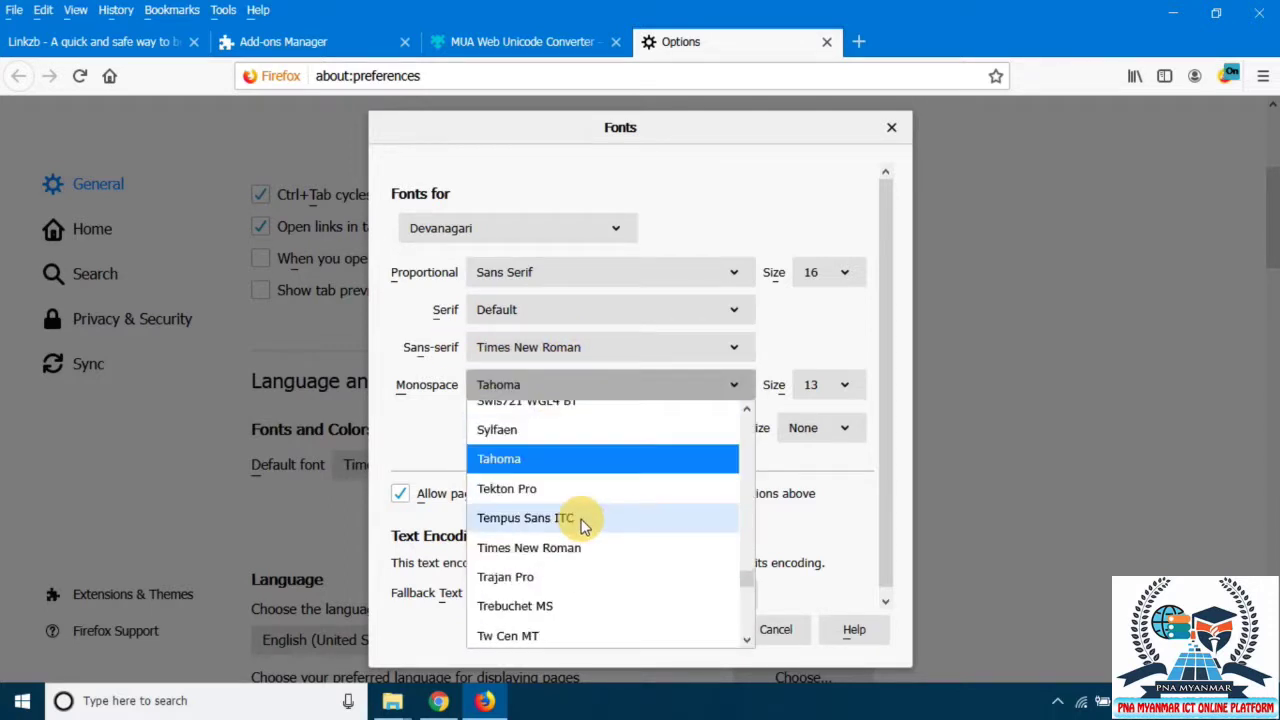
left_click(550, 548)
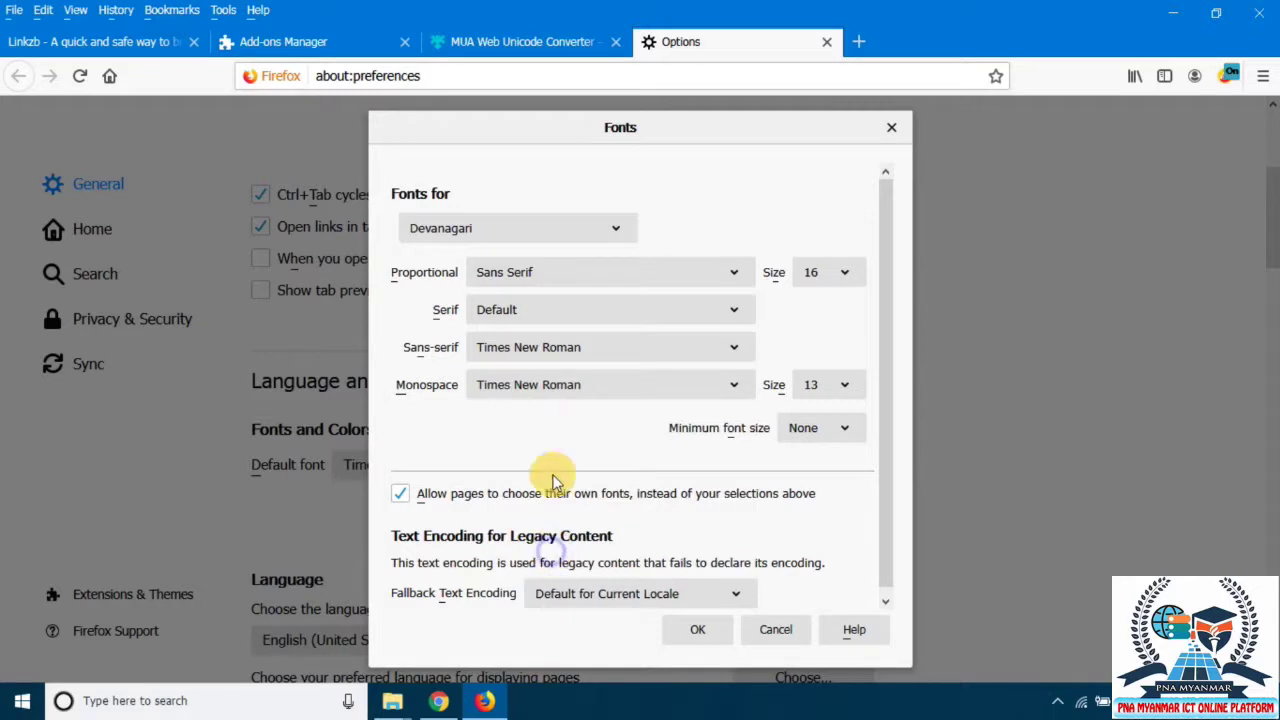
left_click(828, 390)
left_click(812, 560)
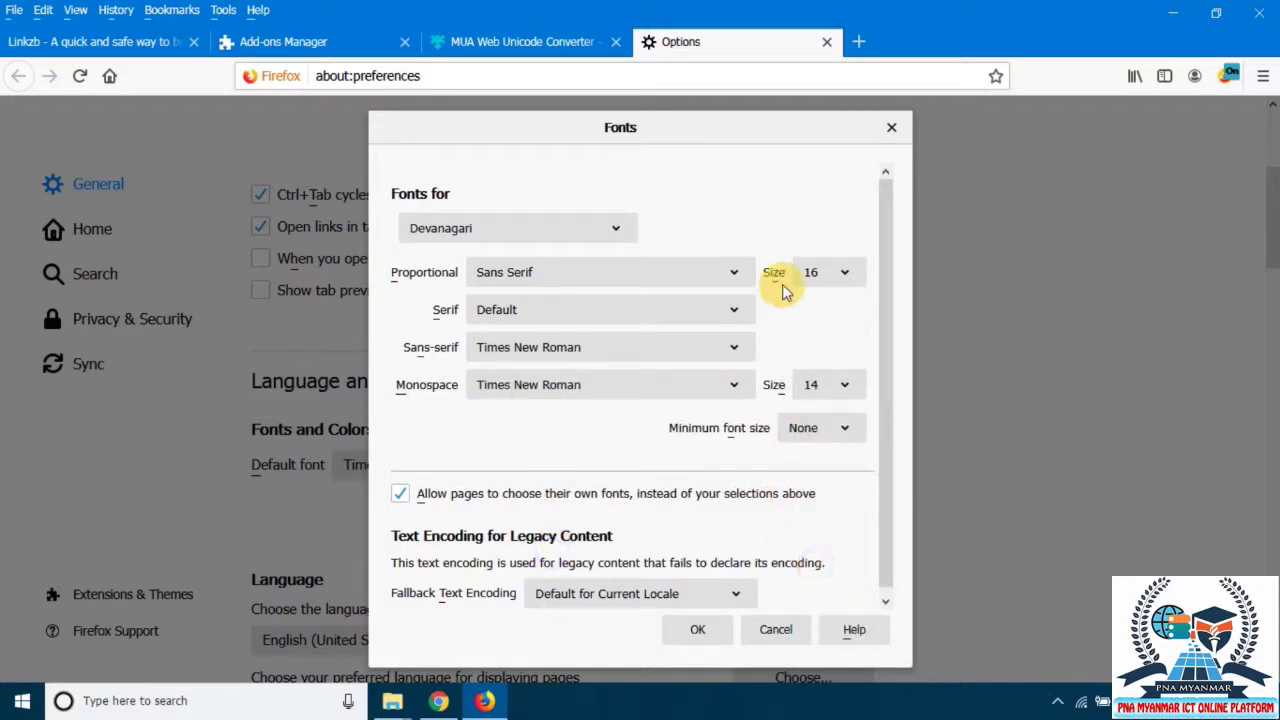
left_click(706, 627)
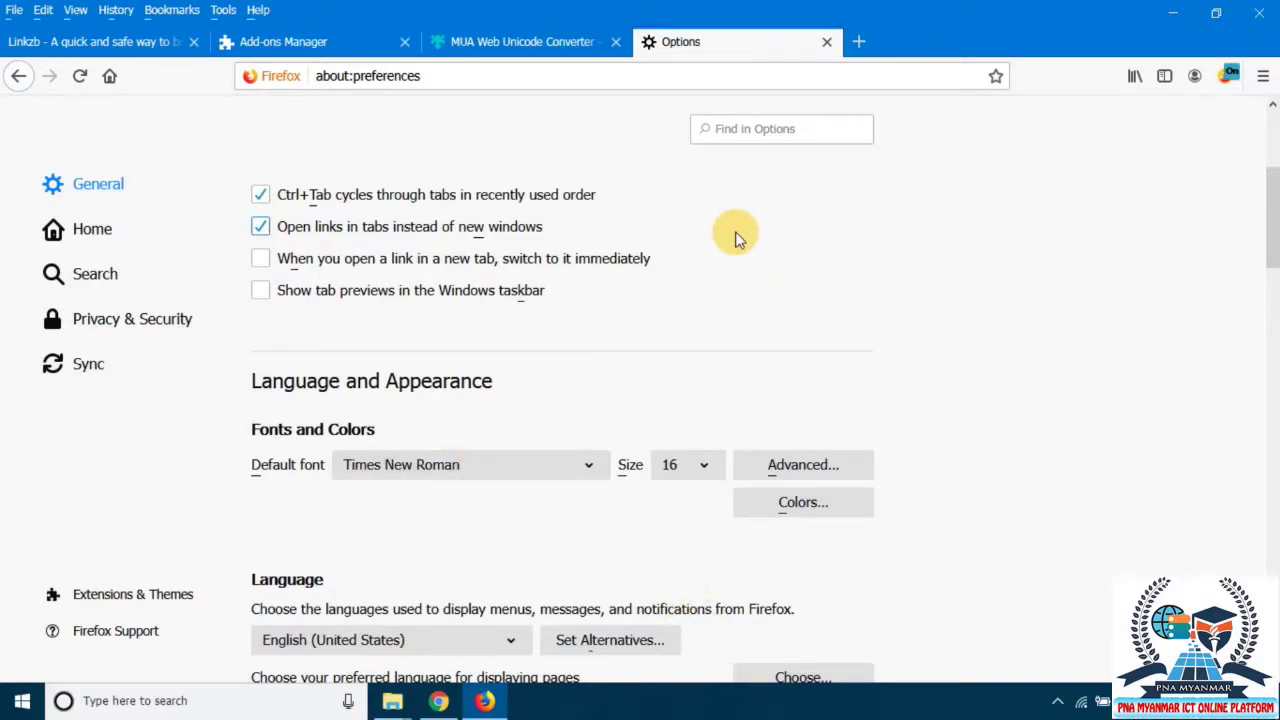
Recheck the default font list, keep Times New Roman, and bring Chrome to the front
left_click(449, 463)
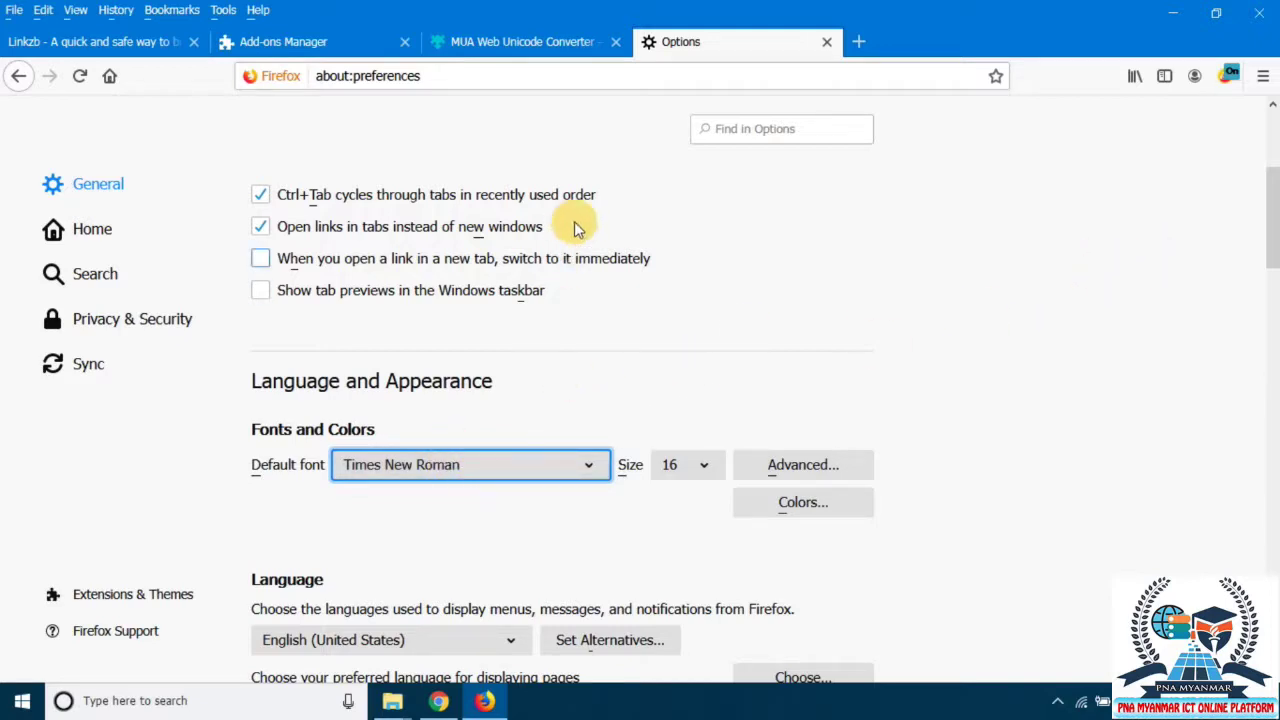
left_click(530, 42)
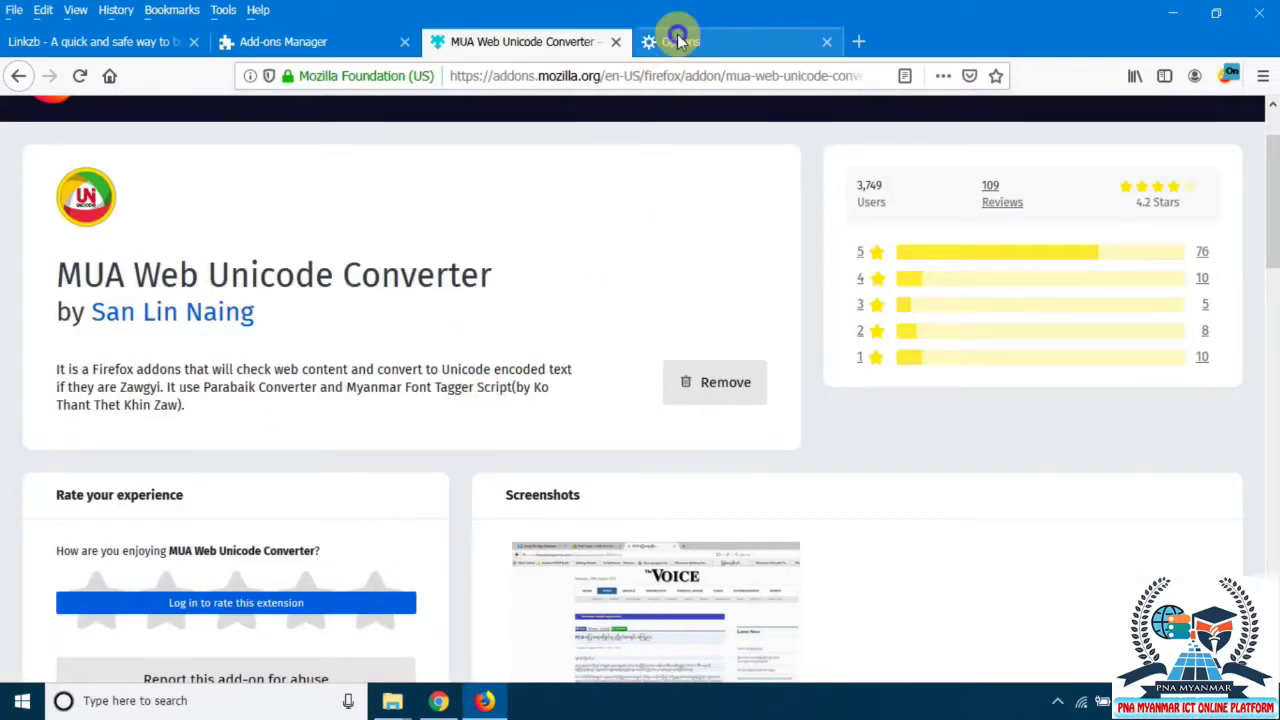
key("ctrl+Tab")
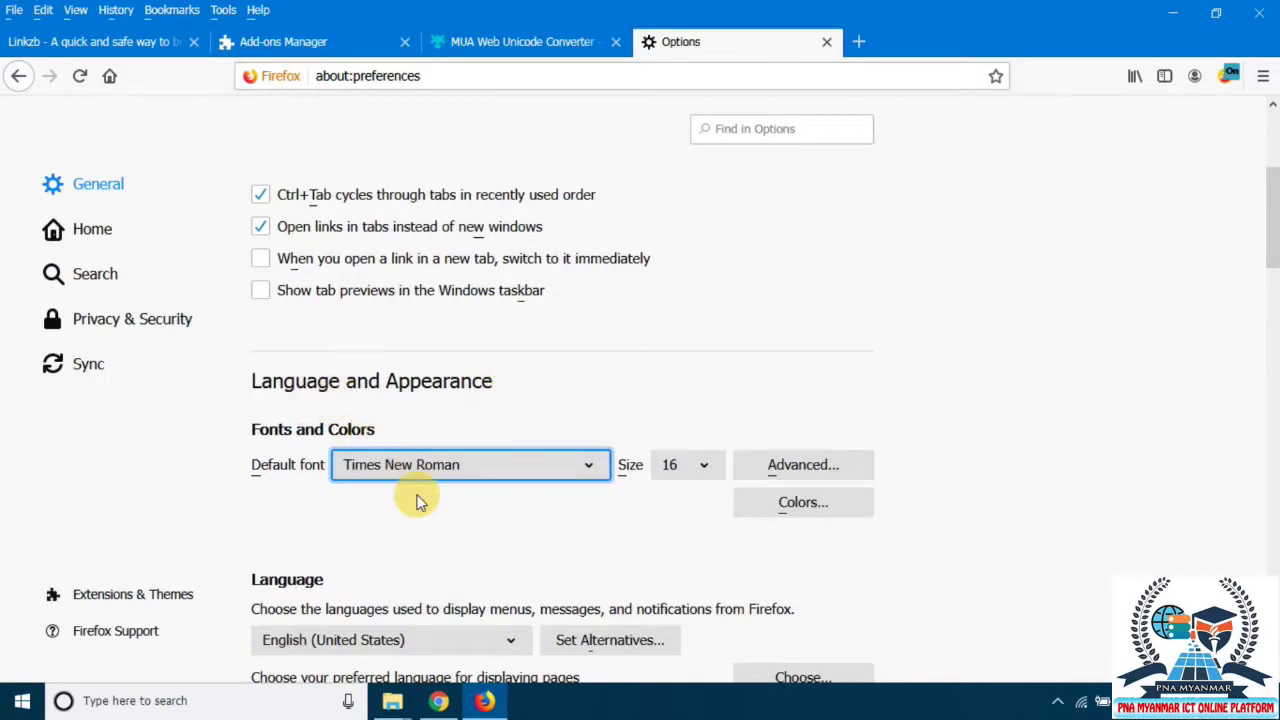
left_click(554, 471)
left_click_drag(601, 395, 580, 110)
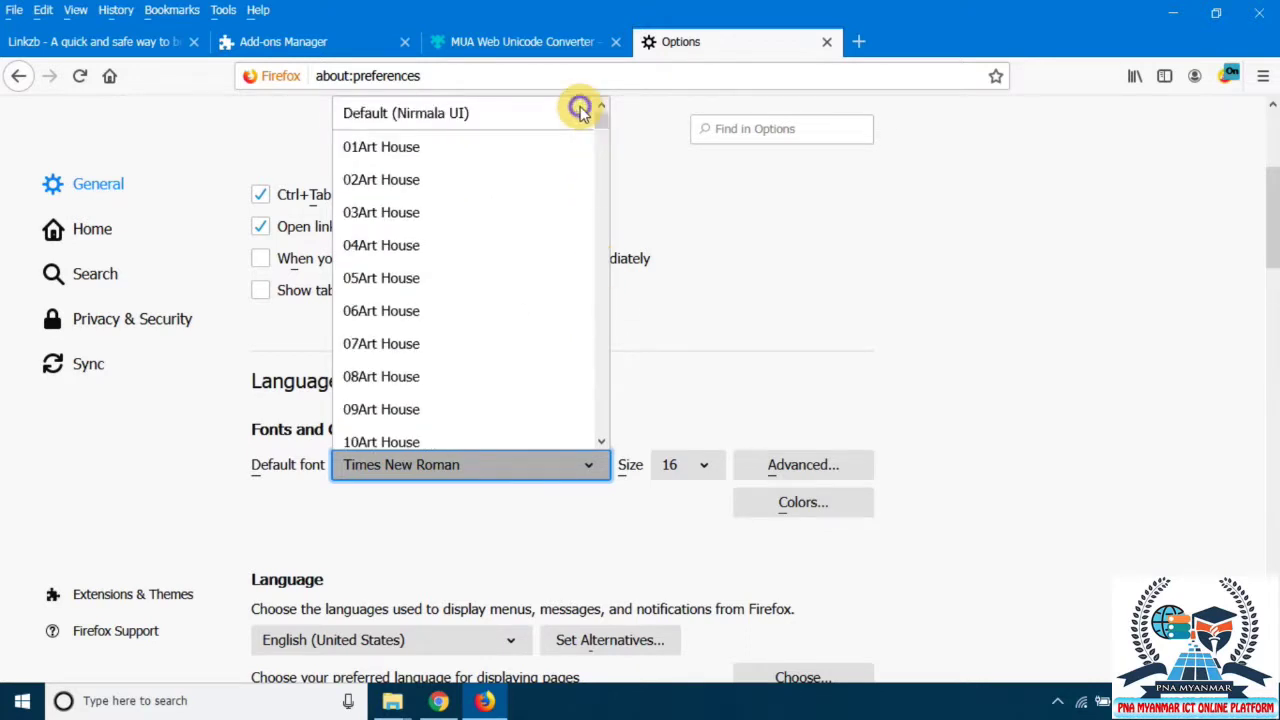
left_click(888, 222)
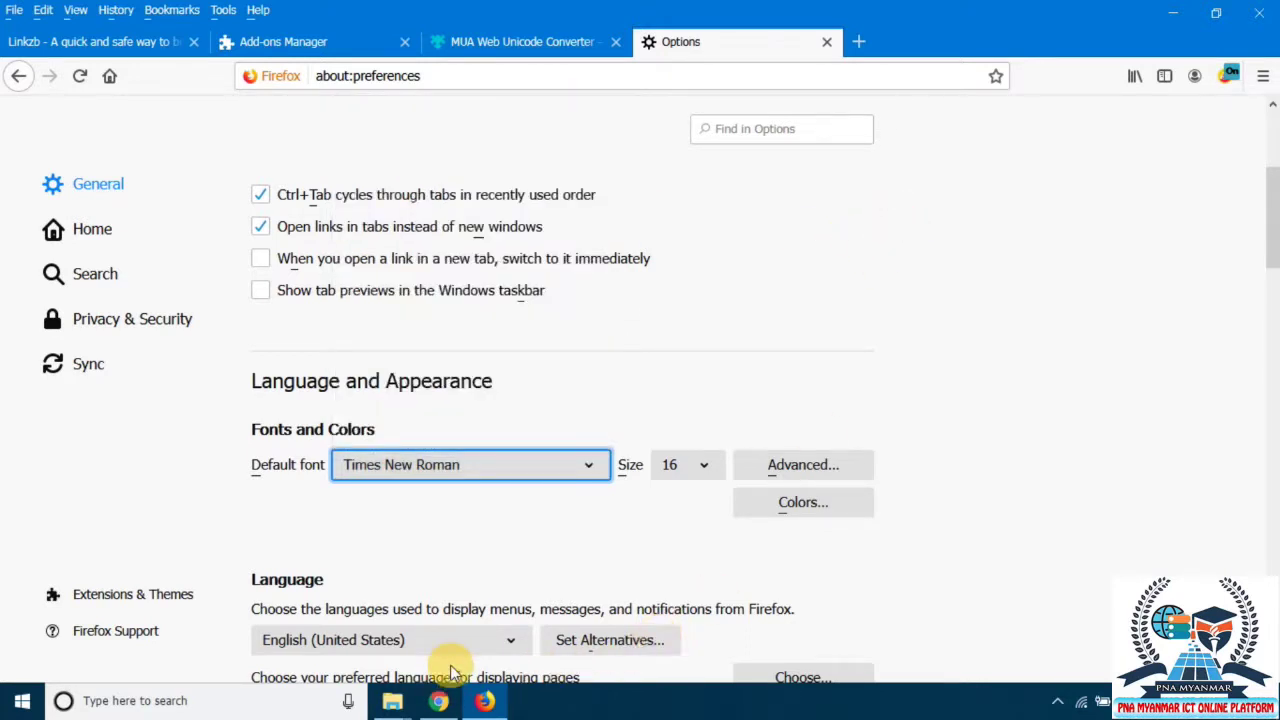
left_click(438, 702)
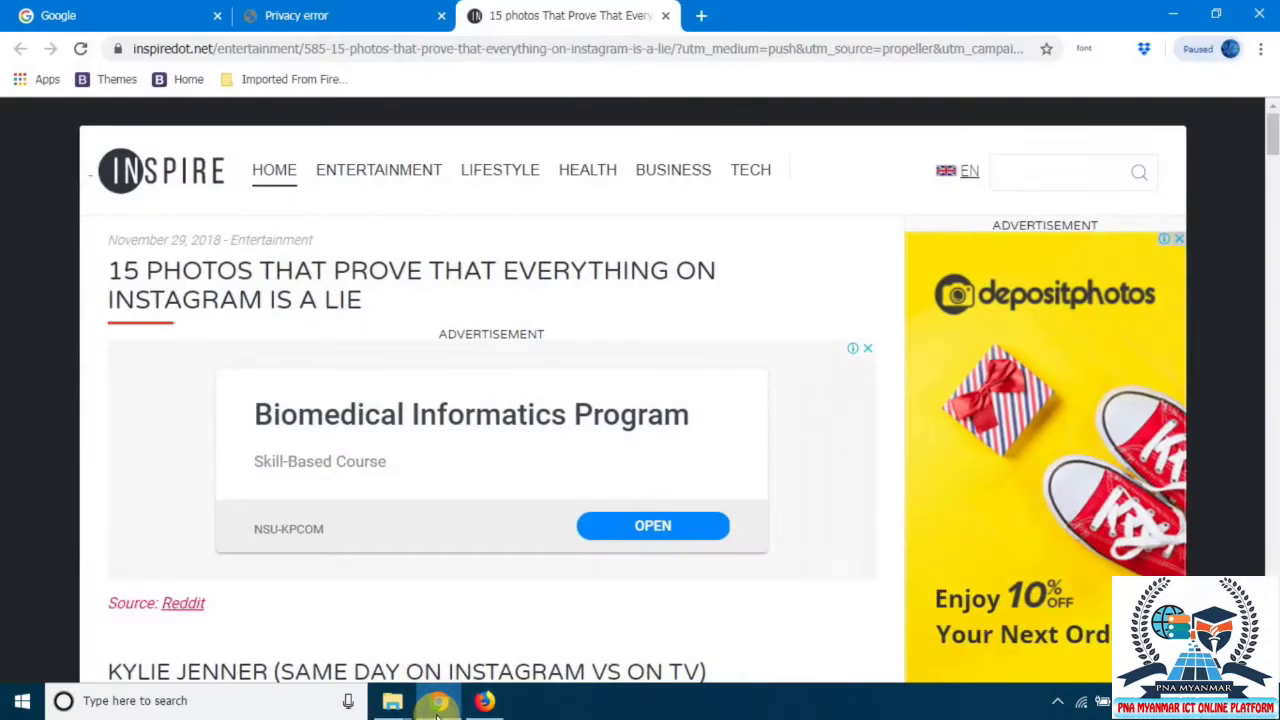
Search Chrome's Extensions page for MUA and open the Chrome Web Store, retrying once it stalls
left_click(1264, 50)
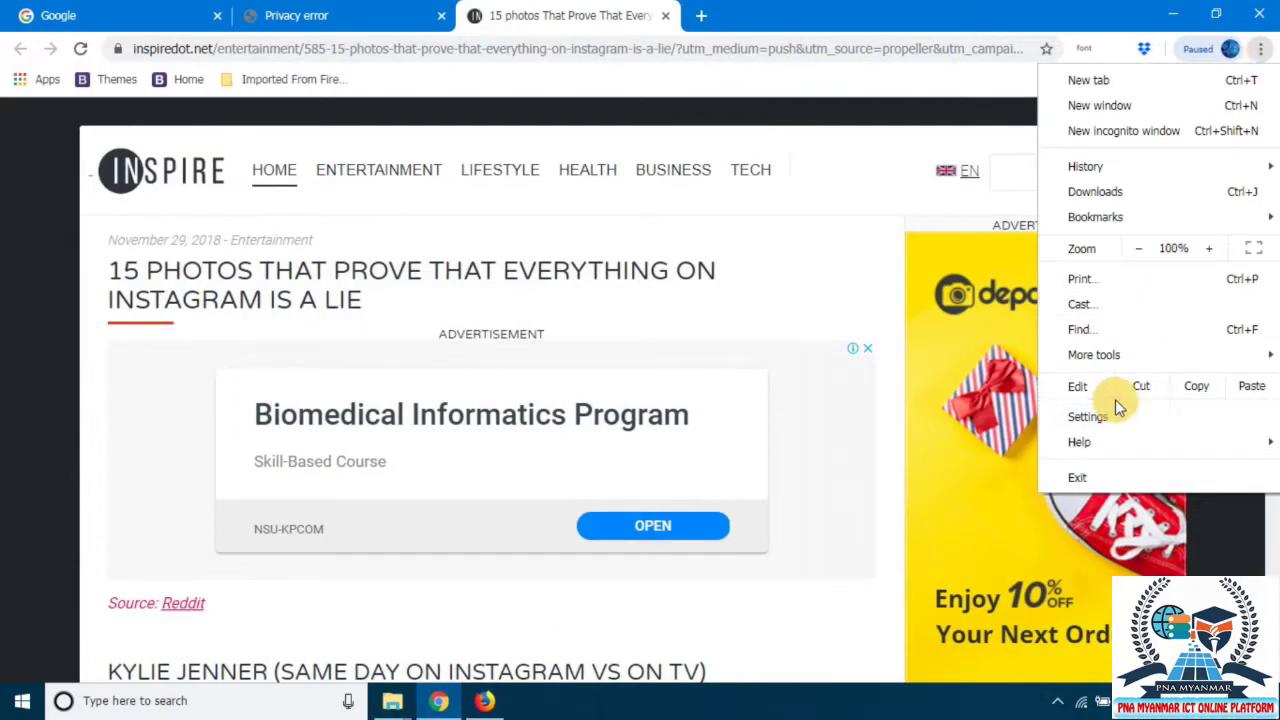
mouse_move(1094, 355)
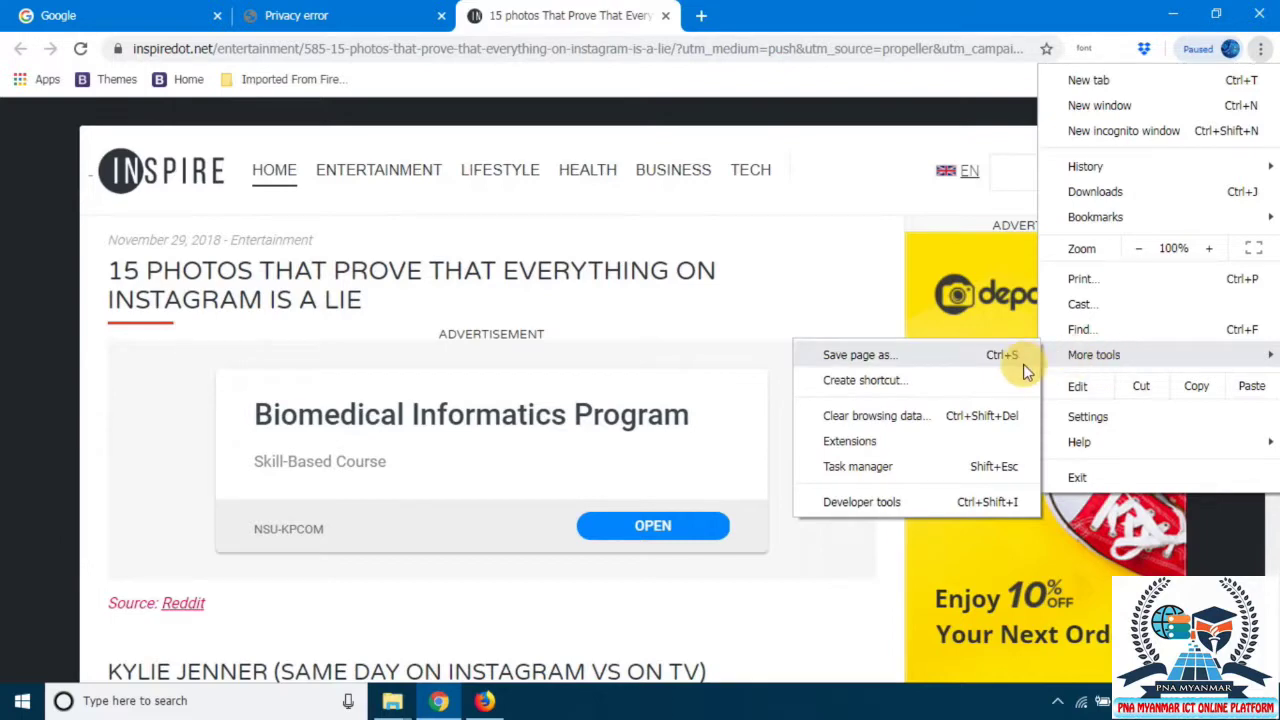
left_click(909, 428)
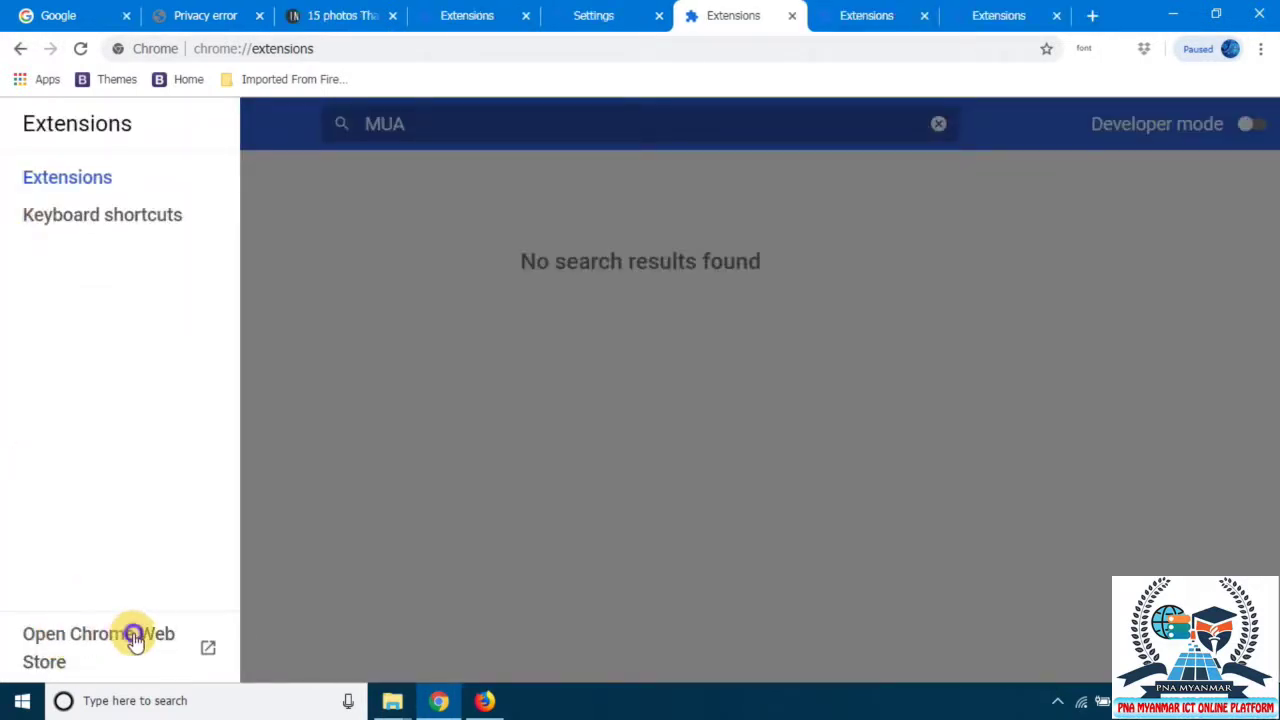
left_click(134, 638)
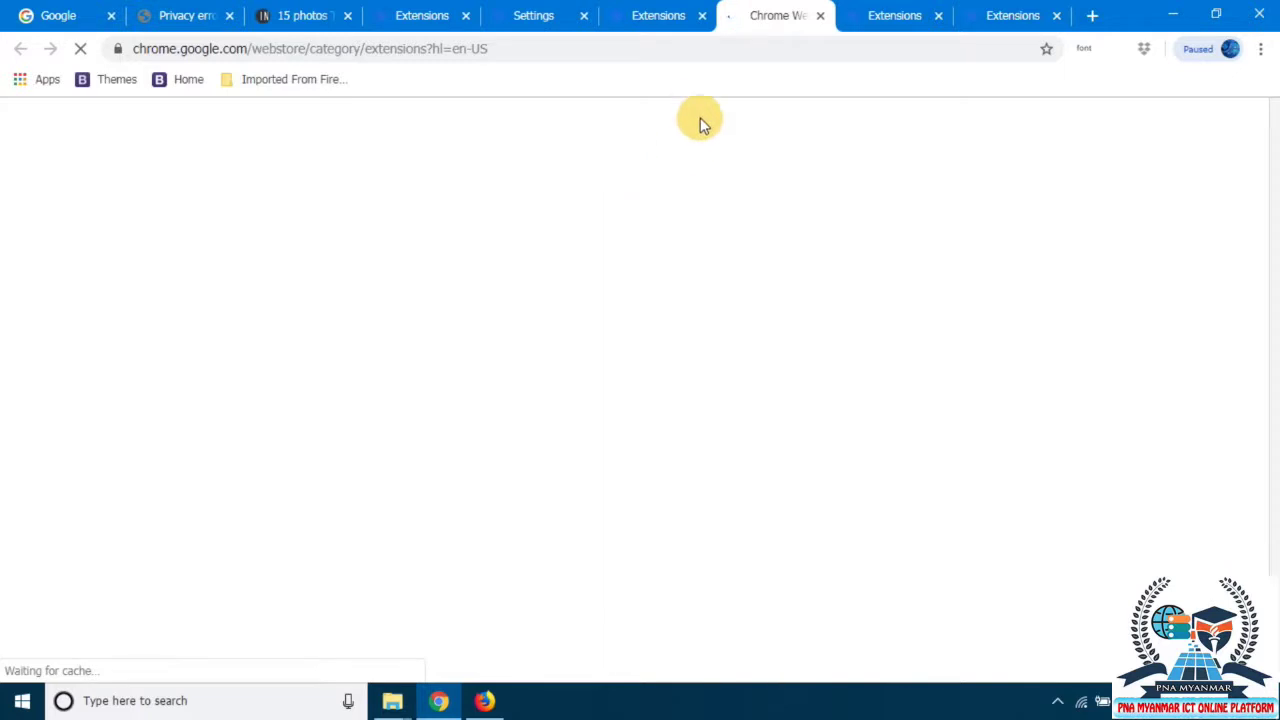
left_click(205, 197)
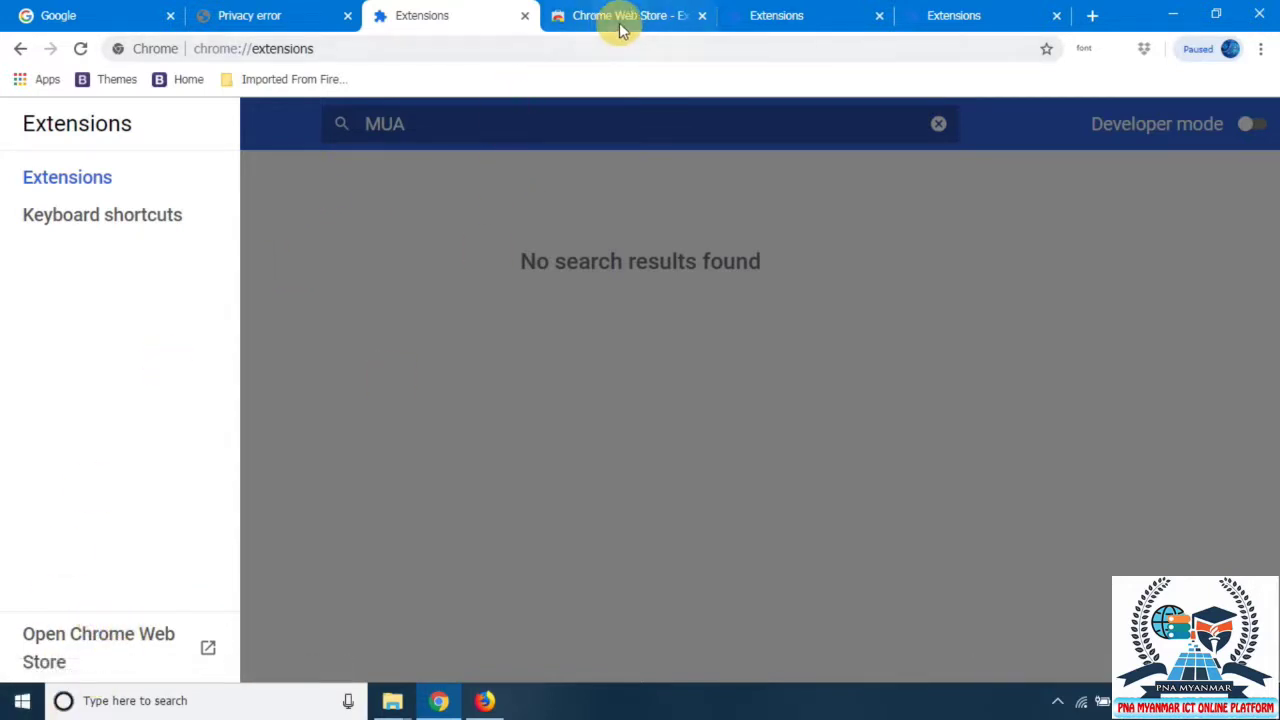
left_click(702, 15)
left_click(63, 636)
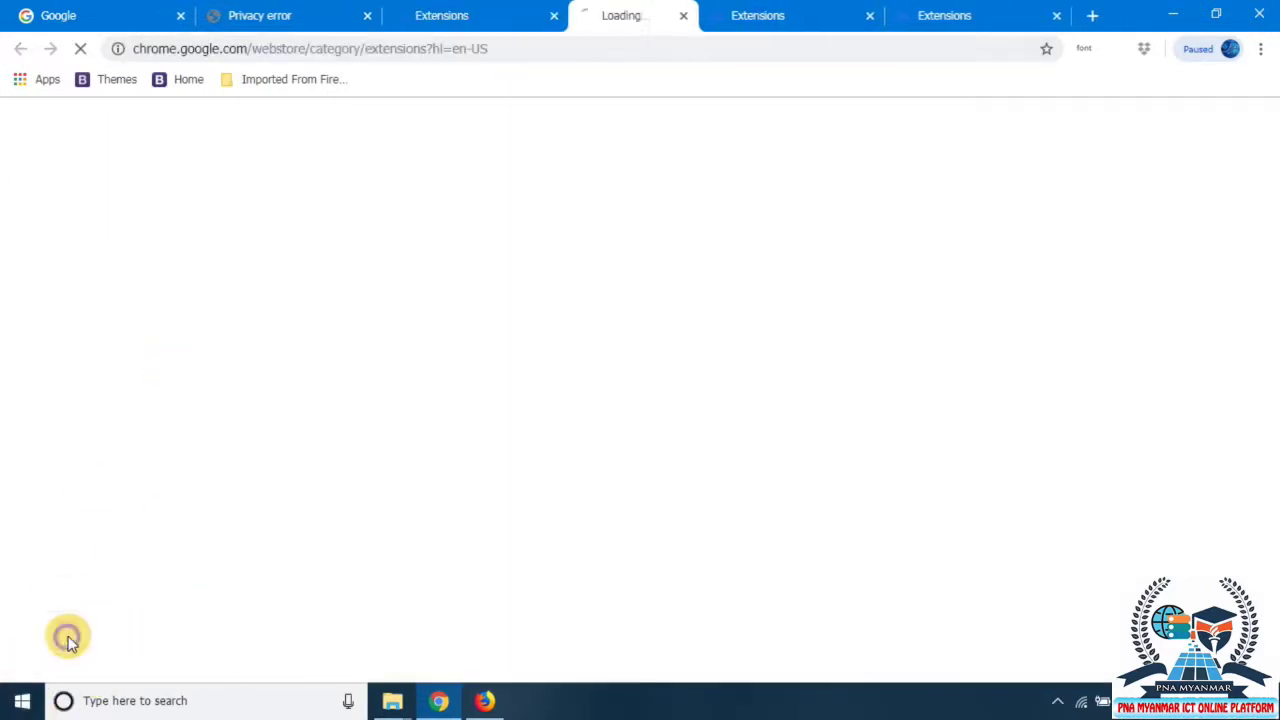
Search the Chrome Web Store for "Myanmar Unicode" extensions
left_click(879, 15)
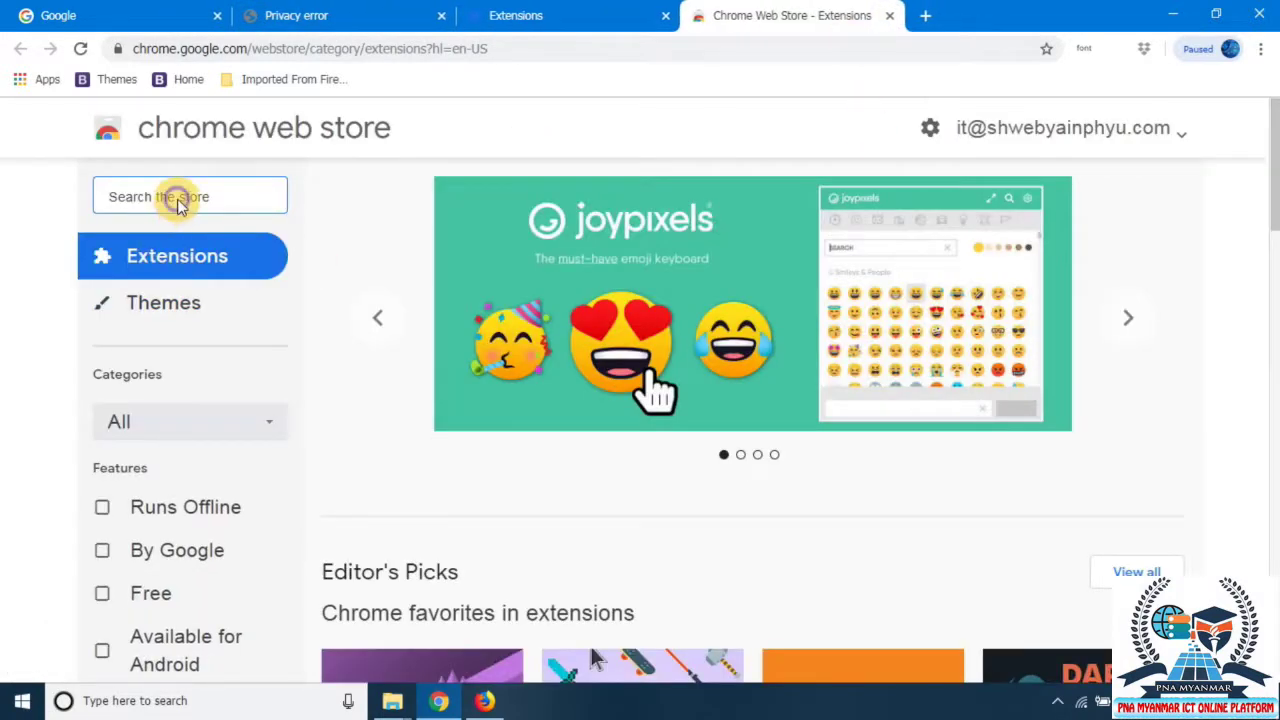
type("Myanm")
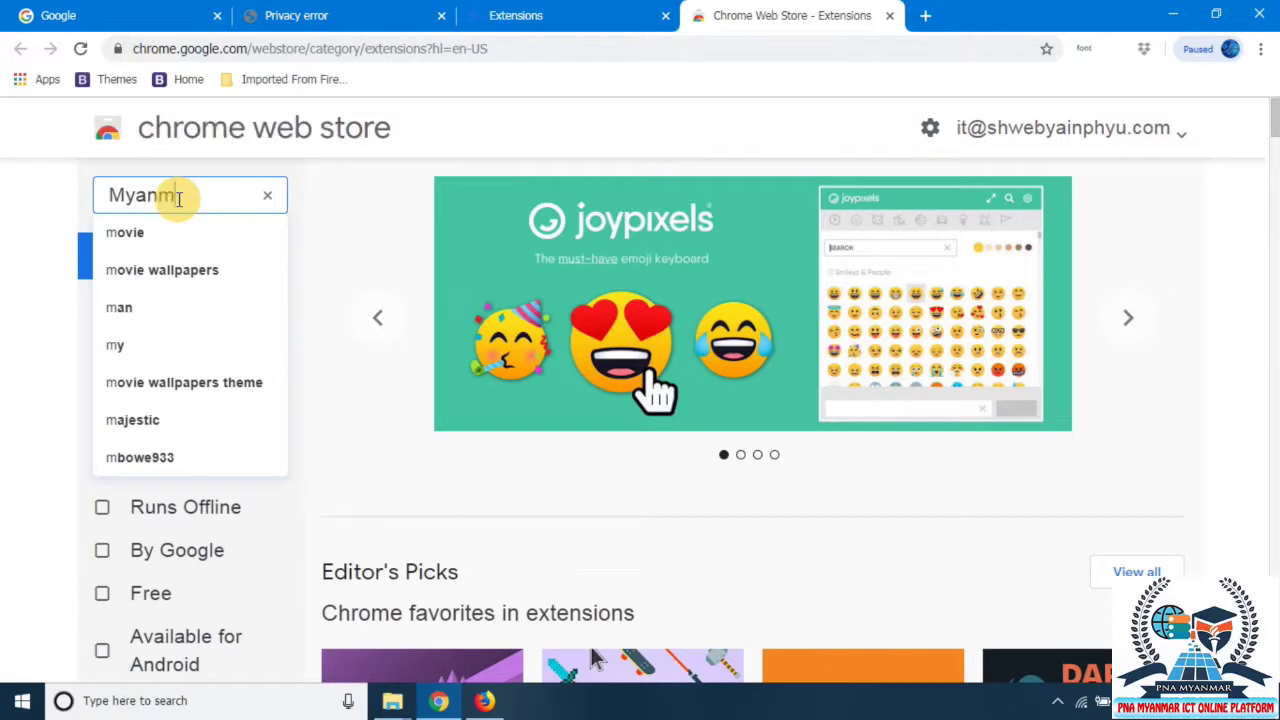
type("ar Ui")
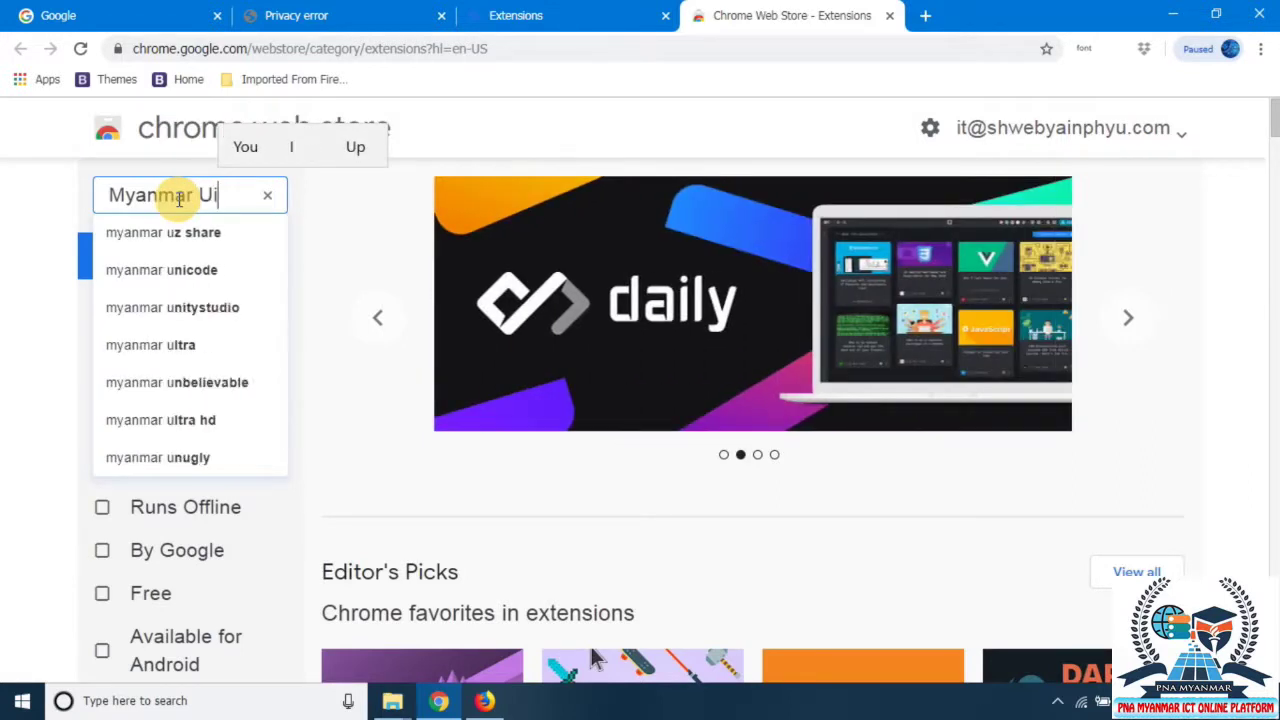
key("BackSpace")
type("ni")
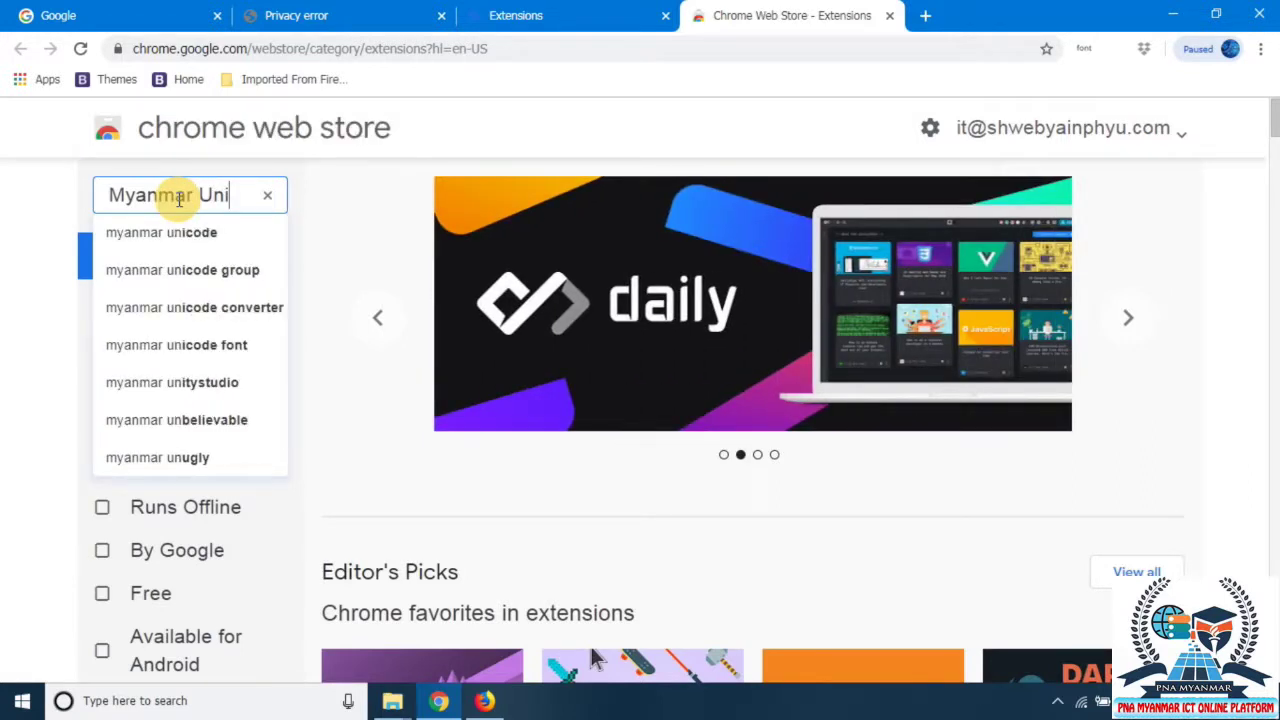
type("code")
key("Return")
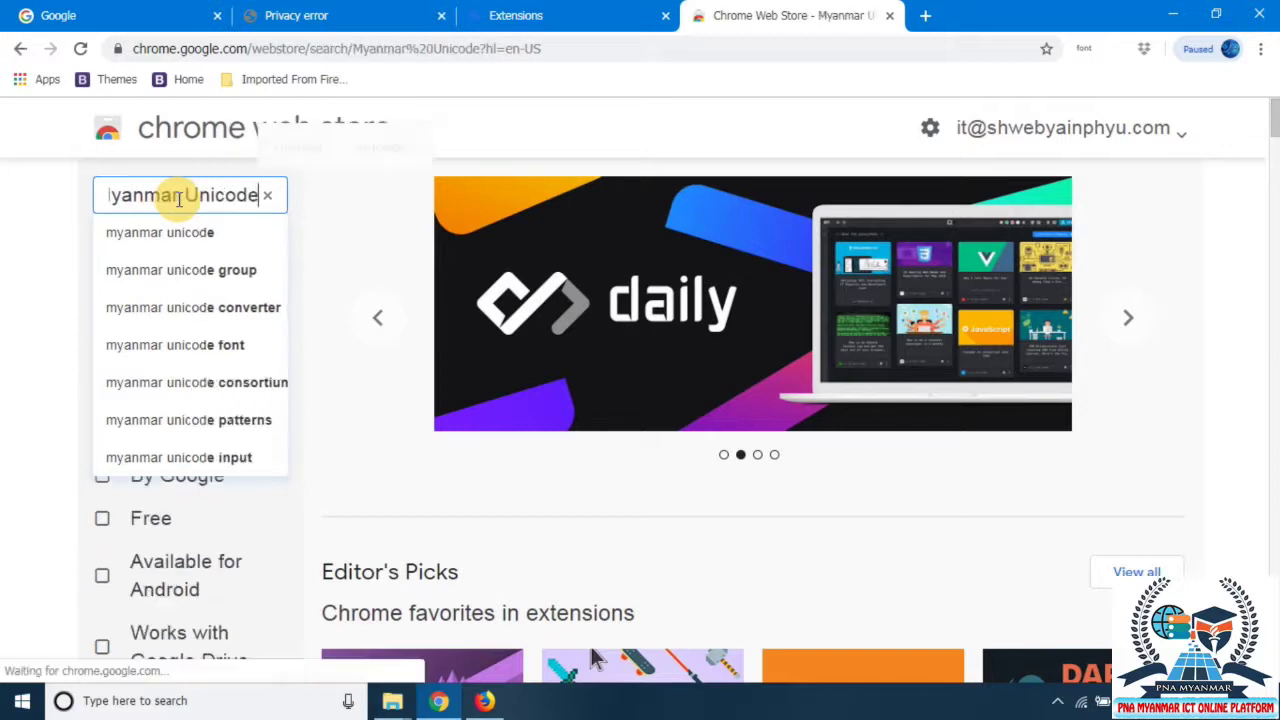
scroll(686, 400, "down", 1)
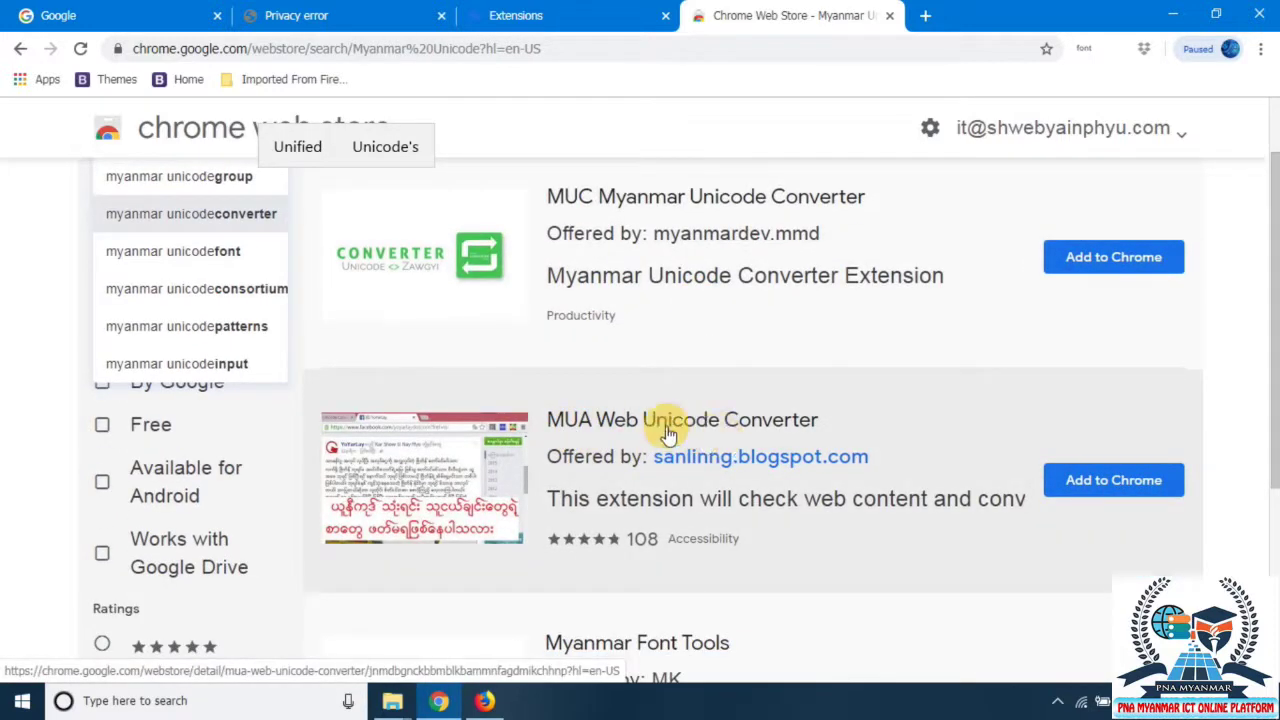
scroll(1062, 433, "down", 1)
Add MUA Web Unicode Converter to Chrome and dismiss the extension-added notice
left_click(1100, 386)
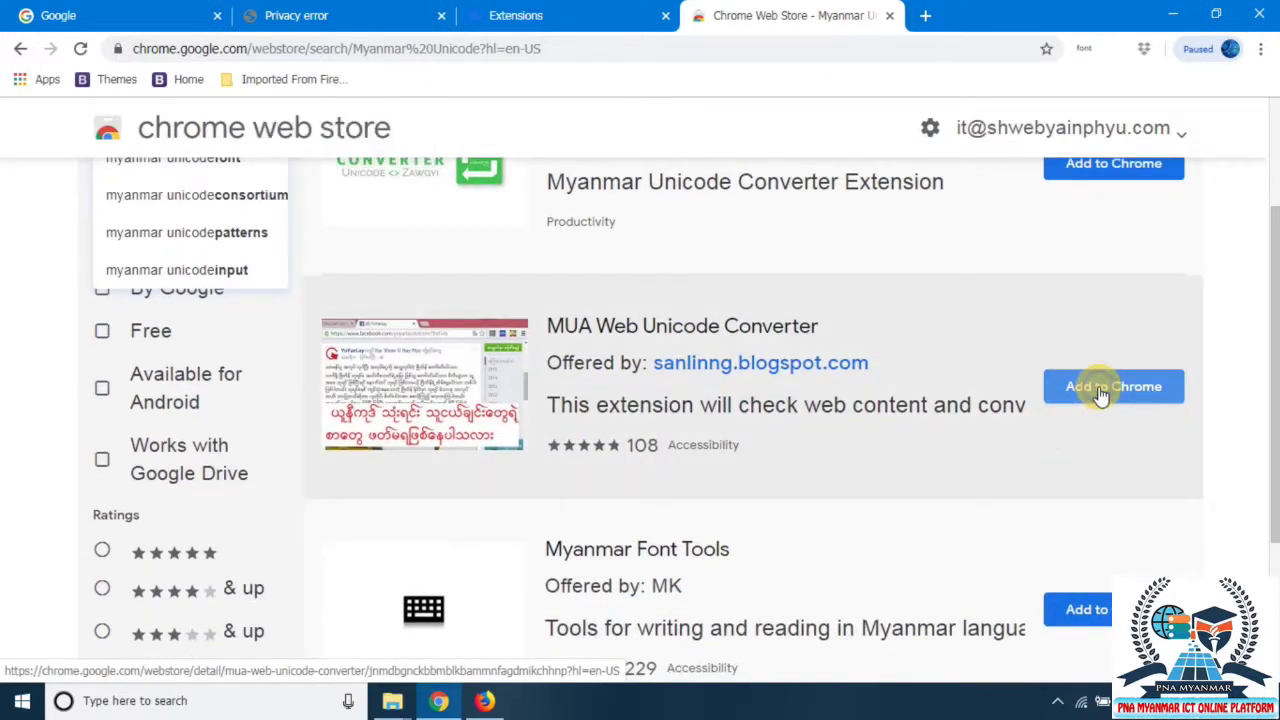
left_click(678, 216)
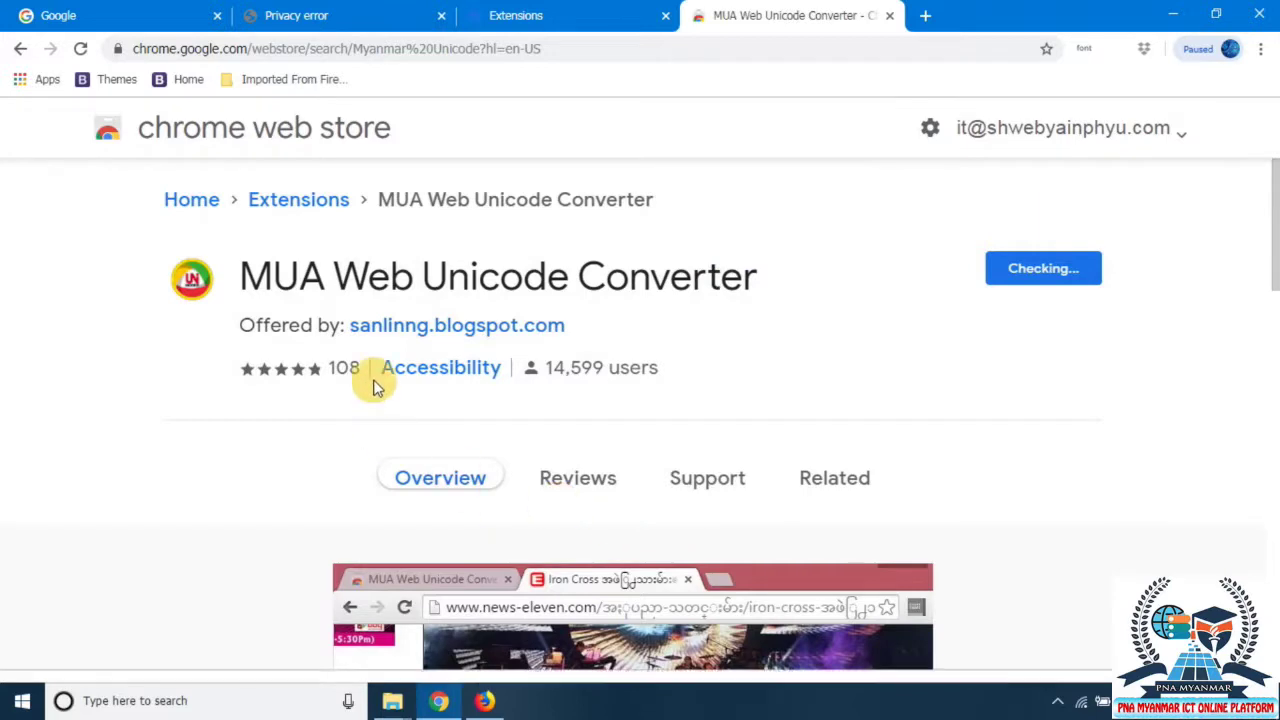
scroll(993, 263, "down", 2)
scroll(993, 263, "down", 1)
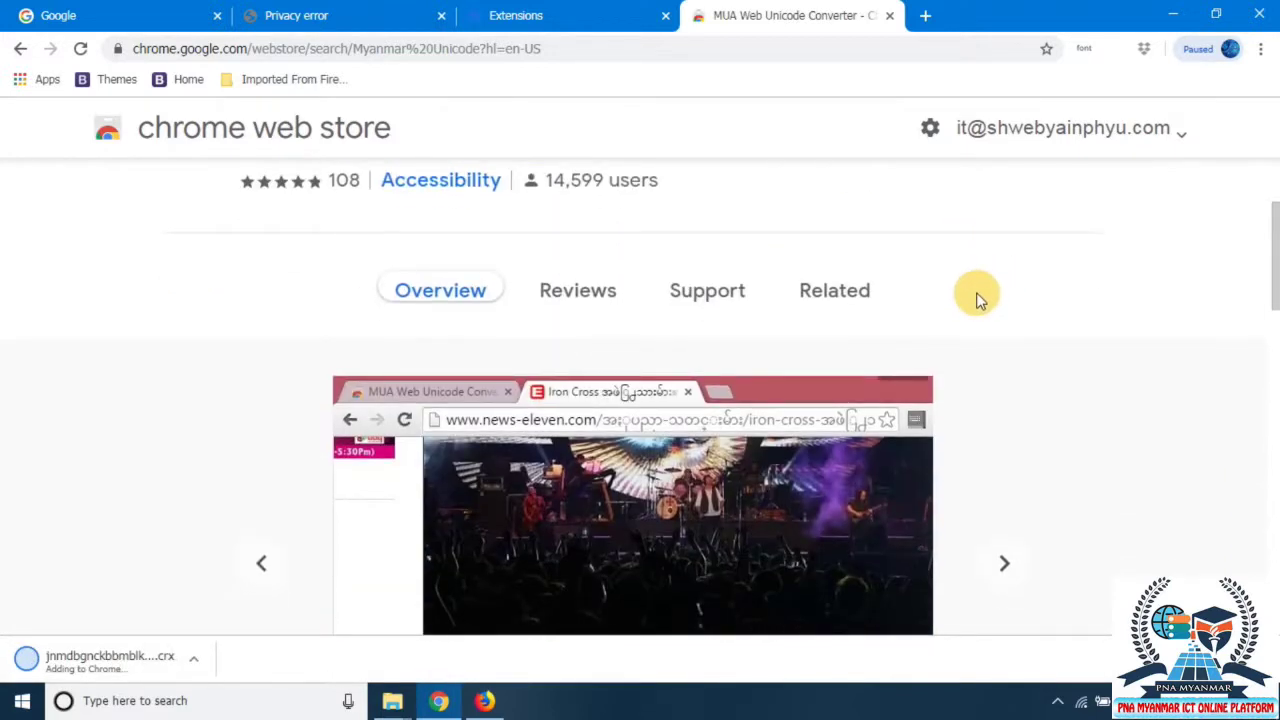
scroll(977, 305, "up", 2)
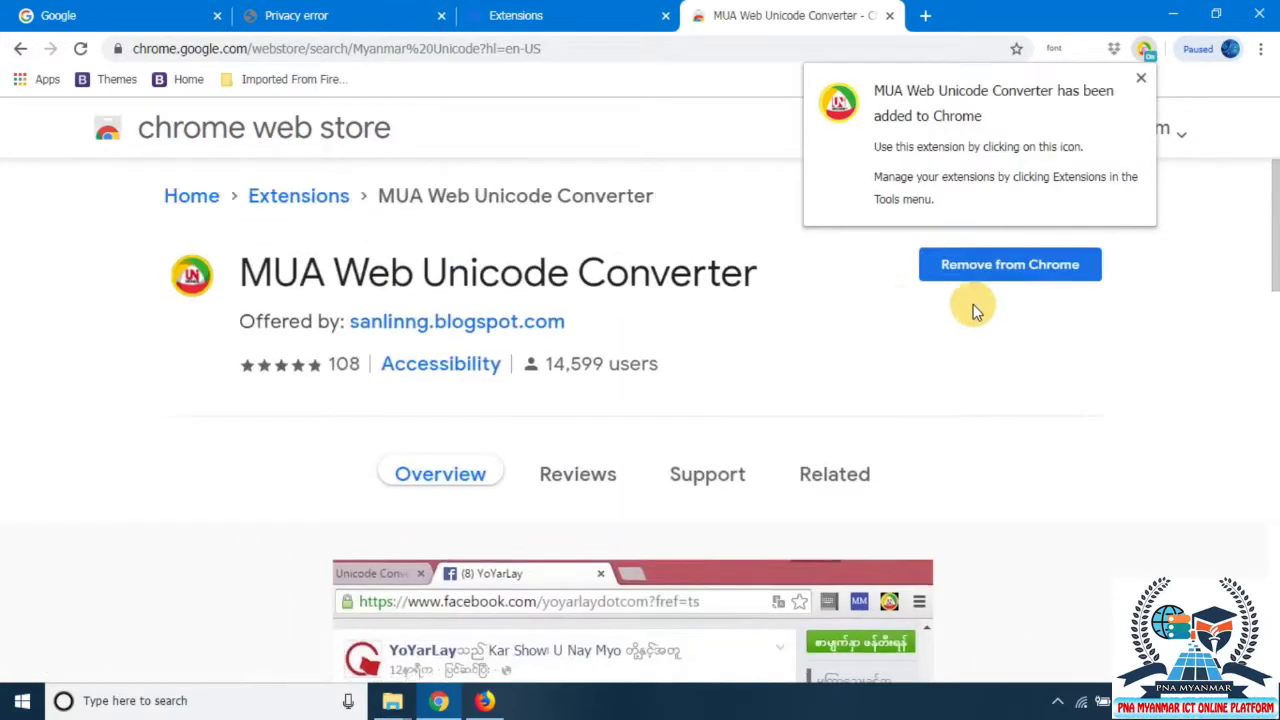
left_click(1141, 77)
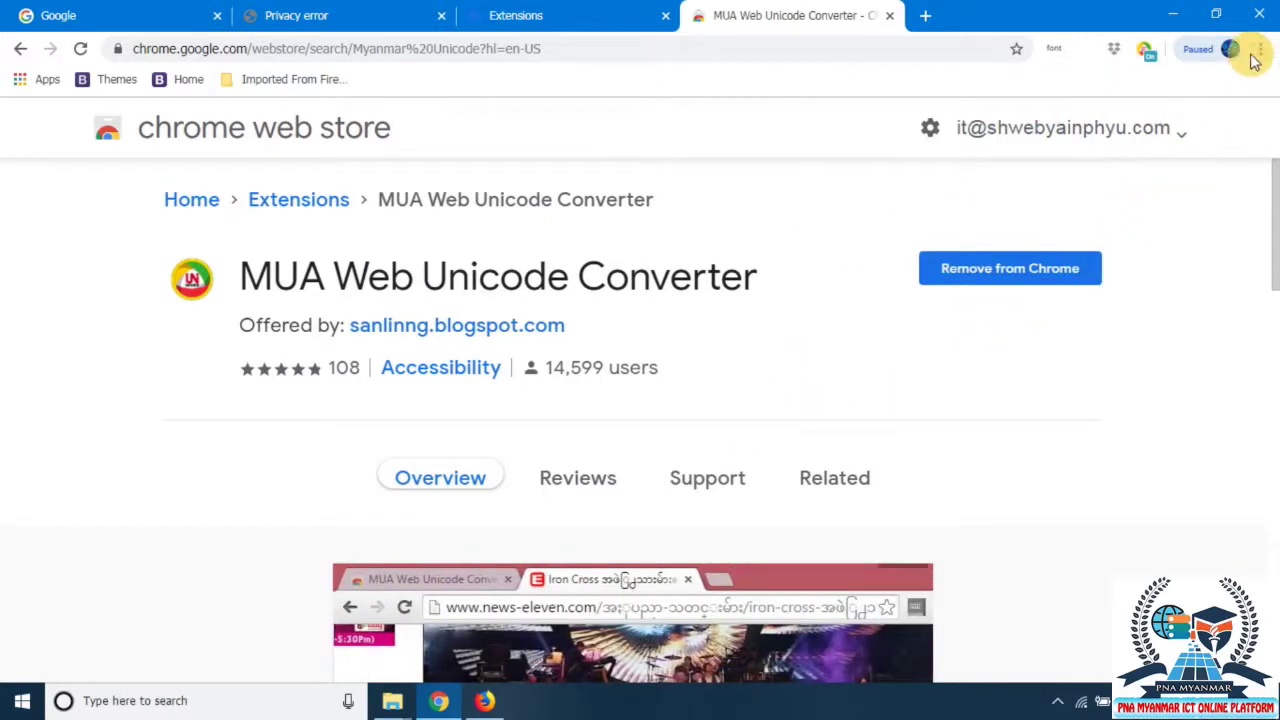
scroll(1117, 249, "down", 3)
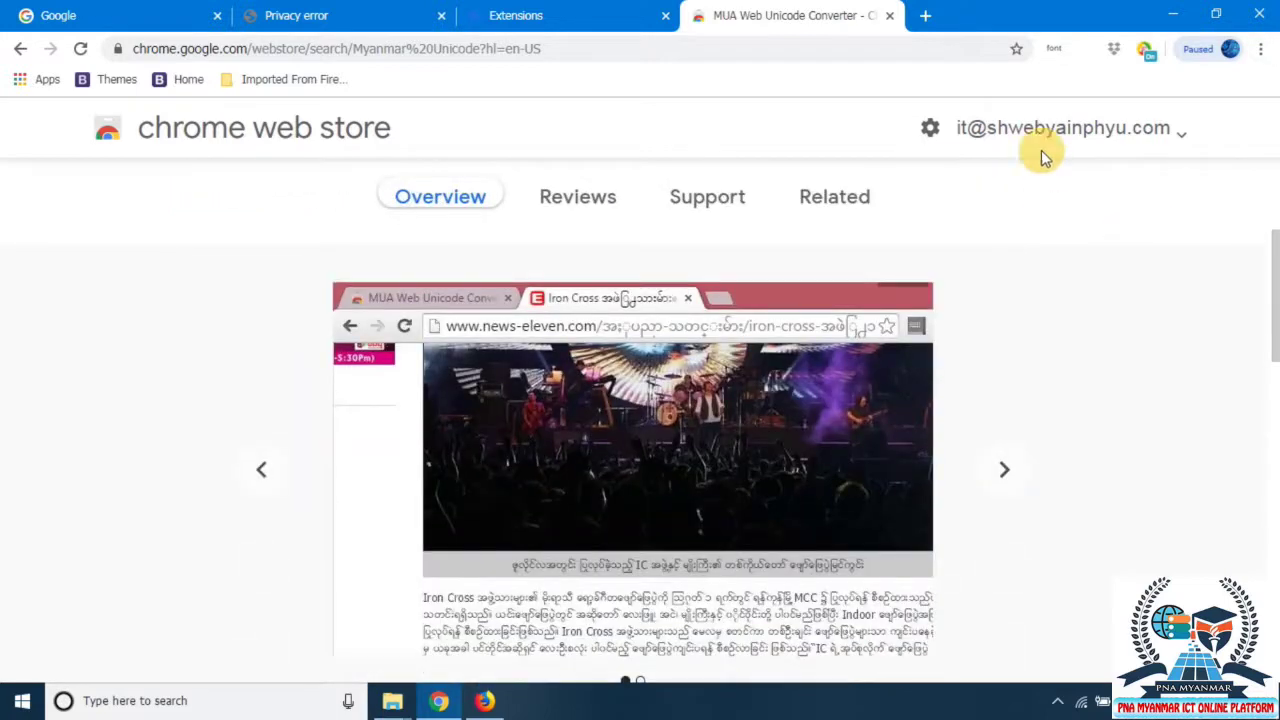
left_click(890, 16)
Open Chrome's Settings, expand Advanced, and scroll through the advanced settings
left_click(1261, 48)
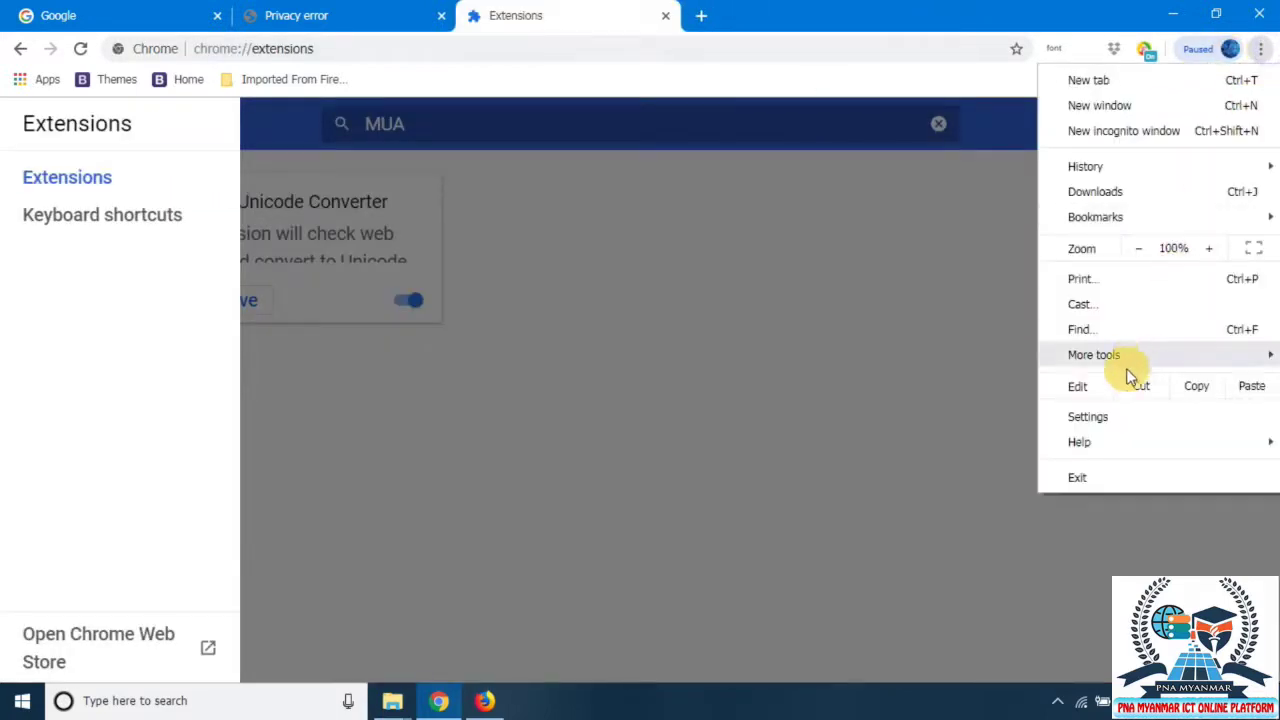
left_click(1108, 416)
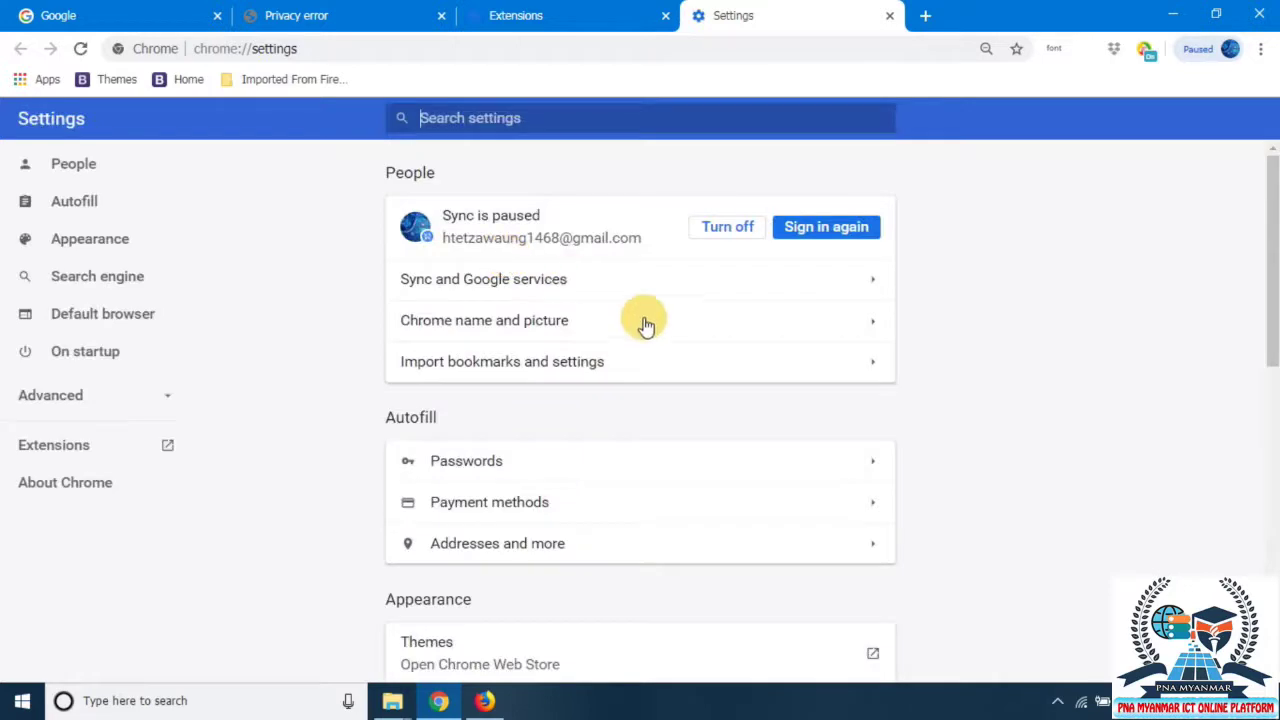
scroll(645, 325, "down", 5)
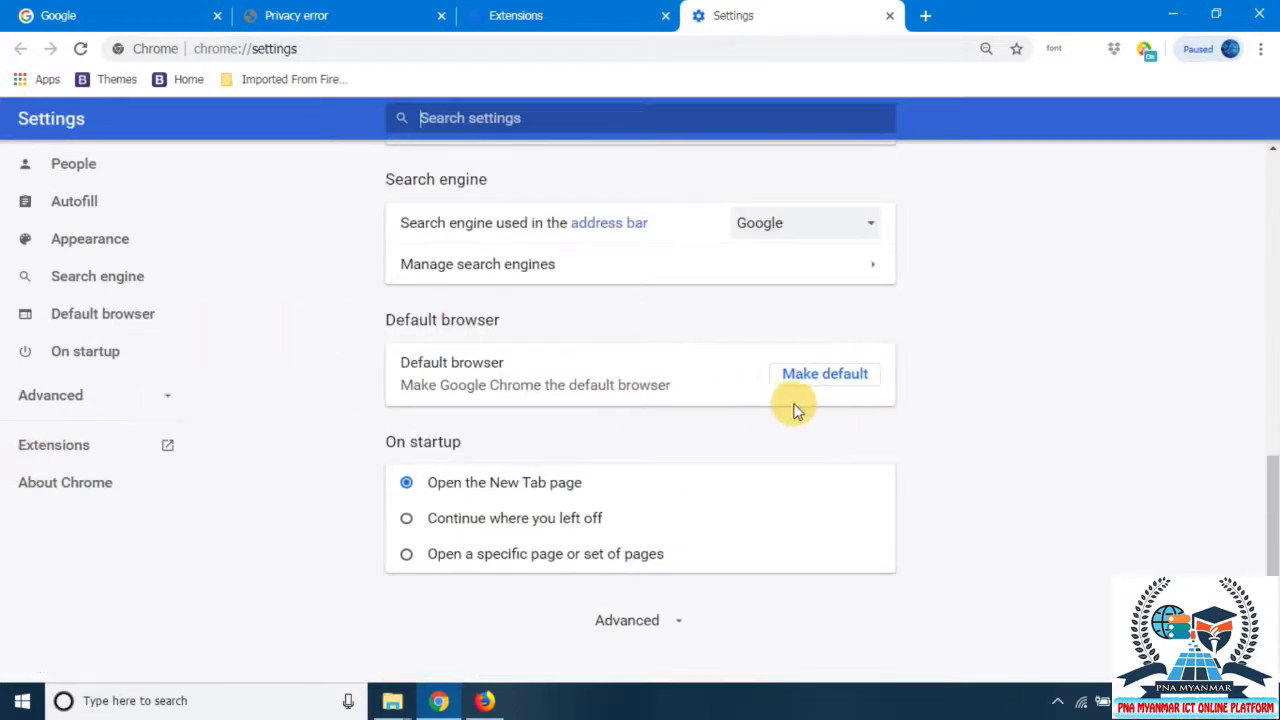
left_click(638, 624)
scroll(676, 515, "down", 2)
scroll(860, 526, "down", 1)
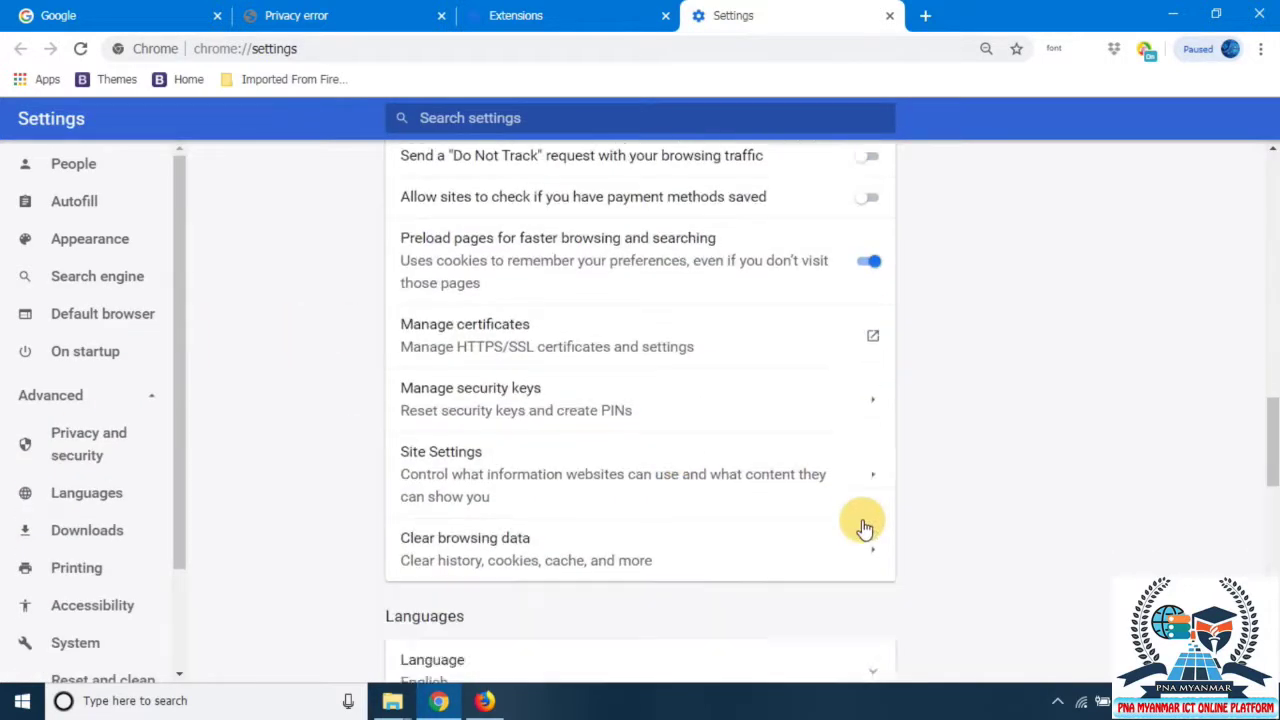
scroll(823, 514, "down", 2)
scroll(737, 474, "down", 2)
scroll(743, 478, "down", 2)
scroll(780, 485, "down", 1)
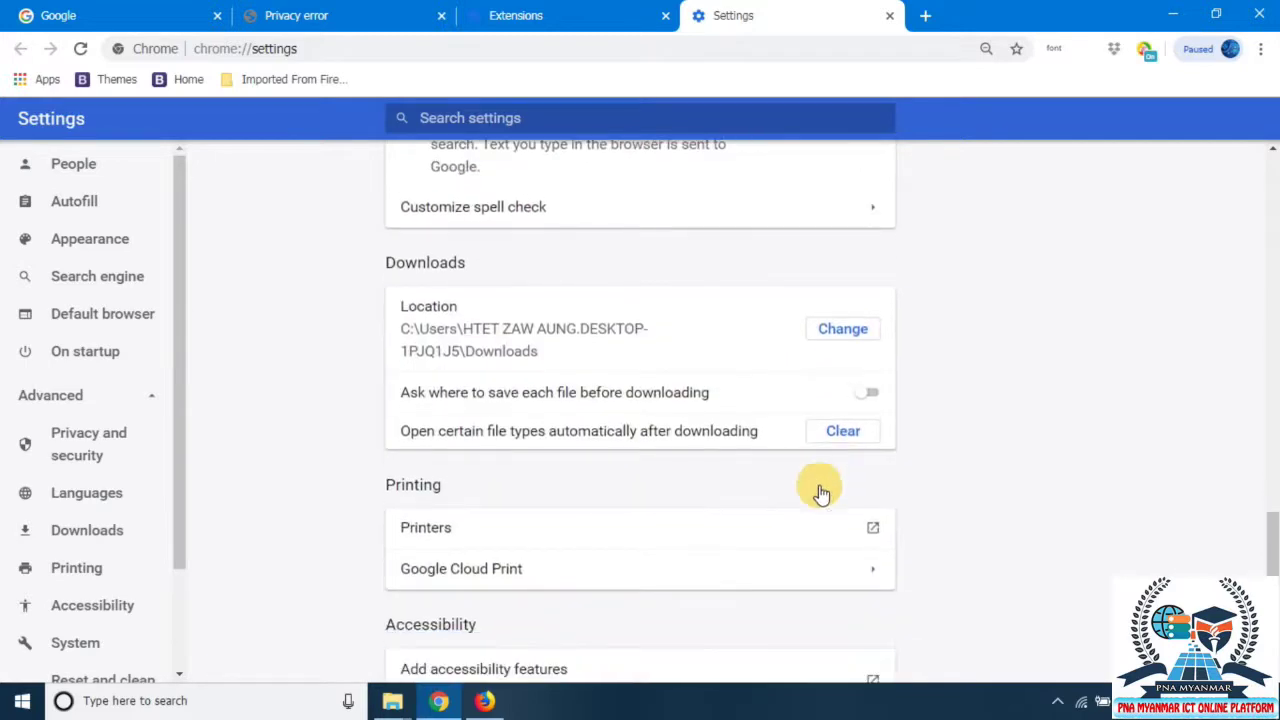
scroll(820, 491, "down", 2)
scroll(820, 491, "down", 2)
scroll(700, 470, "up", 2)
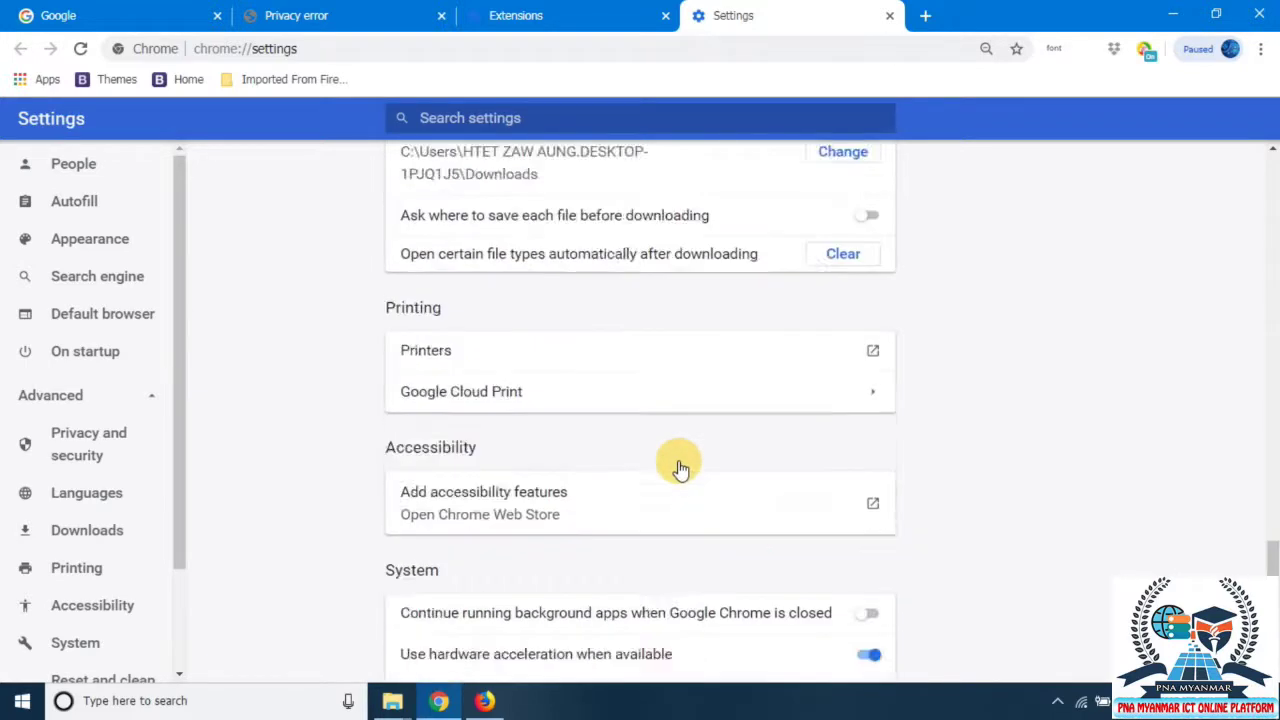
scroll(690, 465, "up", 2)
scroll(783, 450, "down", 3)
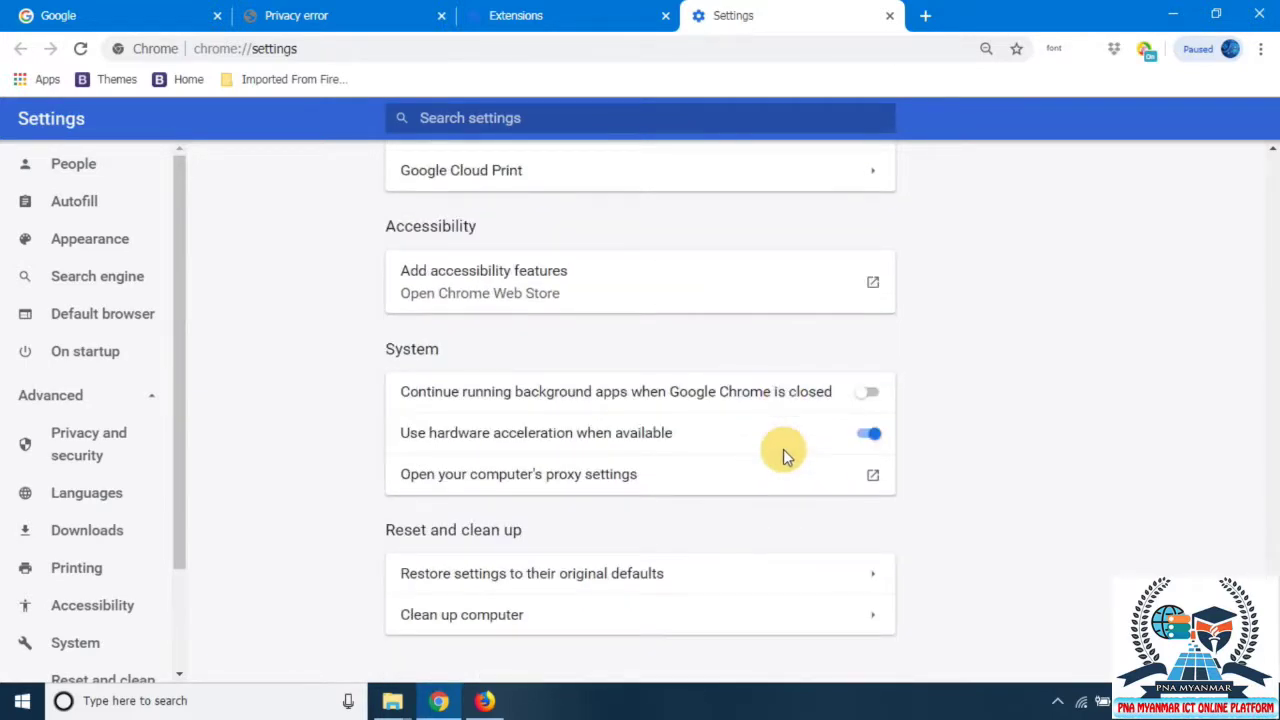
scroll(780, 455, "up", 10)
scroll(777, 460, "up", 2)
scroll(776, 460, "up", 3)
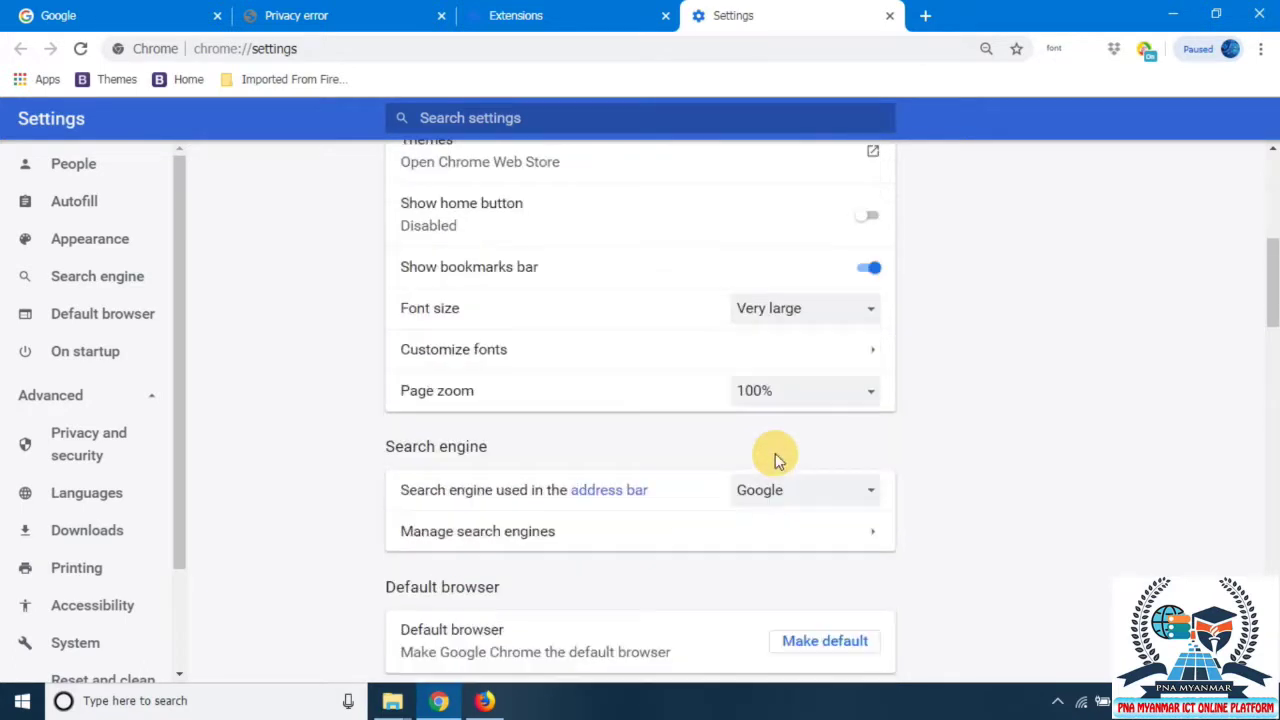
Under Customize fonts, set Chrome's Standard font to Times New Roman
left_click(470, 352)
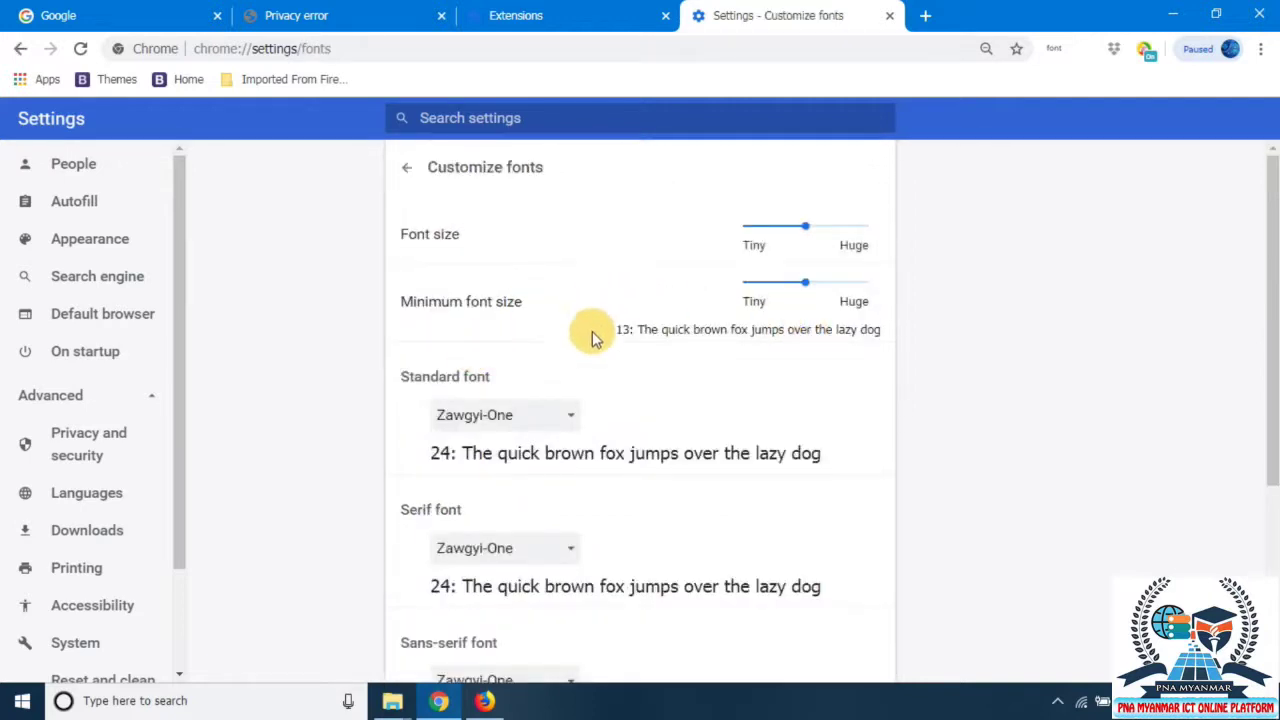
left_click(530, 430)
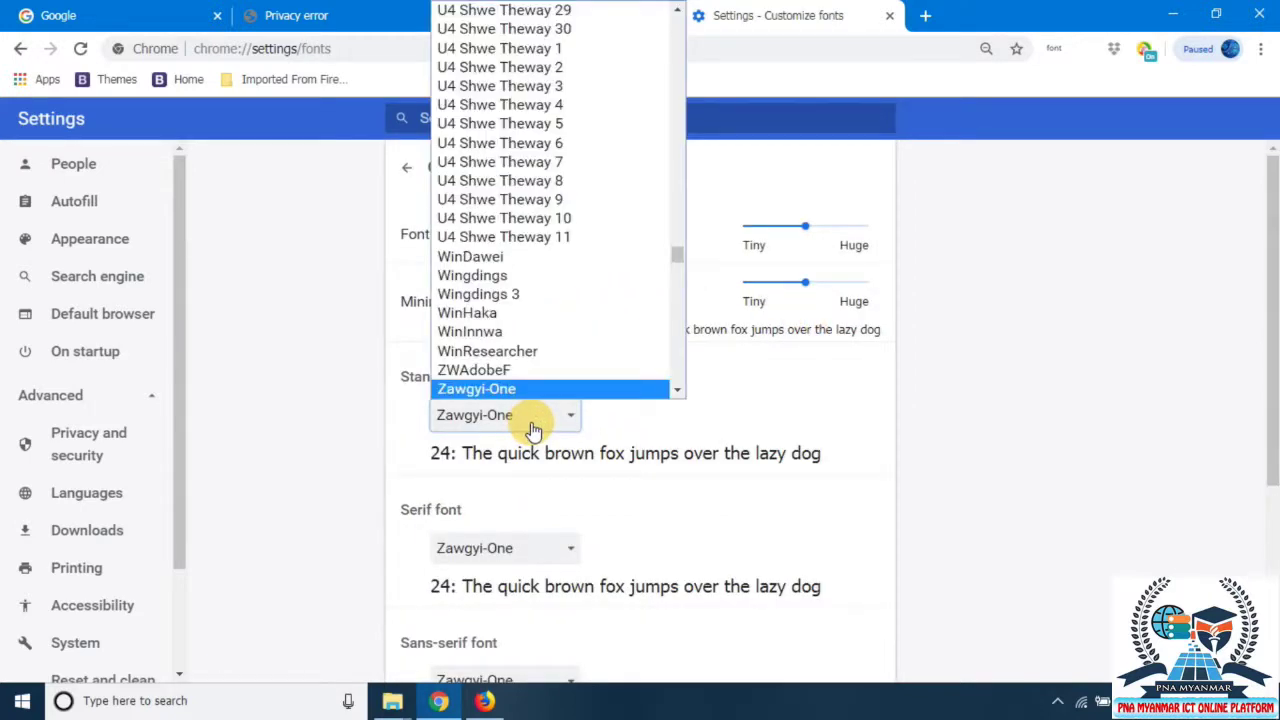
mouse_move(679, 258)
left_mouse_down()
mouse_move(692, 36)
mouse_move(680, 14)
left_mouse_up()
key("t")
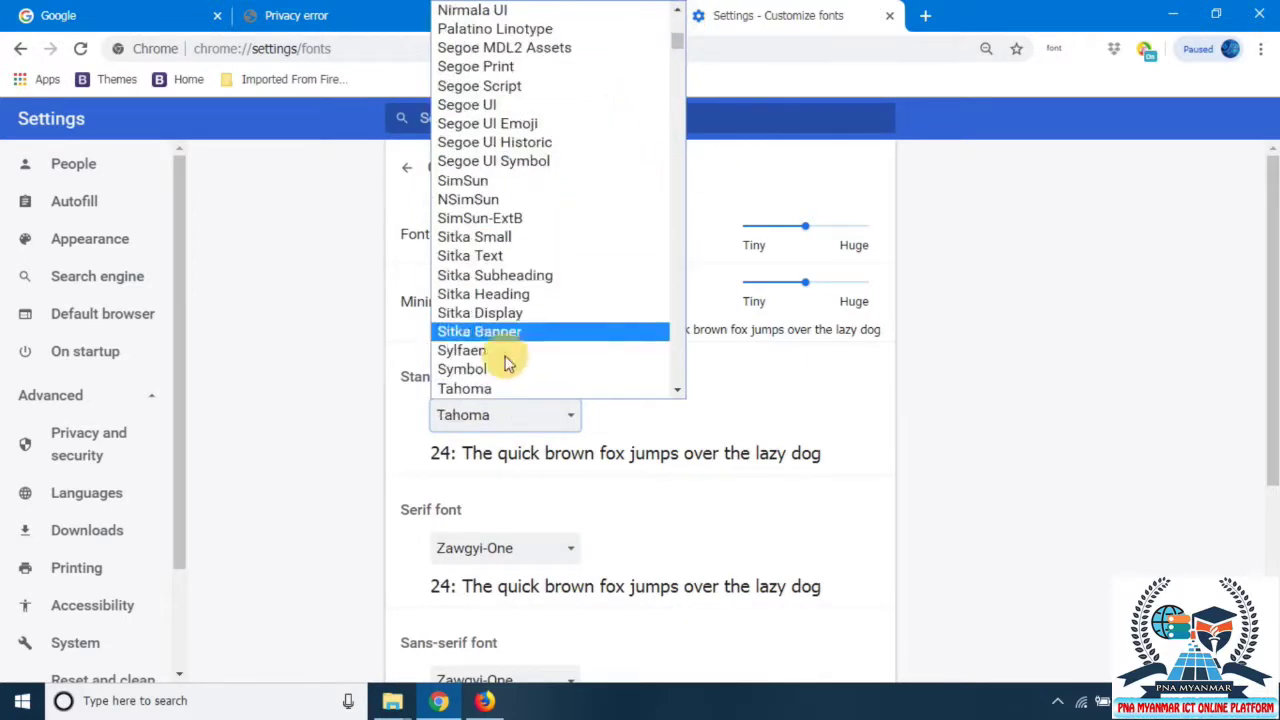
key("Down")
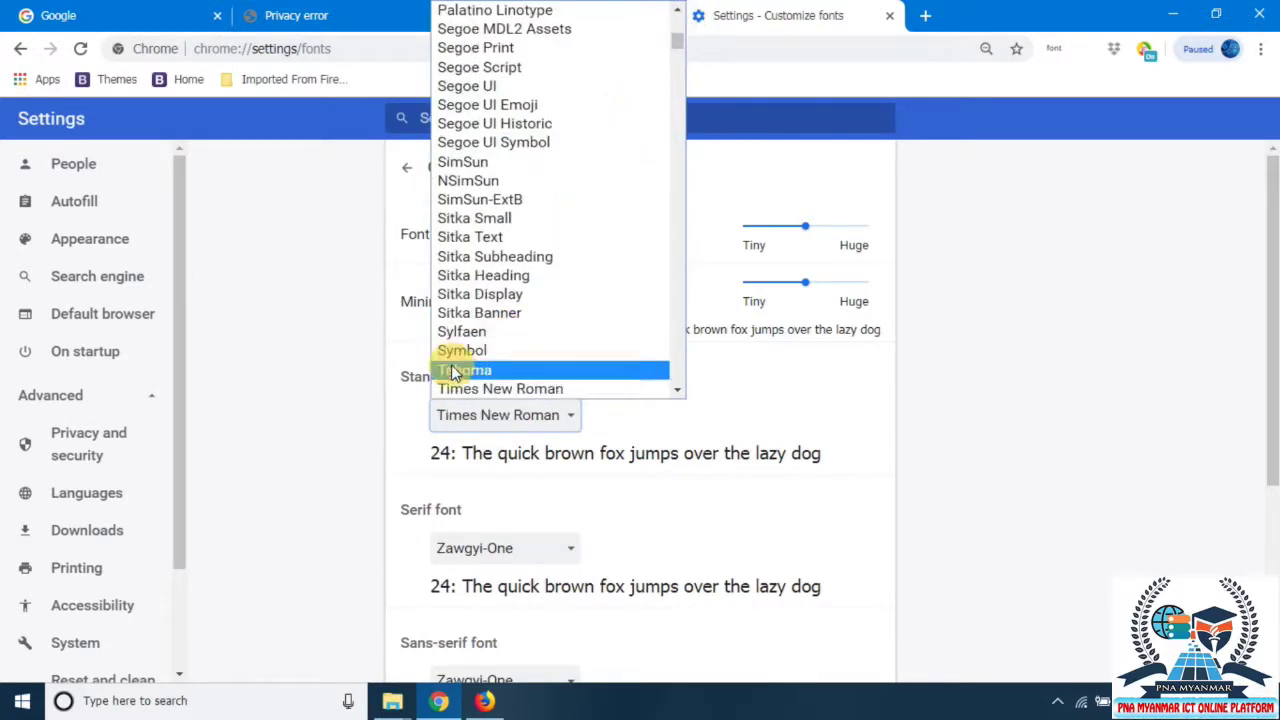
left_click(486, 388)
Change the Serif font from Zawgyi-One to Times New Roman
scroll(528, 400, "down", 1)
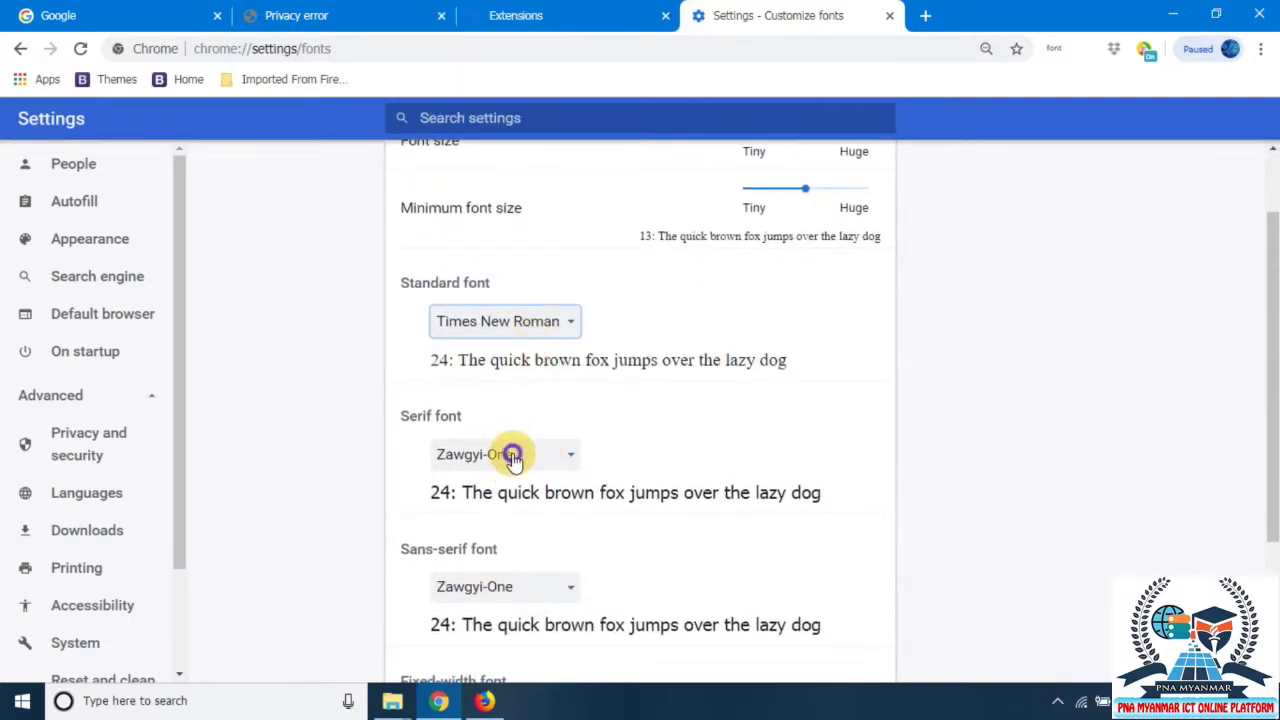
left_click(513, 456)
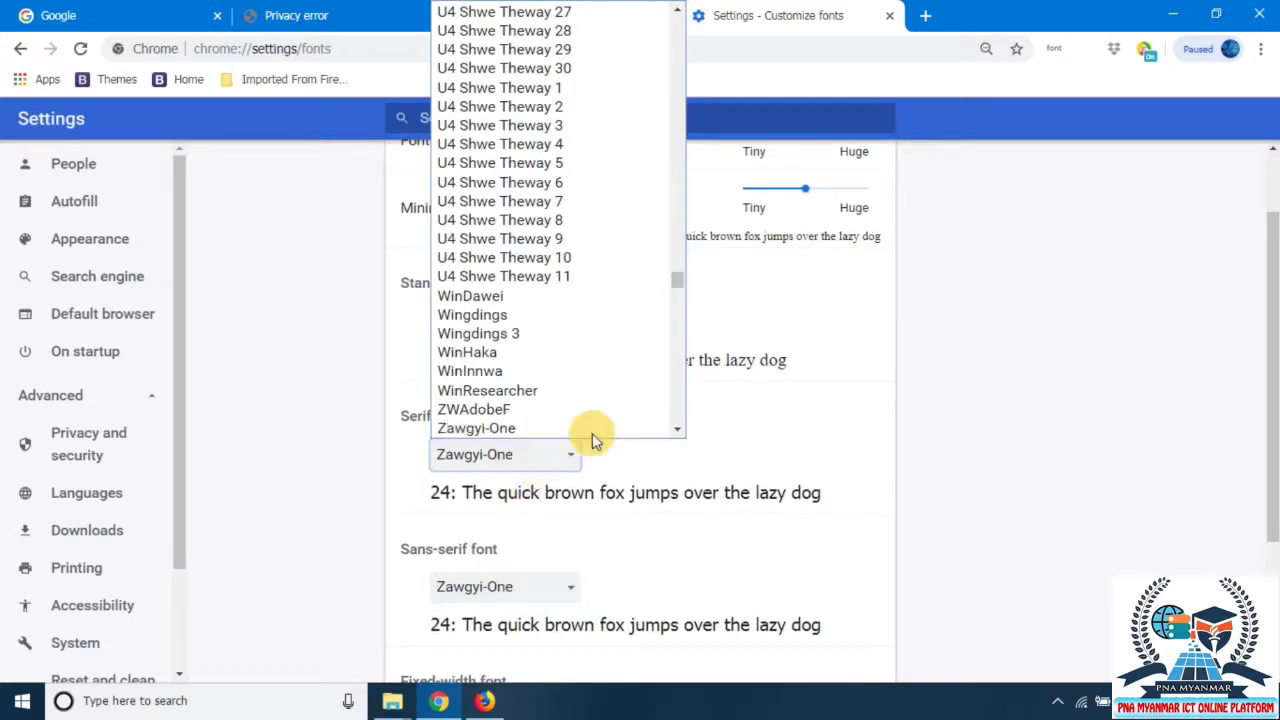
scroll(592, 433, "down", 2)
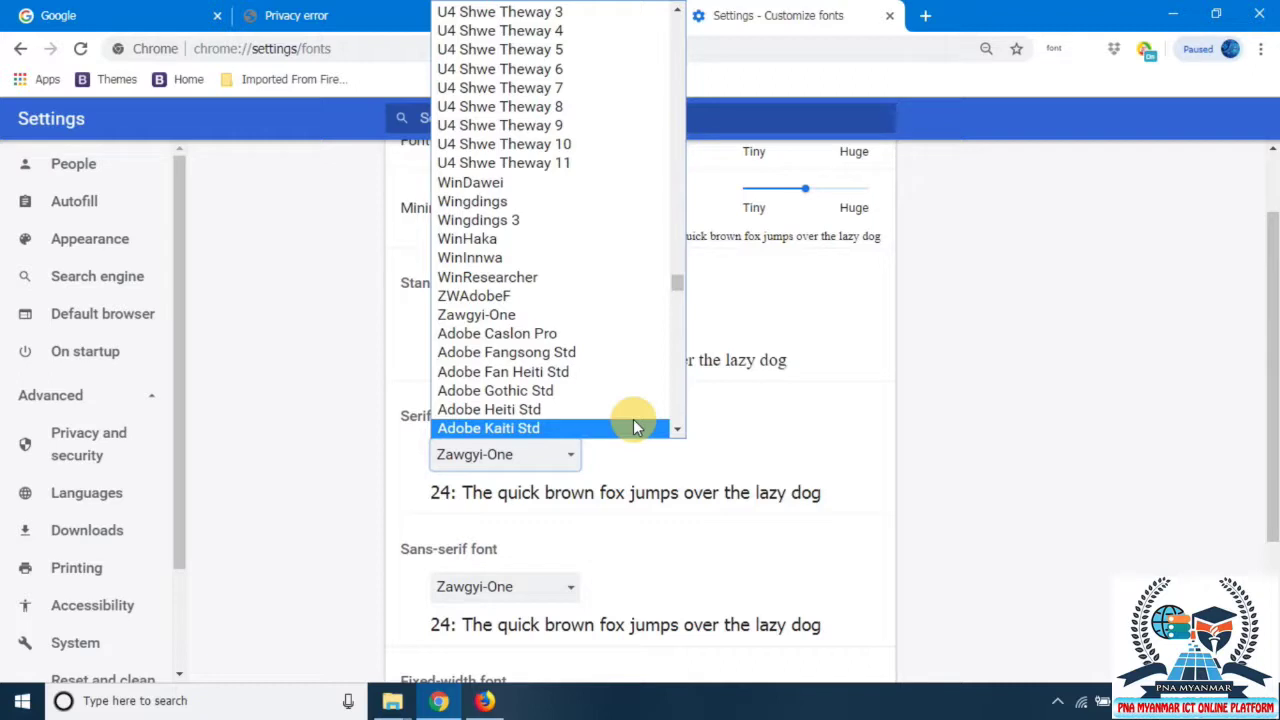
left_click(571, 462)
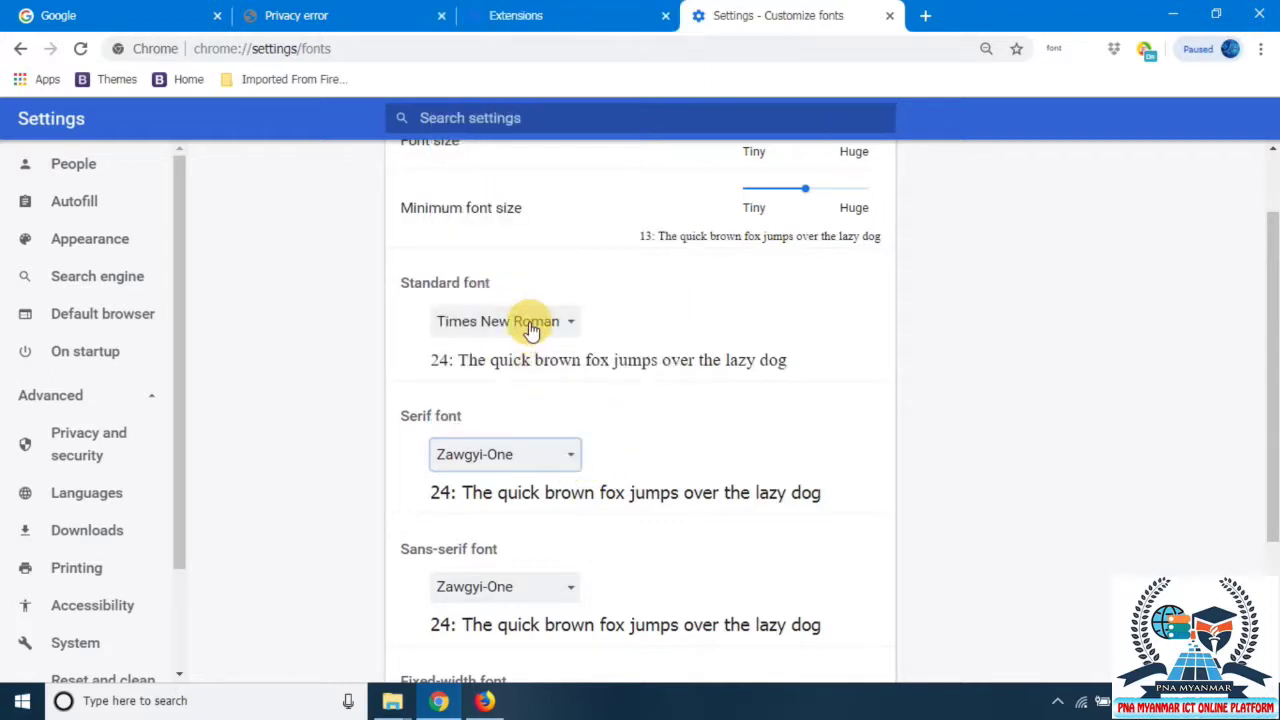
left_click(524, 458)
key("t")
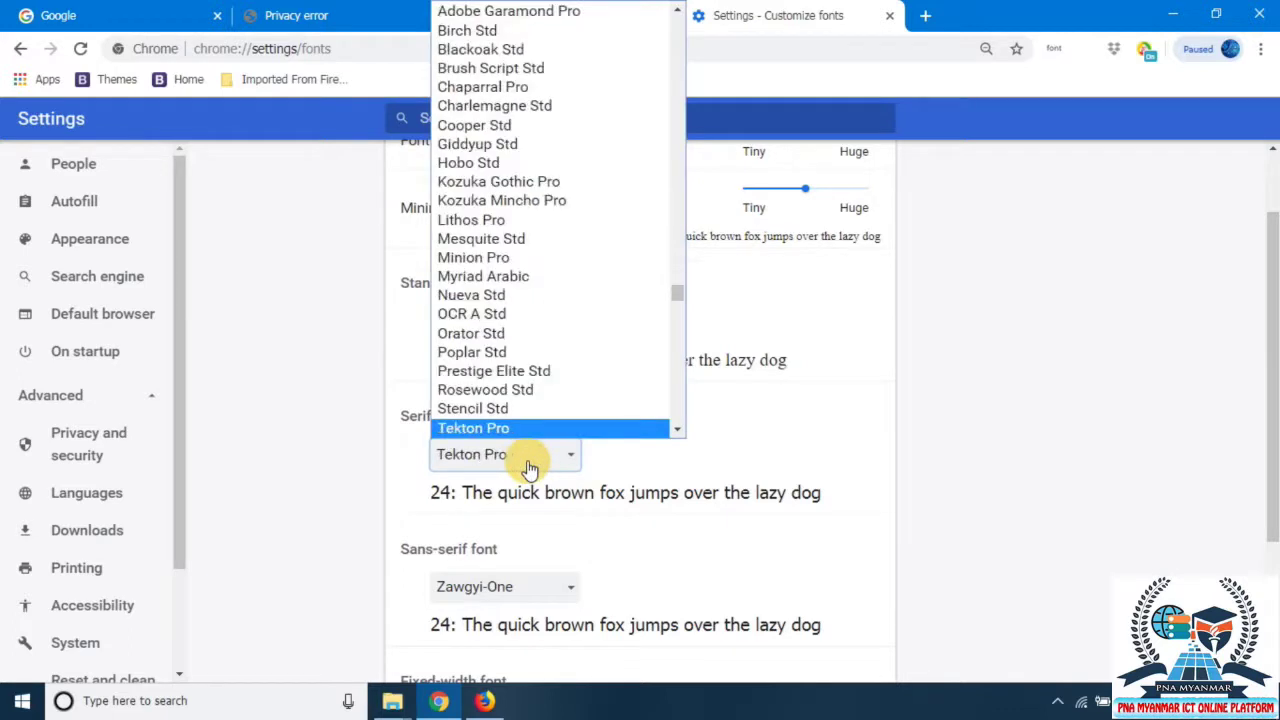
key("i")
left_click(531, 454)
scroll(534, 449, "down", 2)
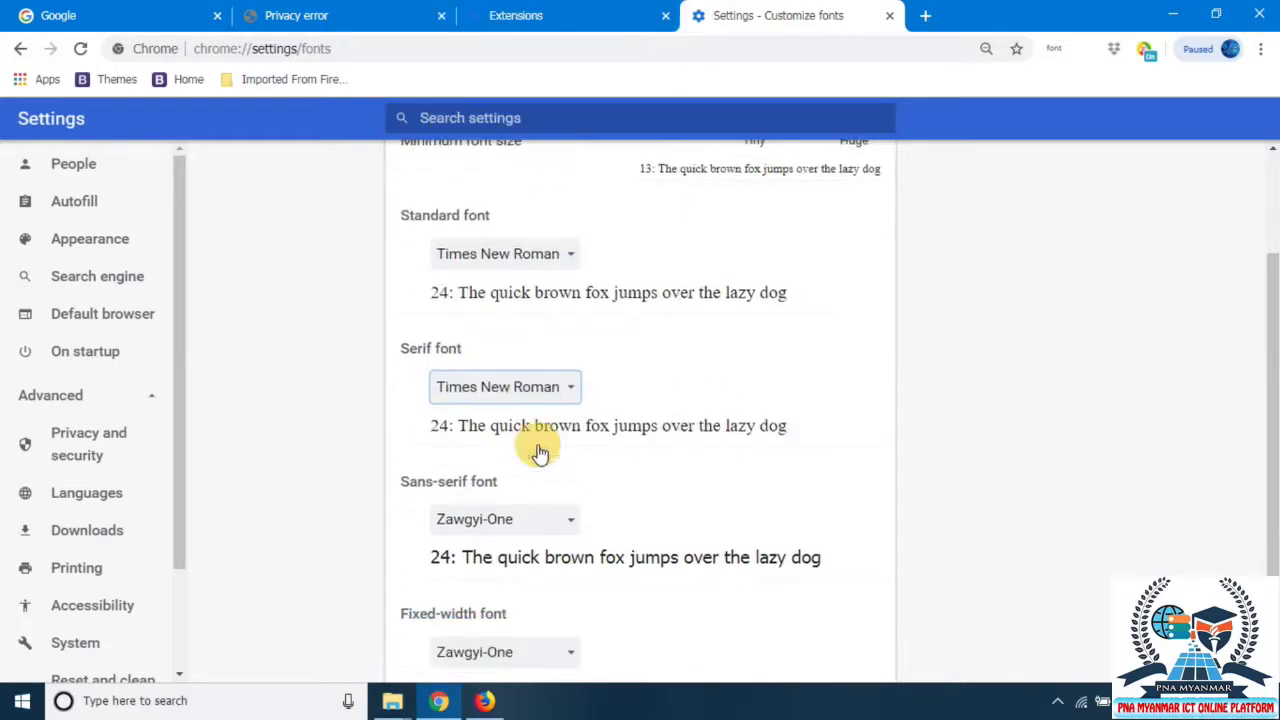
Change the Sans-serif font to Times New Roman
left_click(503, 408)
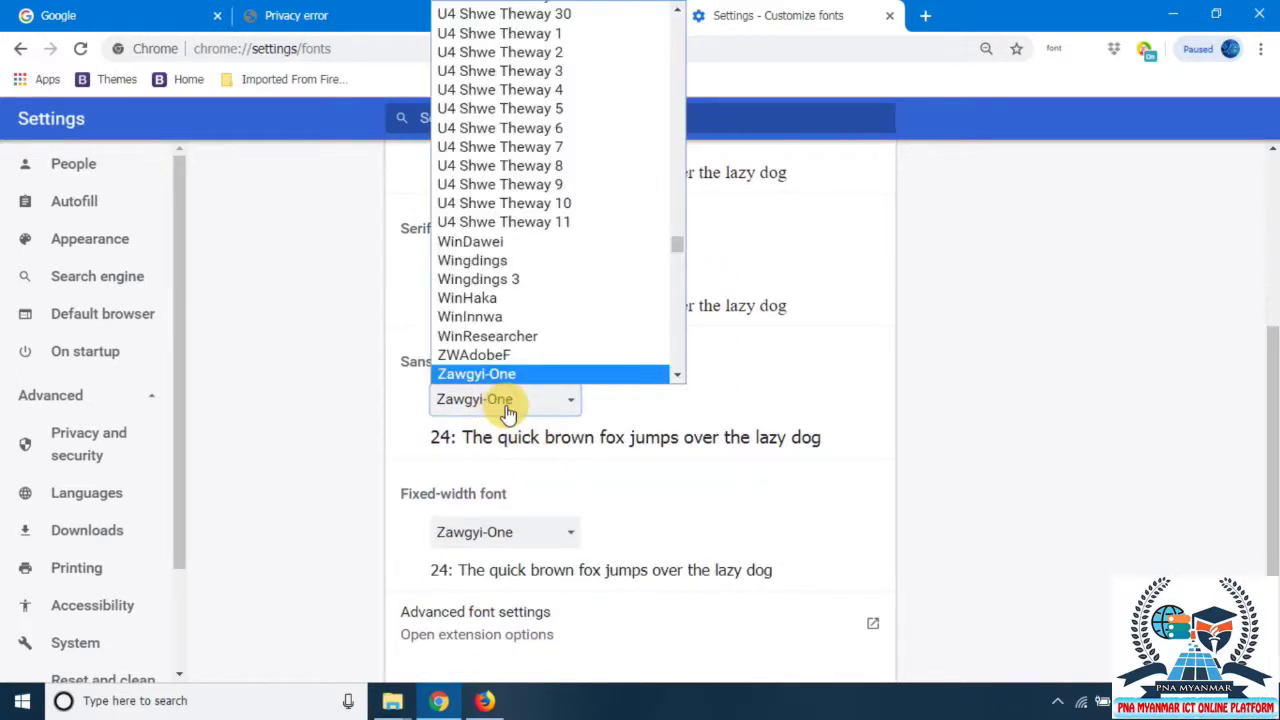
key("t")
scroll(545, 364, "down", 5)
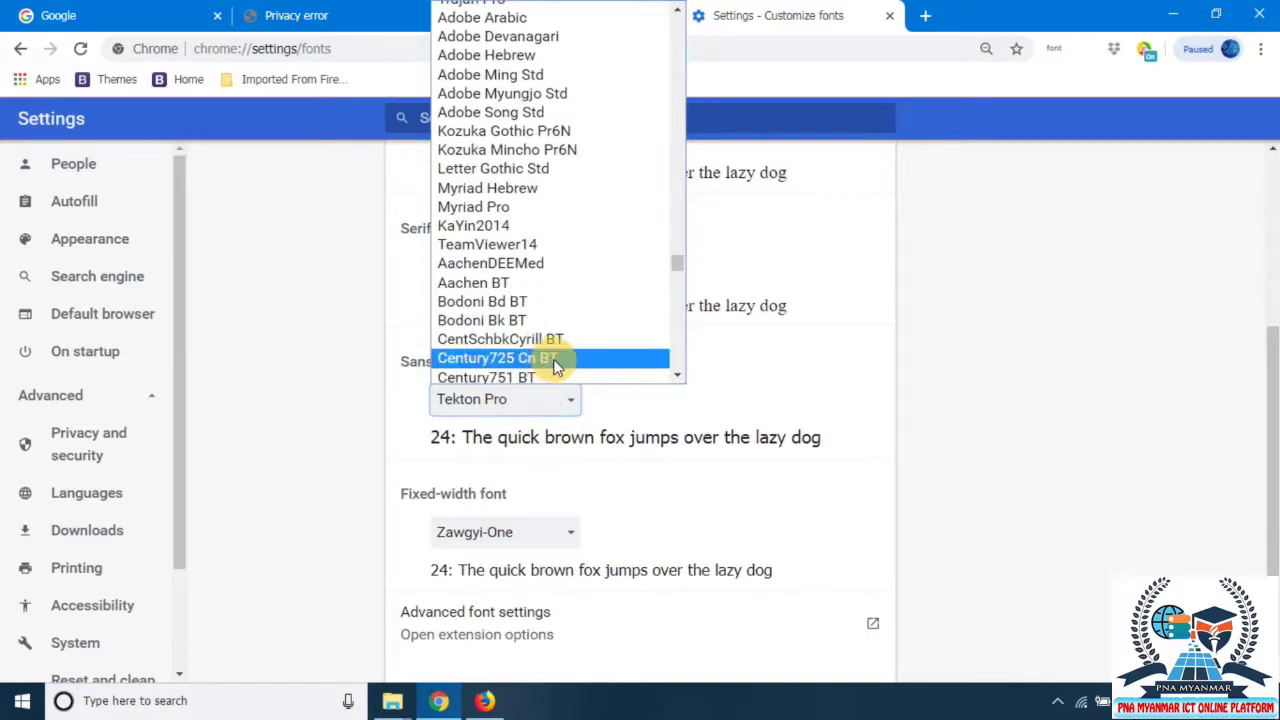
key("t")
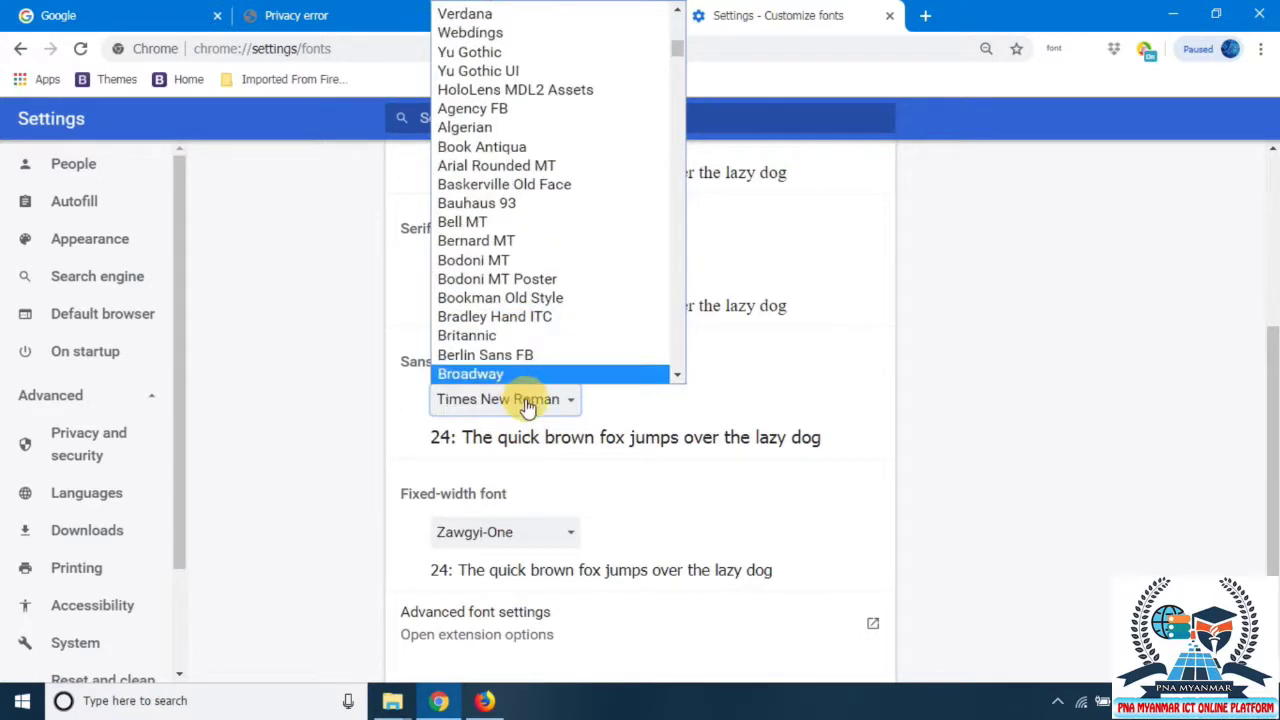
left_click(527, 407)
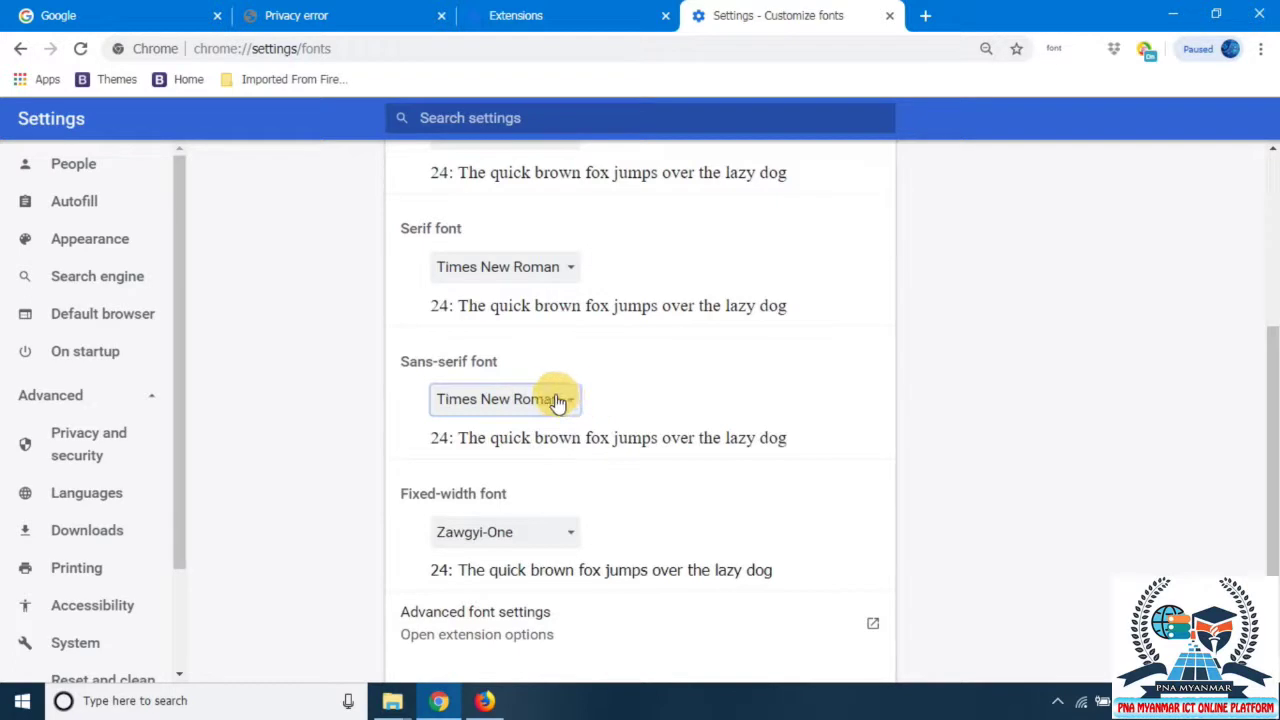
Try TeamViewer14 and then Impact as Chrome's fixed-width font
left_click(527, 532)
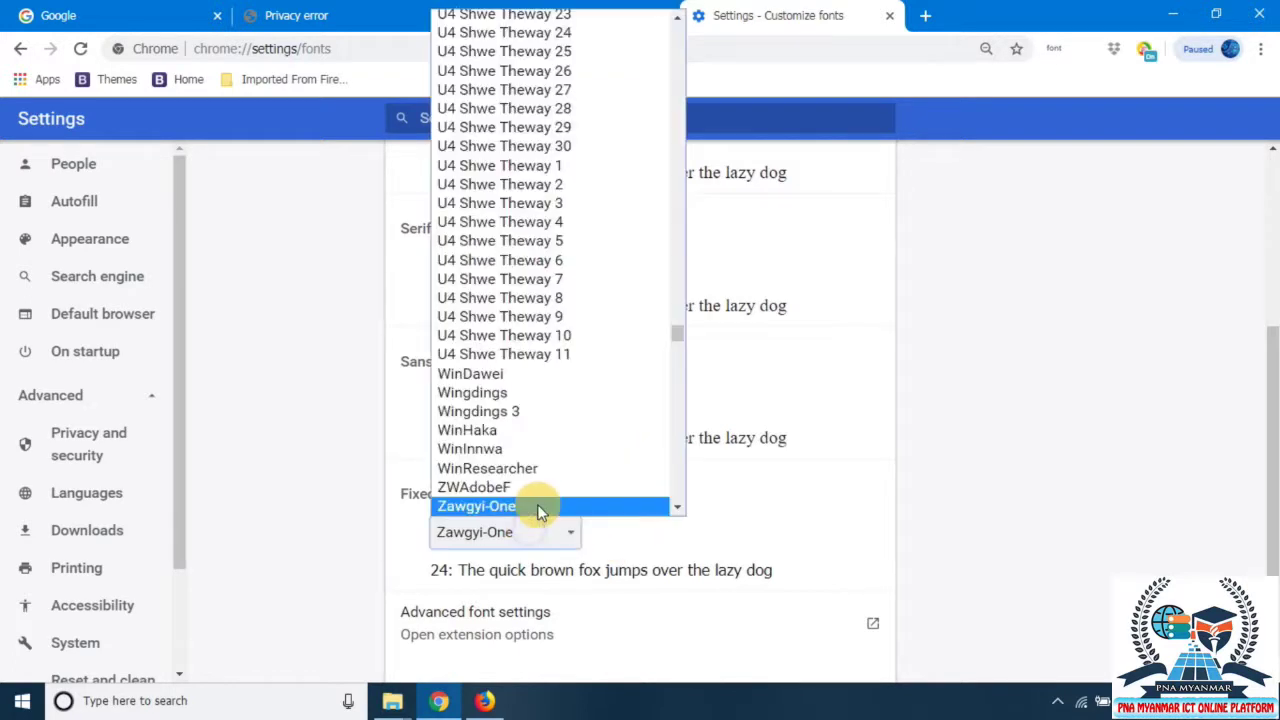
key("Down")
key("t")
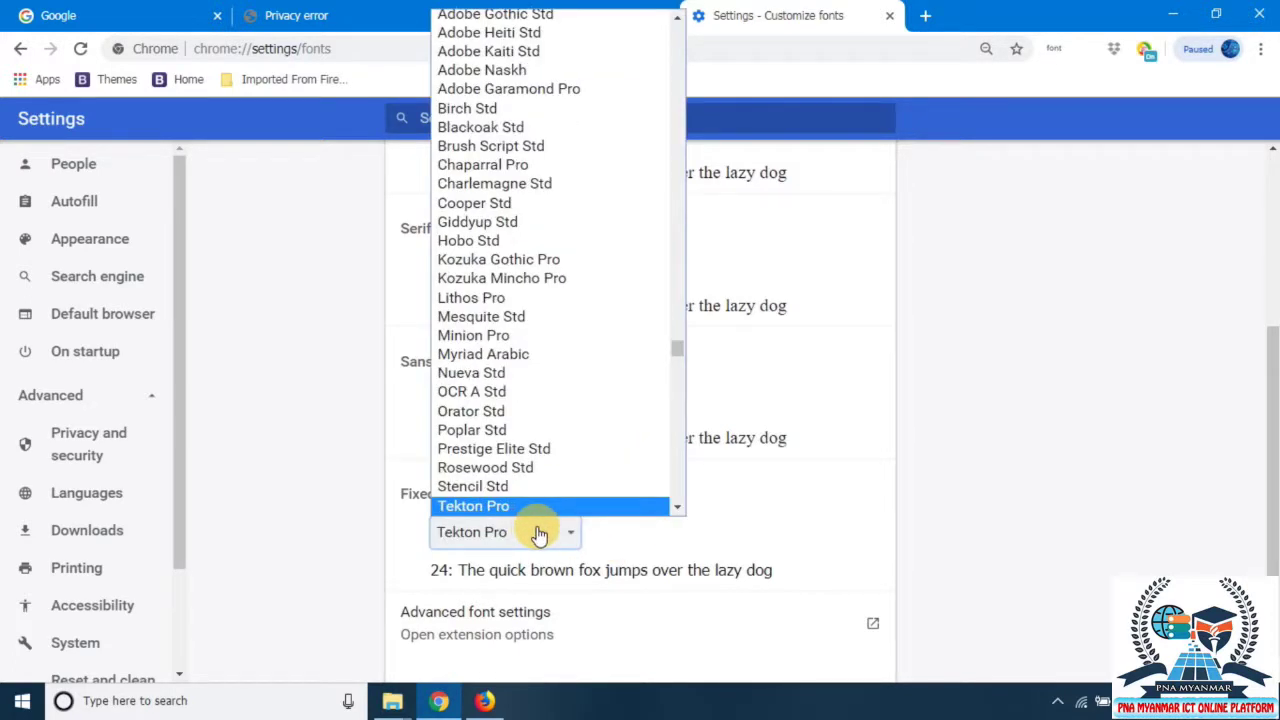
key("t")
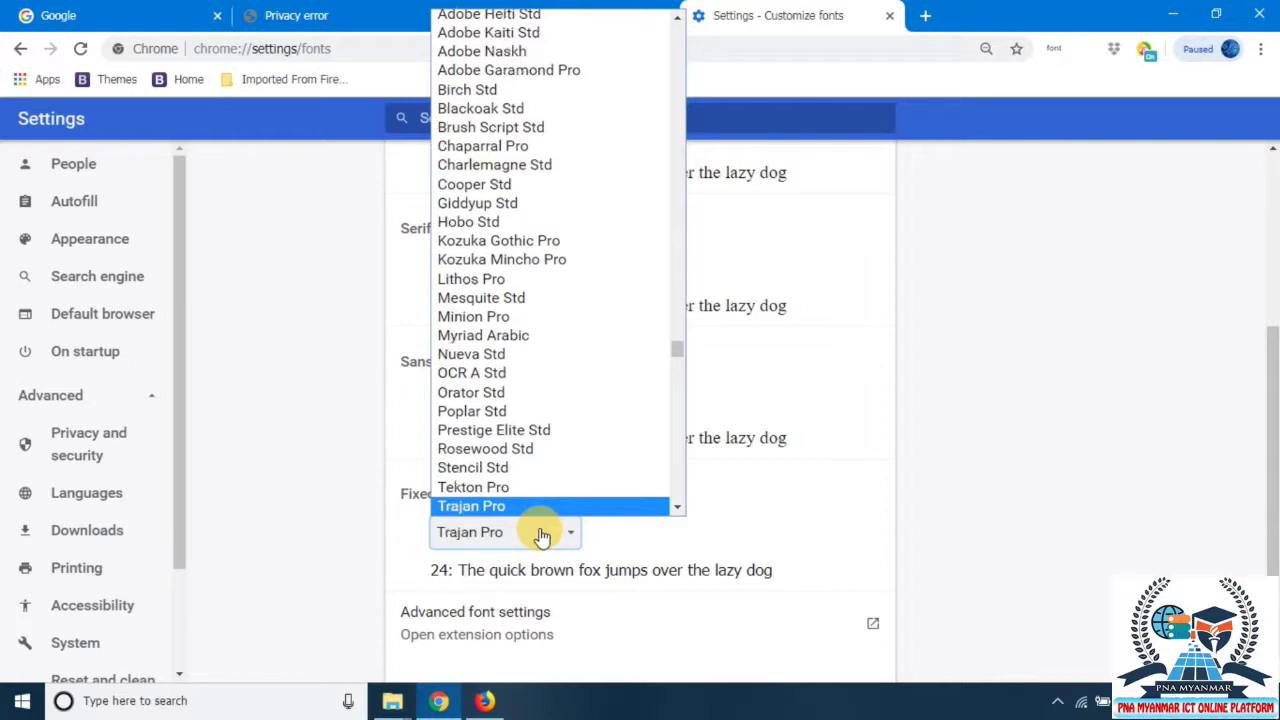
key("t")
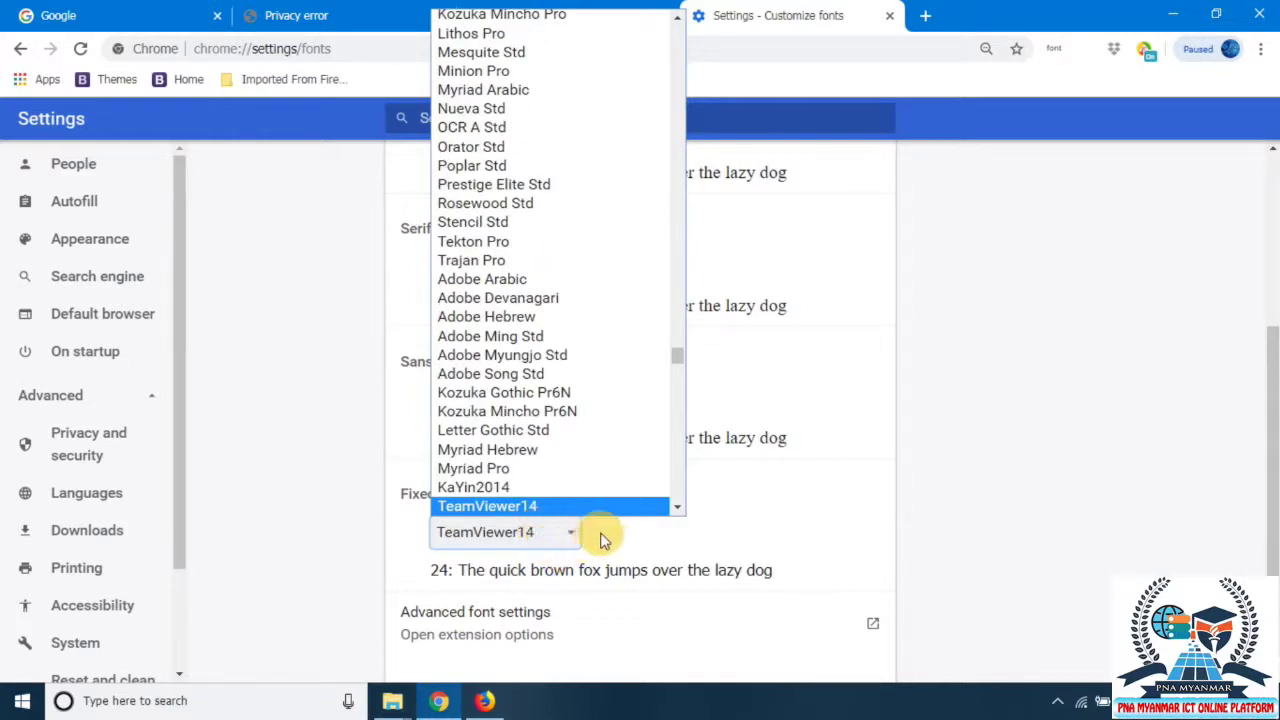
left_click(600, 533)
left_click(530, 518)
key("t")
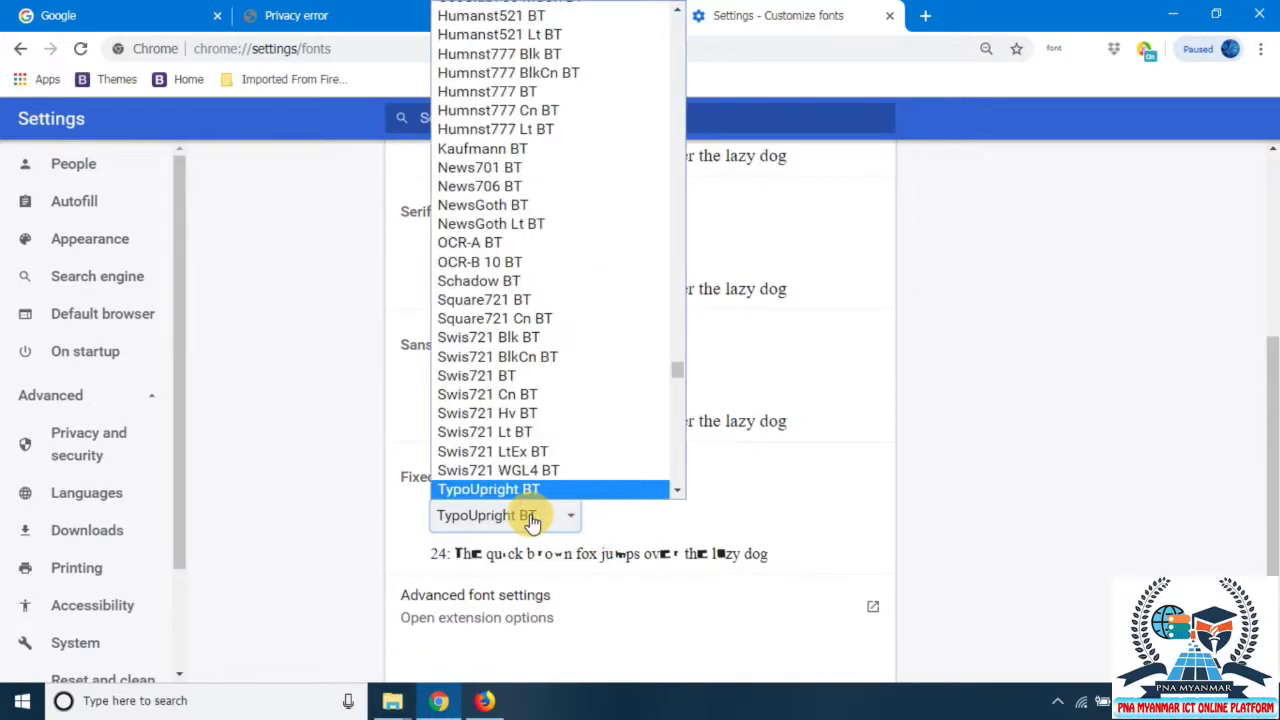
key("i")
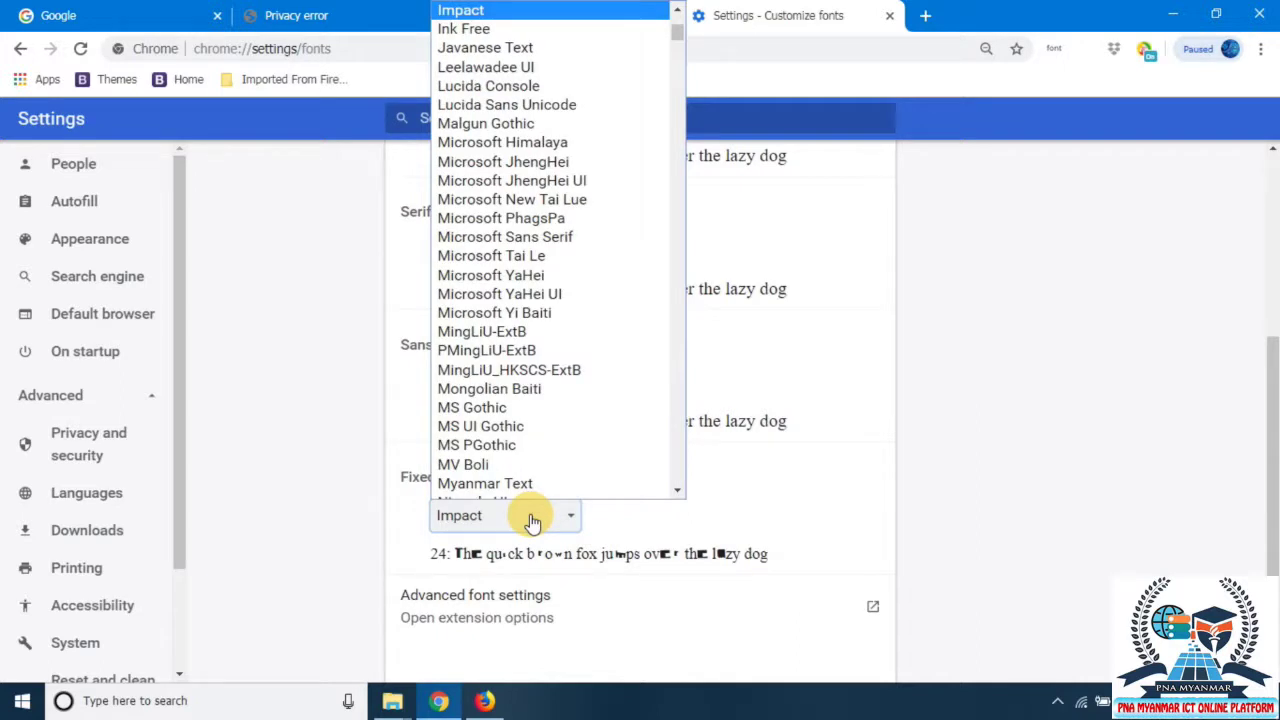
key("Return")
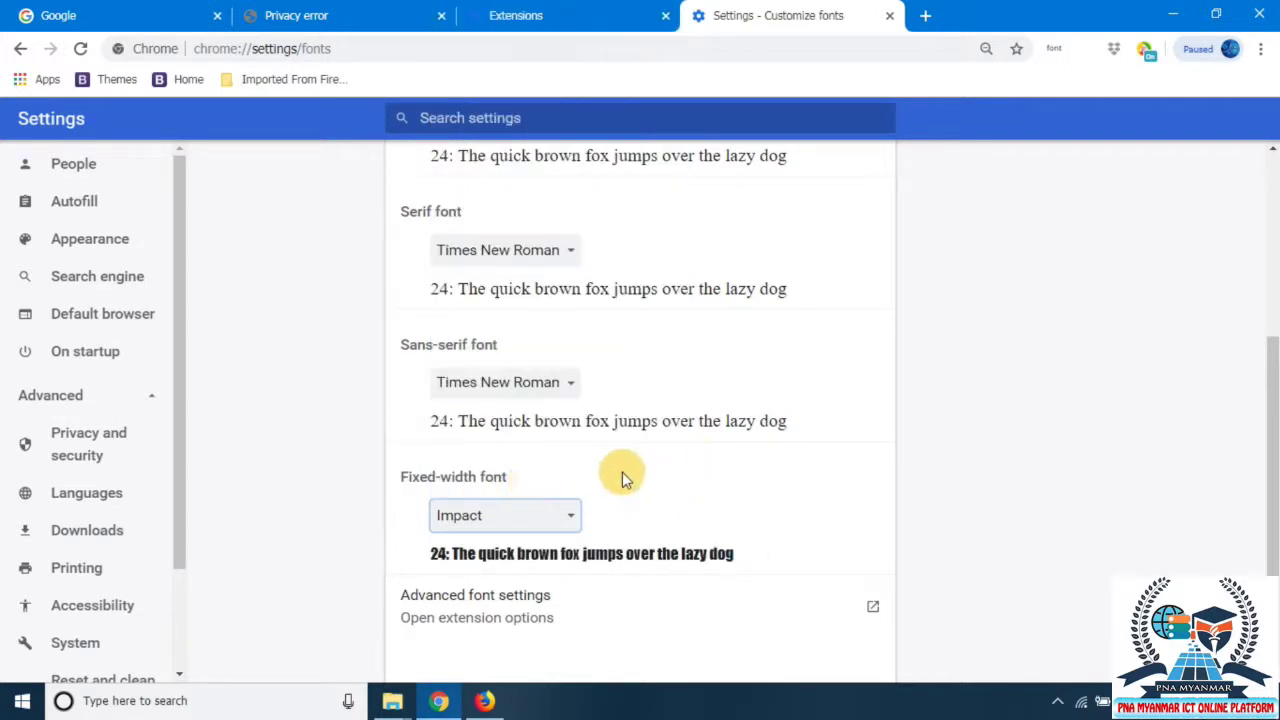
Set the fixed-width font back to Times New Roman and open the Advanced Font Settings extension options
left_click(568, 522)
scroll(557, 584, "up", 1)
left_click(541, 606)
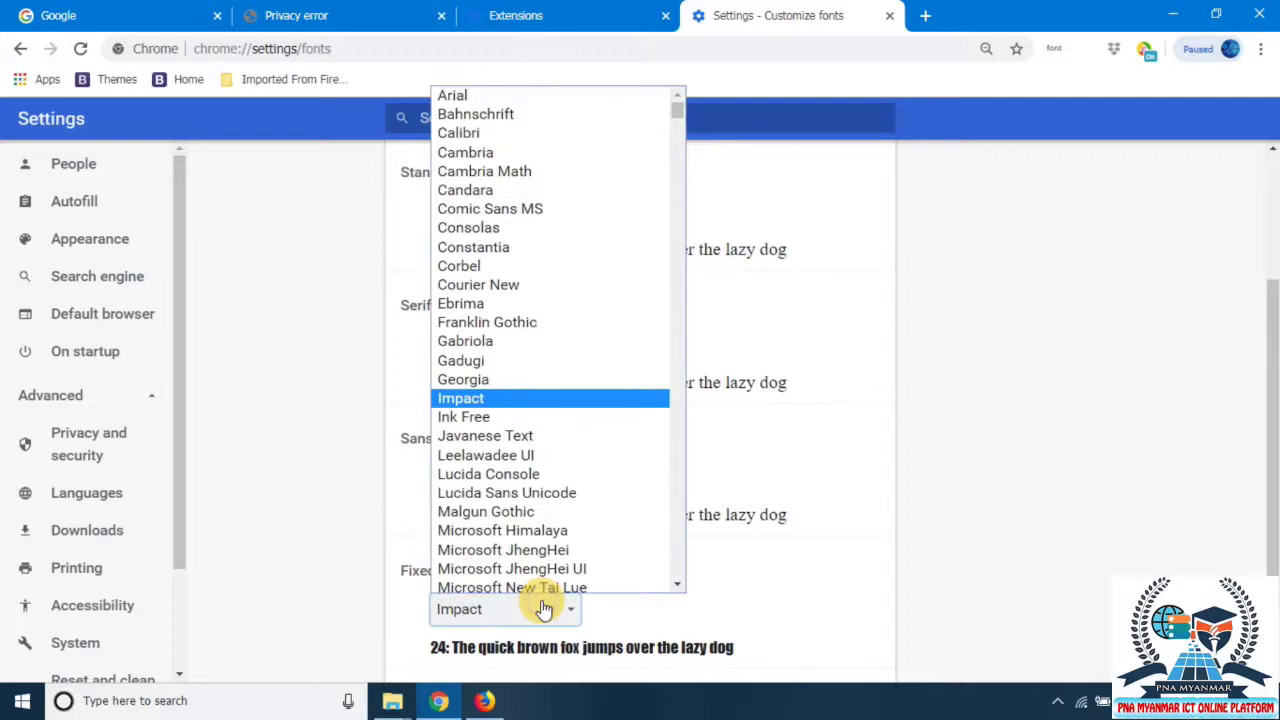
key("t")
key("Down")
key("Return")
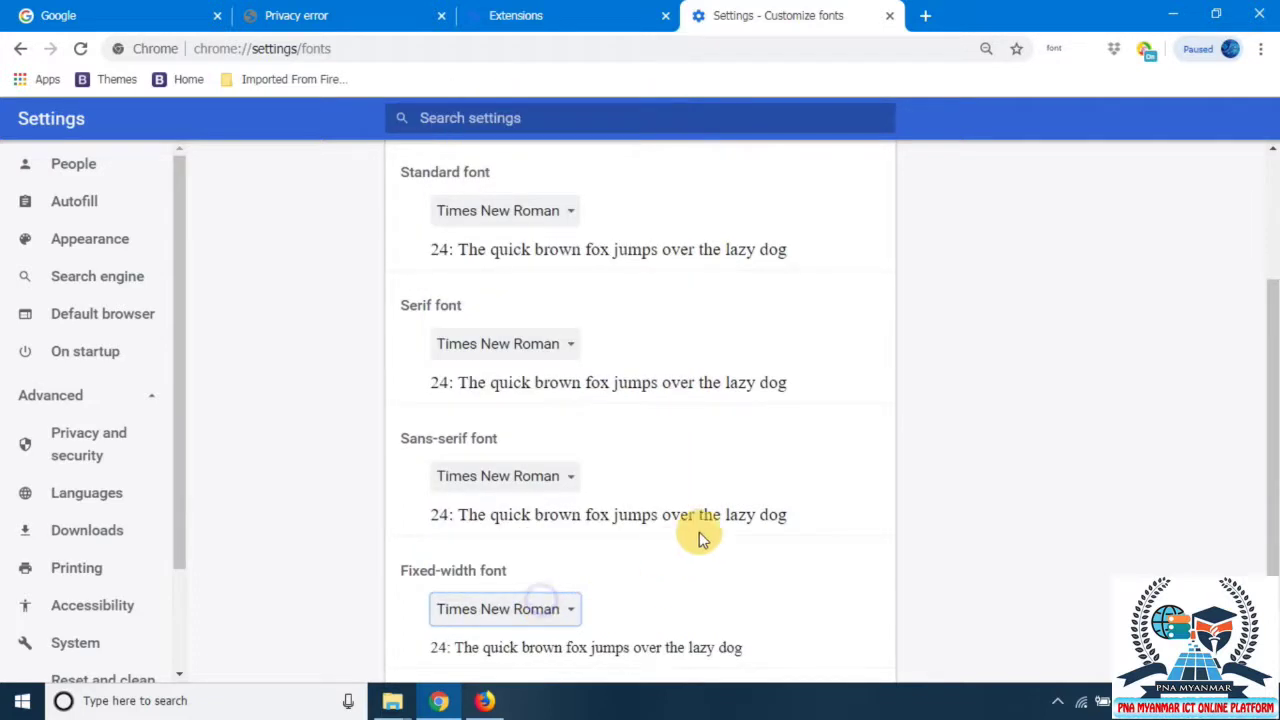
scroll(700, 531, "down", 1)
left_click(479, 620)
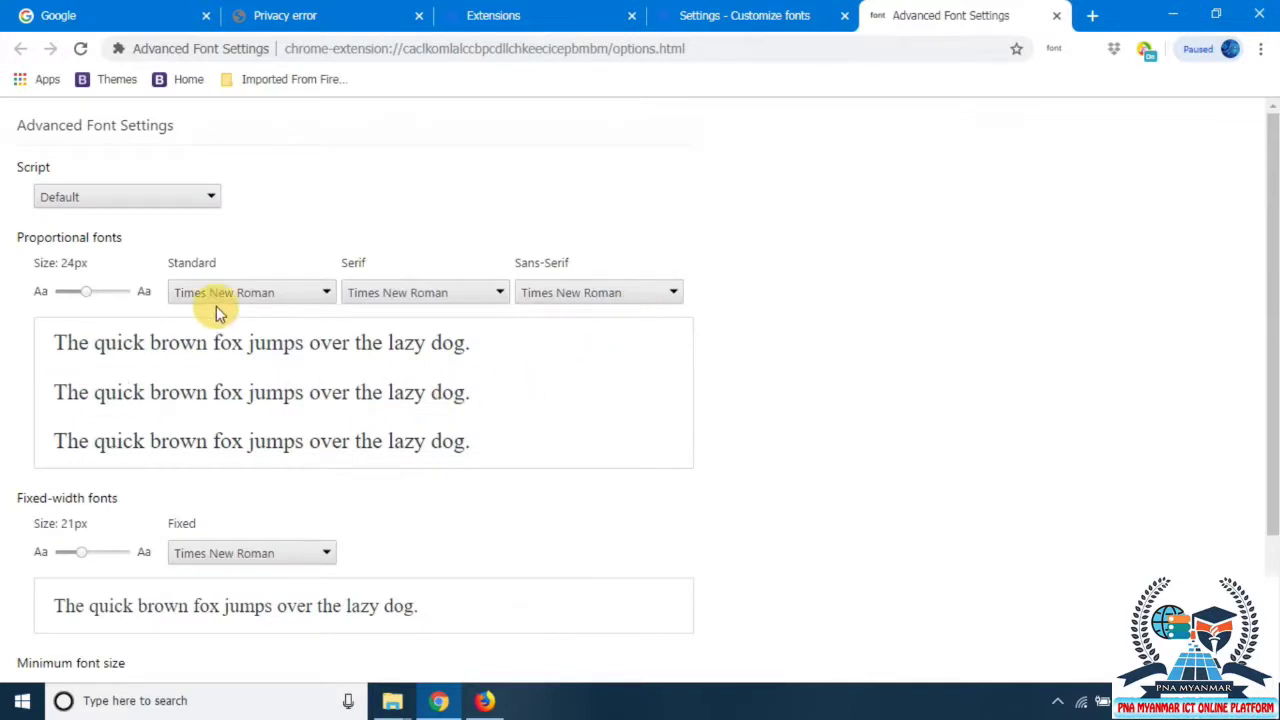
Apply a 26px fixed-width font size and a 15px minimum font size, keeping the Default script
scroll(205, 568, "down", 1)
scroll(205, 568, "down", 2)
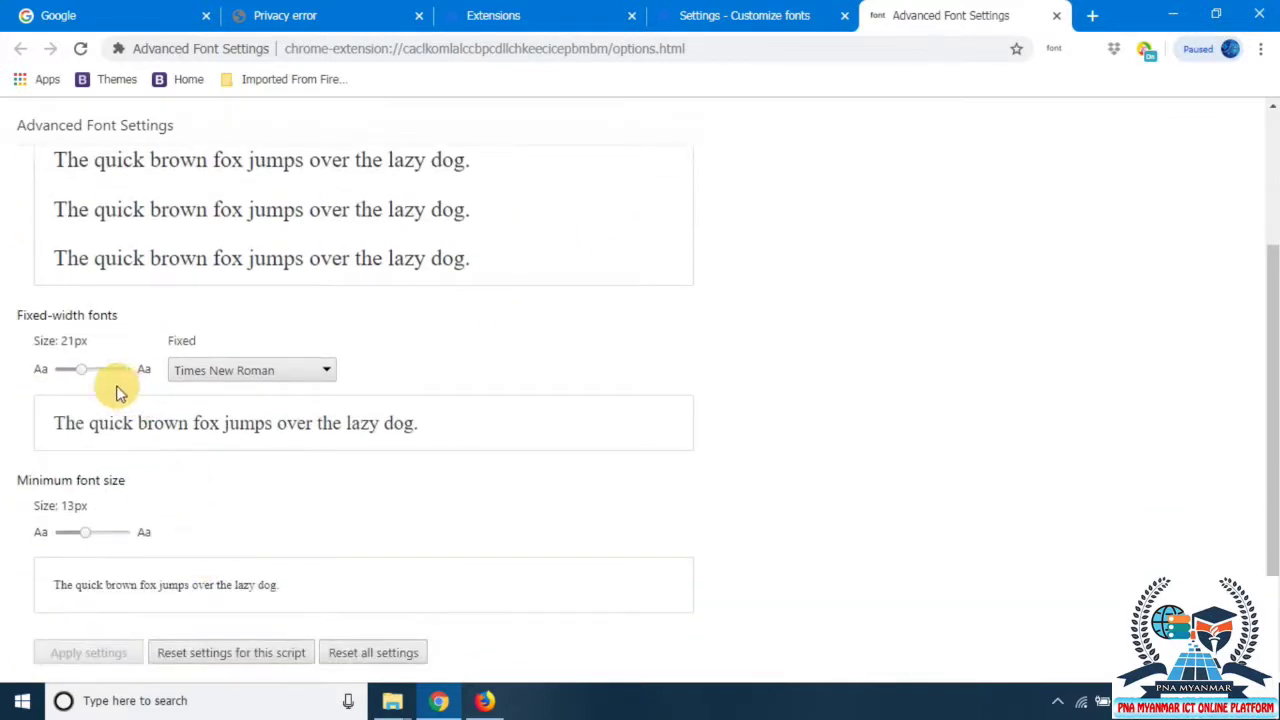
left_click_drag(86, 385, 92, 372)
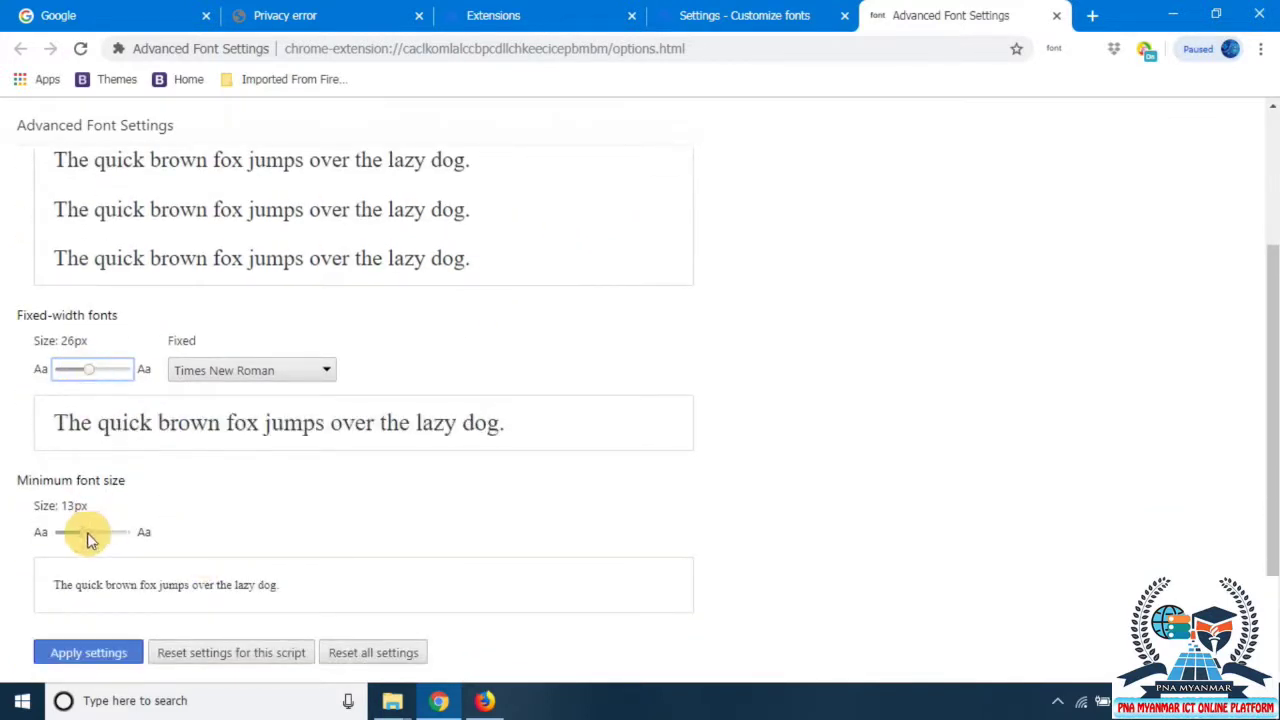
left_click(86, 533)
scroll(466, 471, "up", 2)
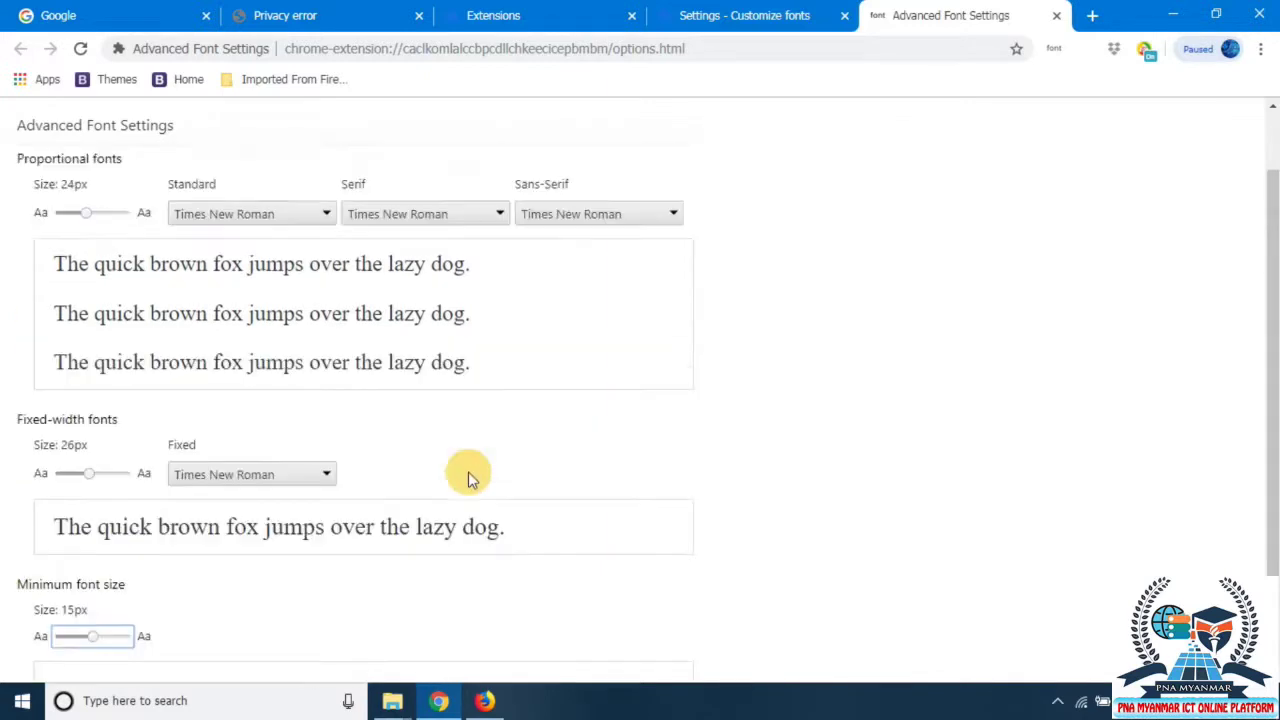
left_click(80, 197)
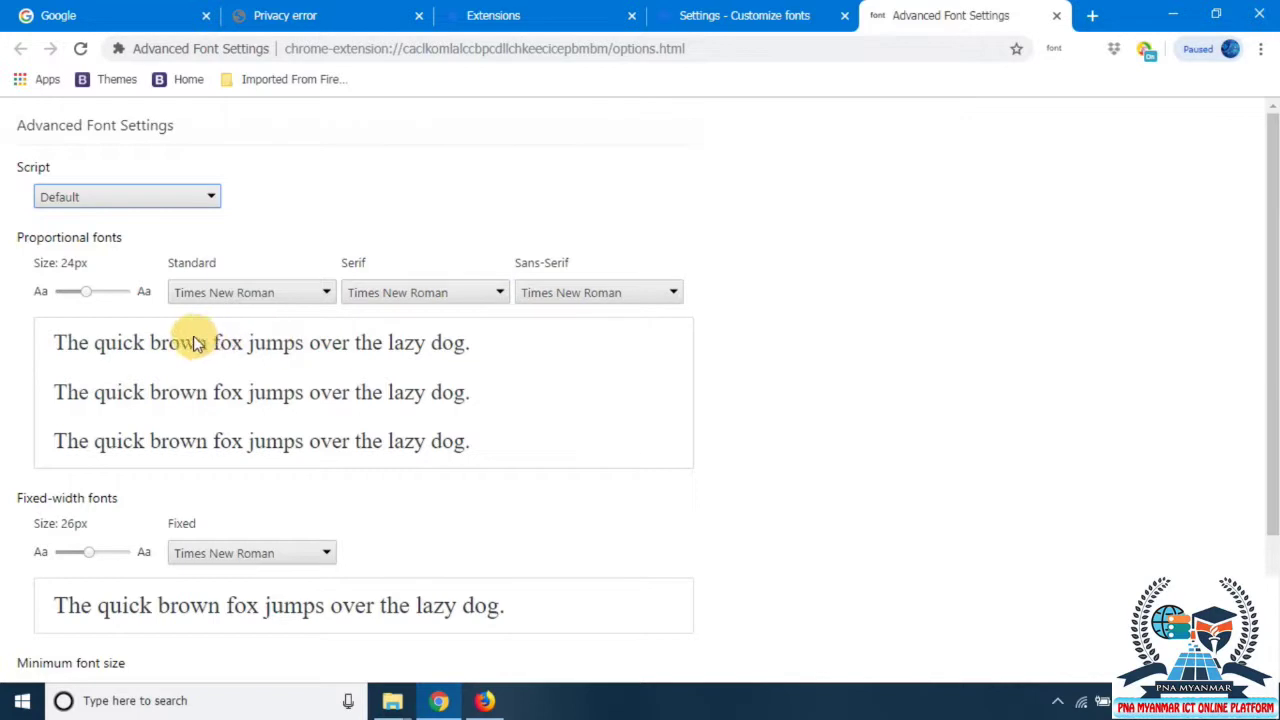
scroll(242, 568, "down", 2)
left_click(86, 651)
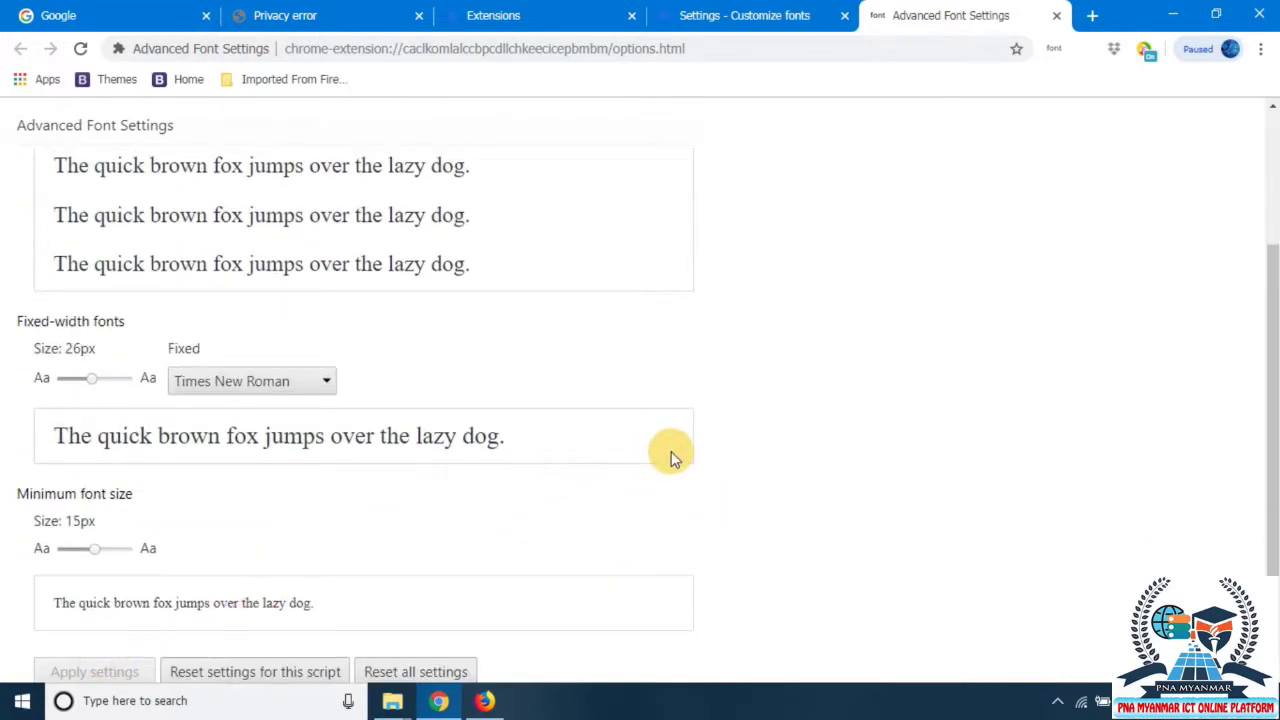
Close the Extensions, Settings, extension options and Privacy error tabs, leaving only Google
left_click(630, 16)
left_click(620, 16)
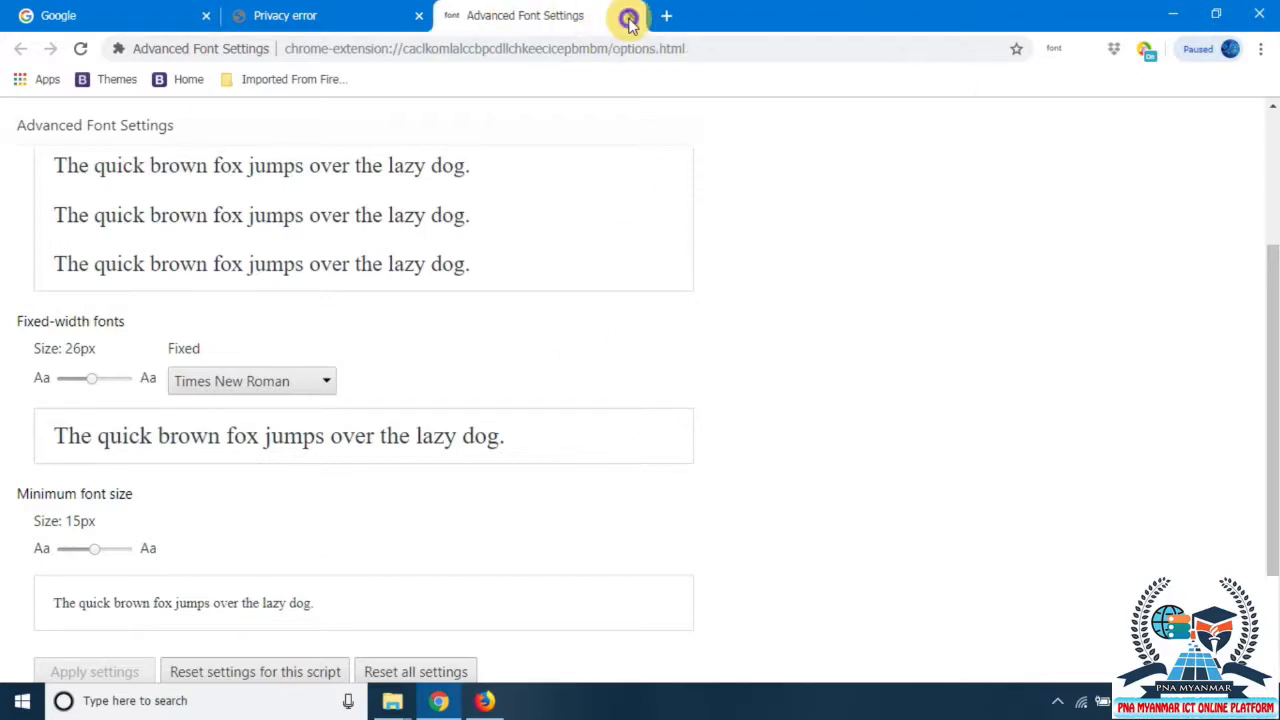
left_click(441, 16)
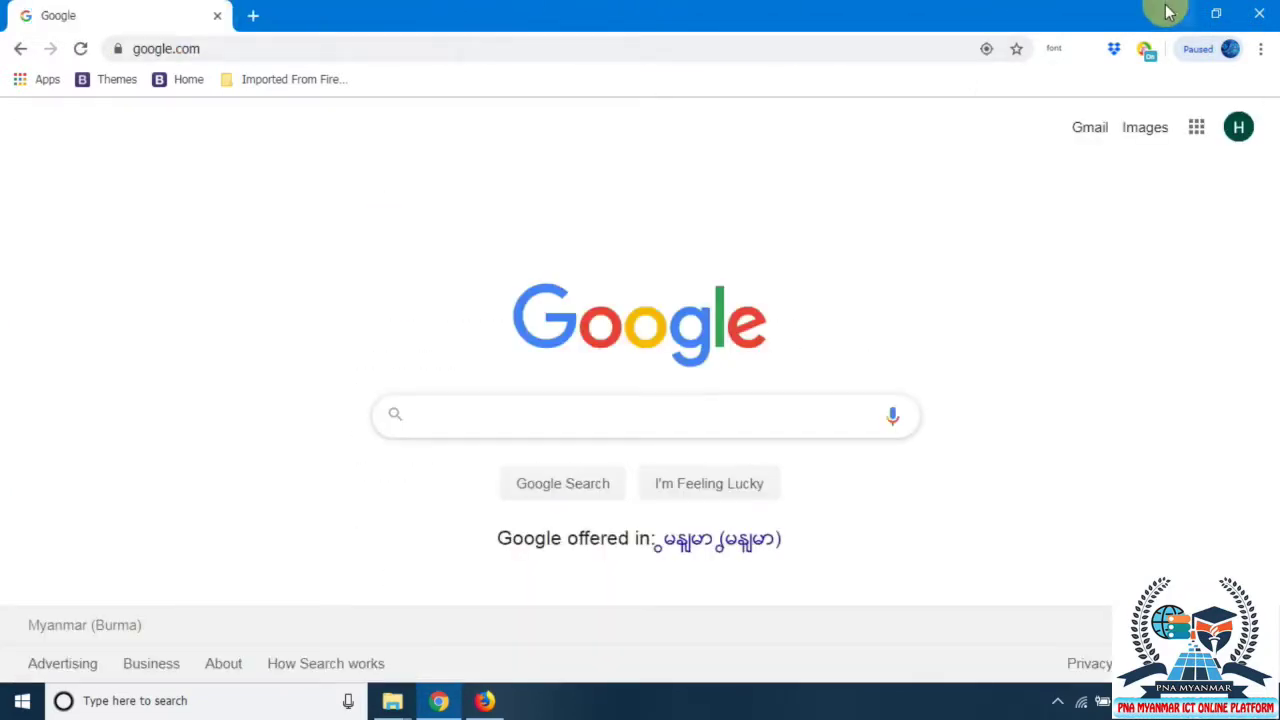
Minimize Chrome and Firefox, refresh the desktop, and launch Asoka Windows Font Changer.exe
left_click(1168, 12)
left_click(1150, 10)
right_click(1005, 132)
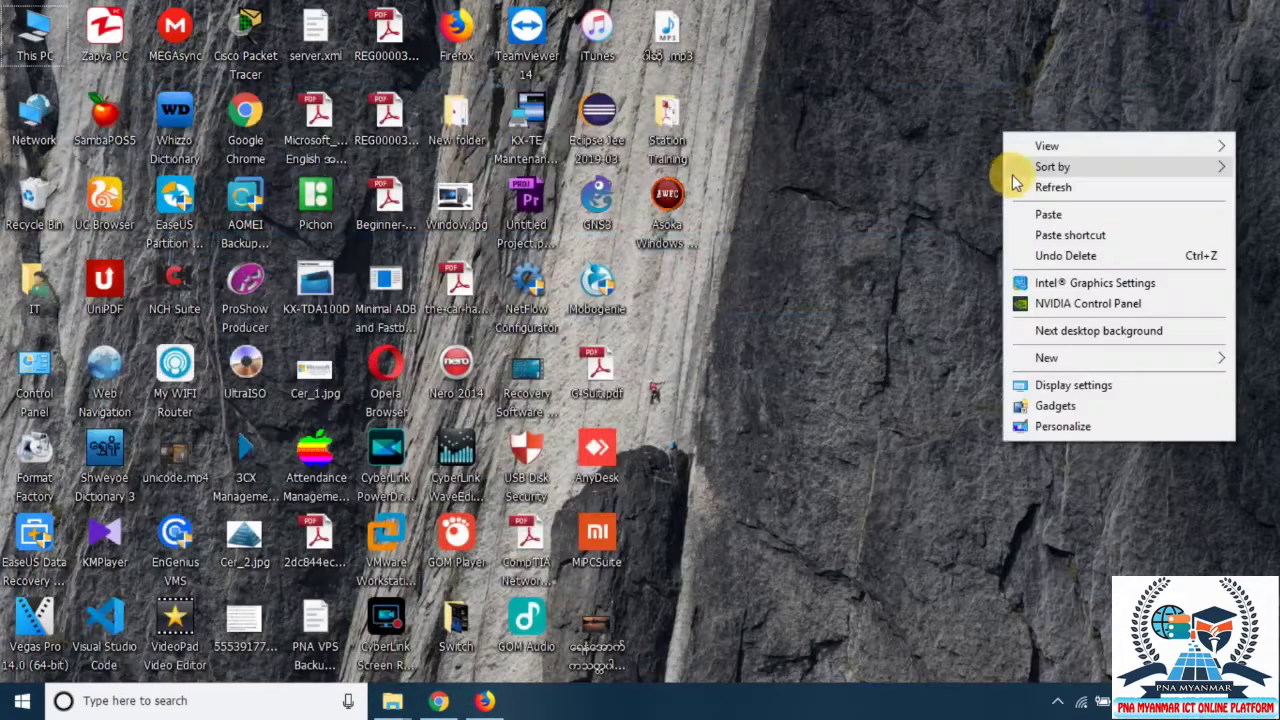
left_click(1015, 187)
right_click(956, 182)
left_click(975, 236)
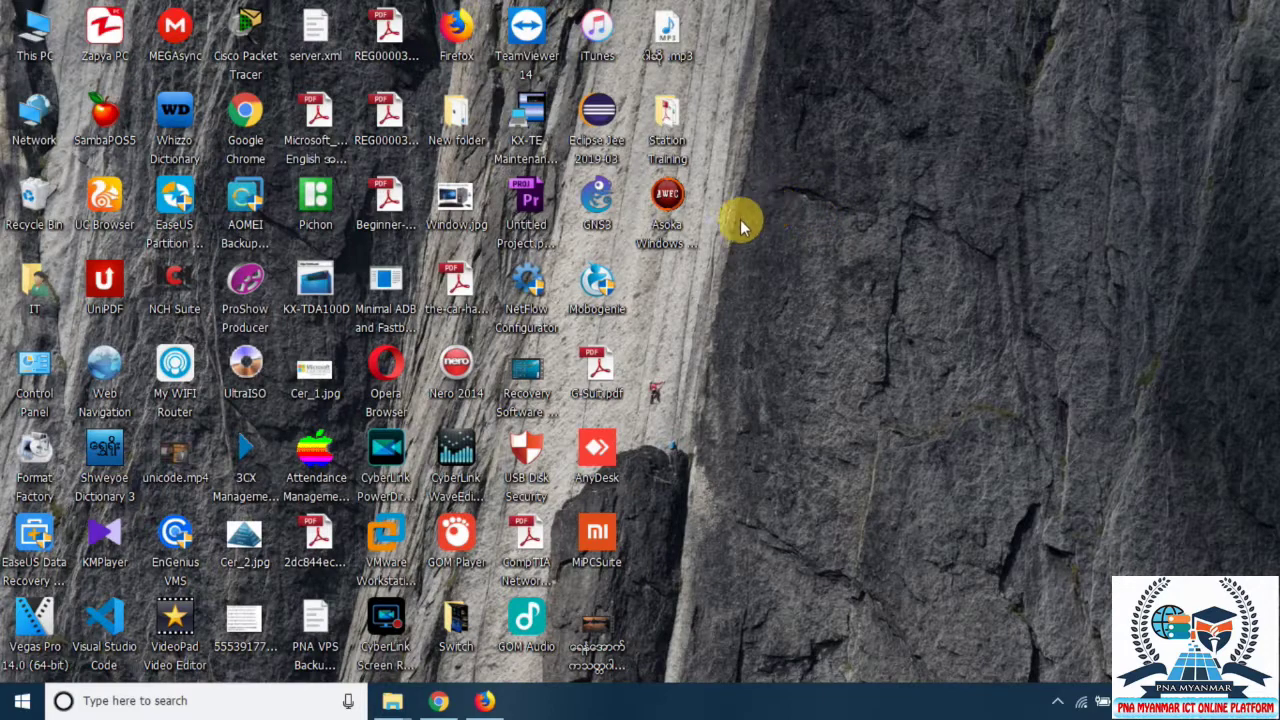
left_click(668, 203)
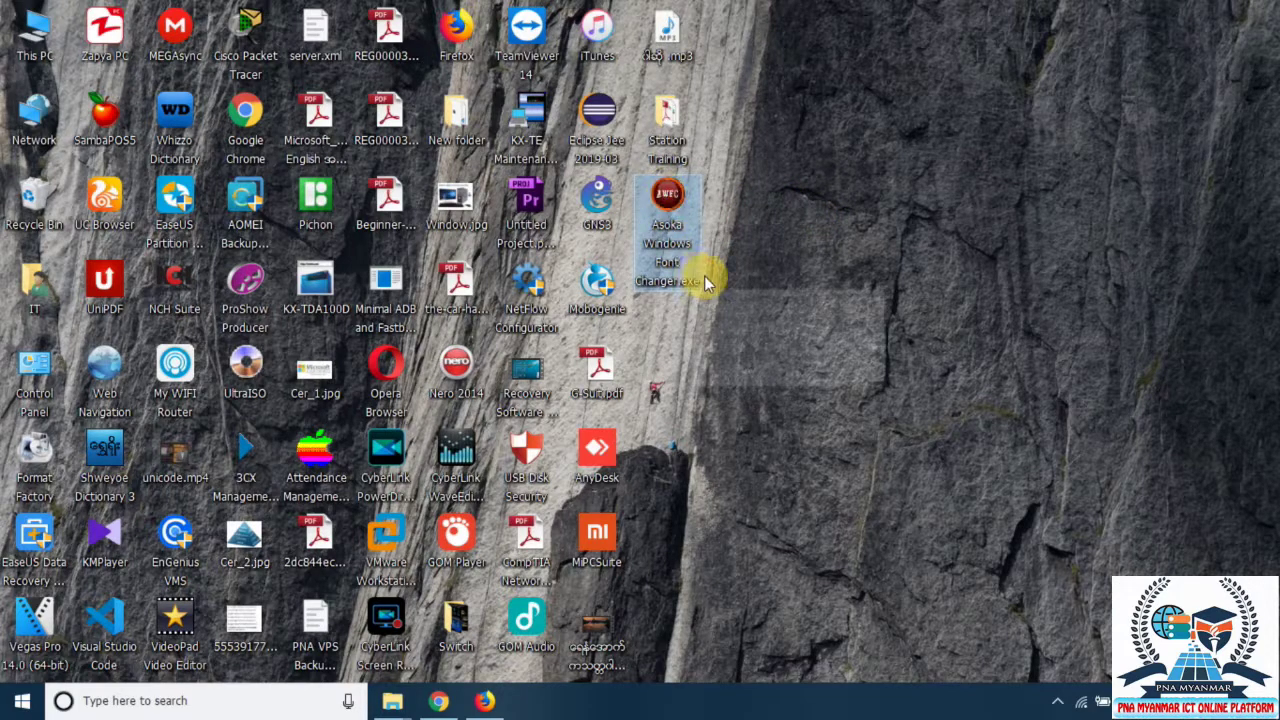
mouse_move(667, 212)
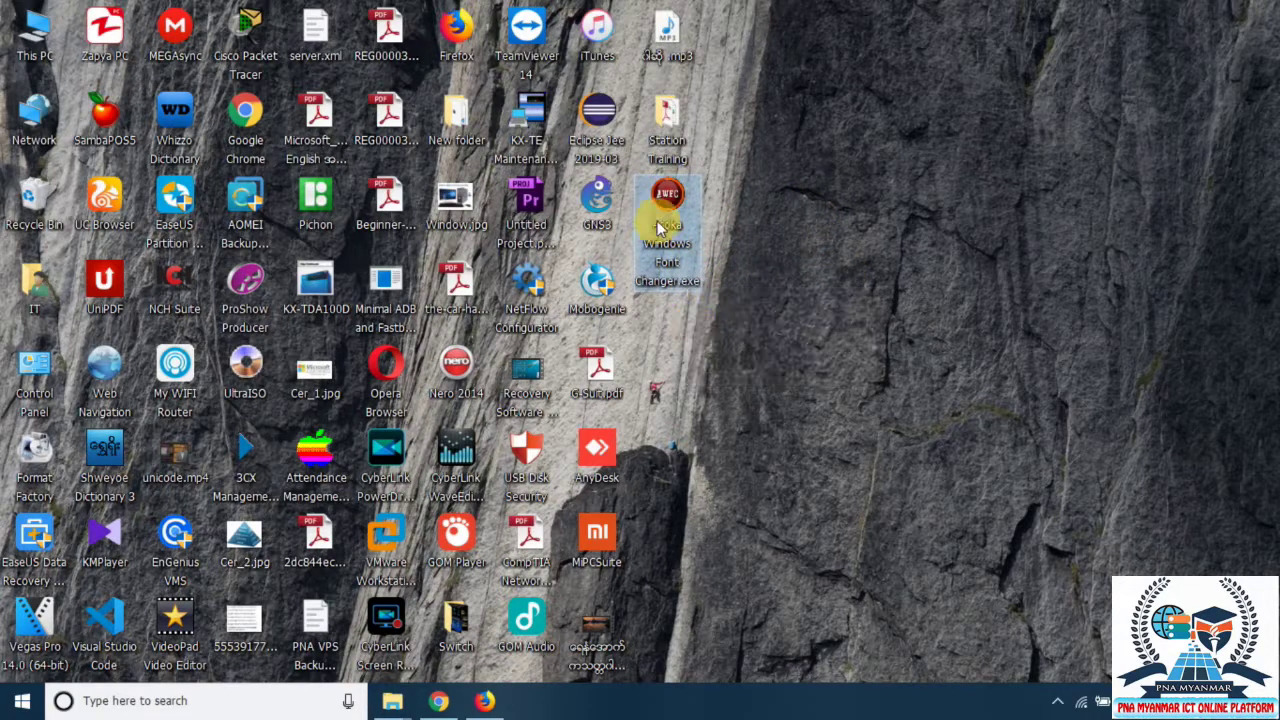
double_click(668, 200)
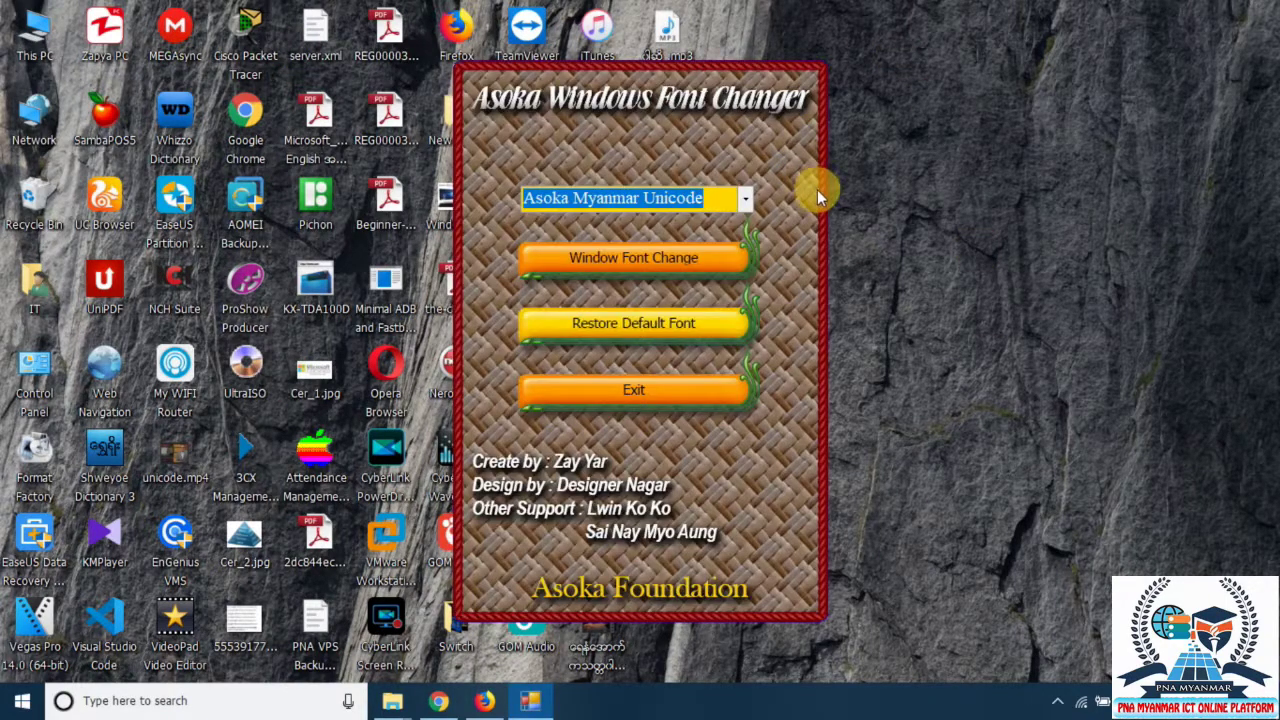
left_click(745, 200)
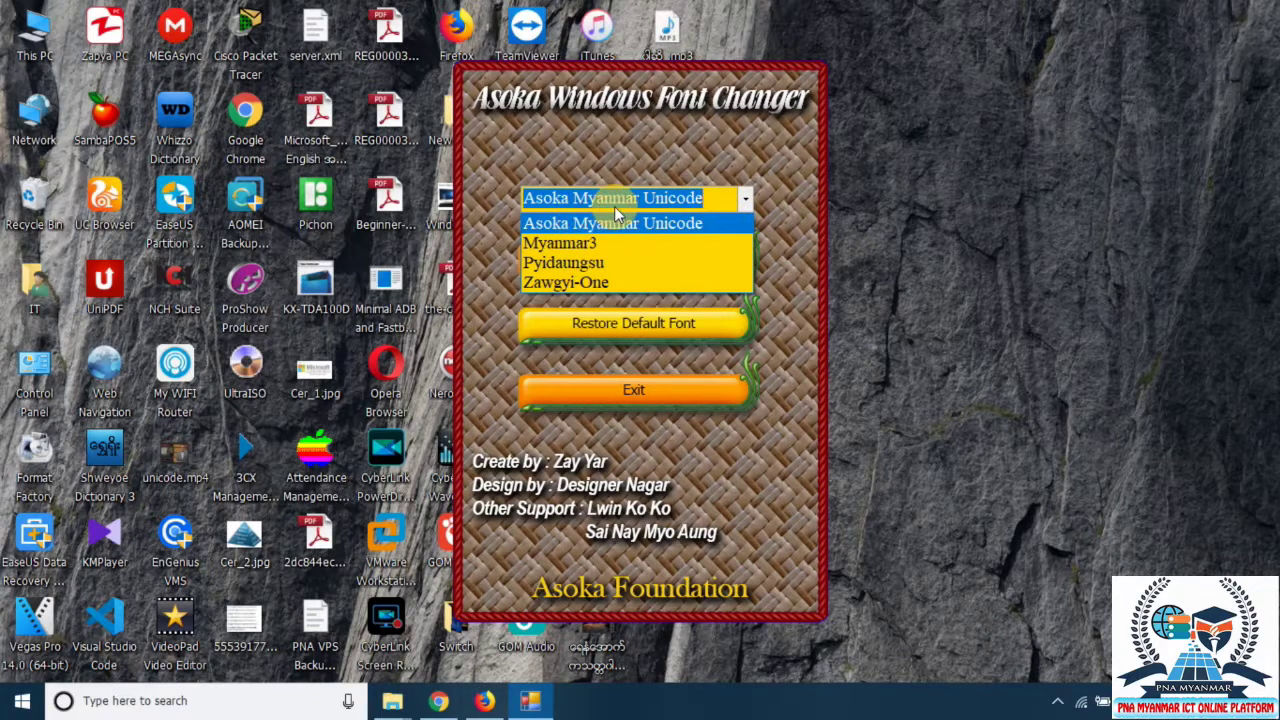
left_click(695, 212)
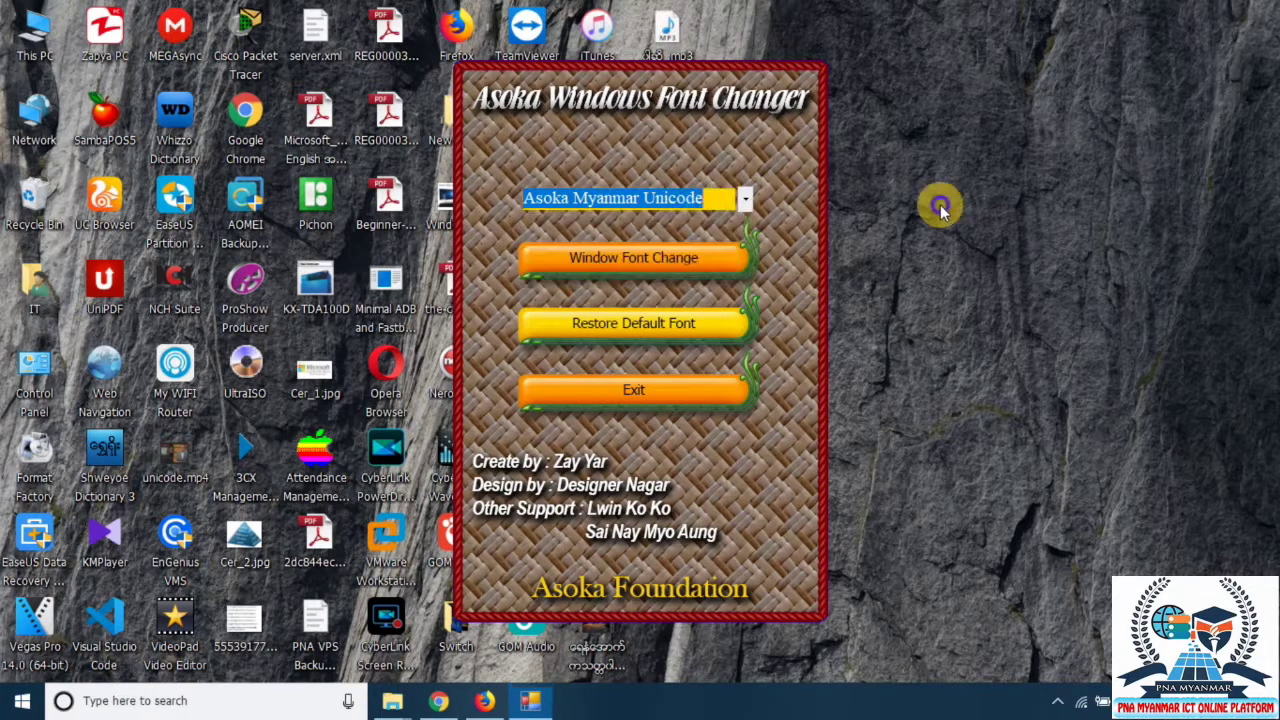
right_click(1087, 202)
left_click(1112, 256)
right_click(993, 165)
left_click(1005, 209)
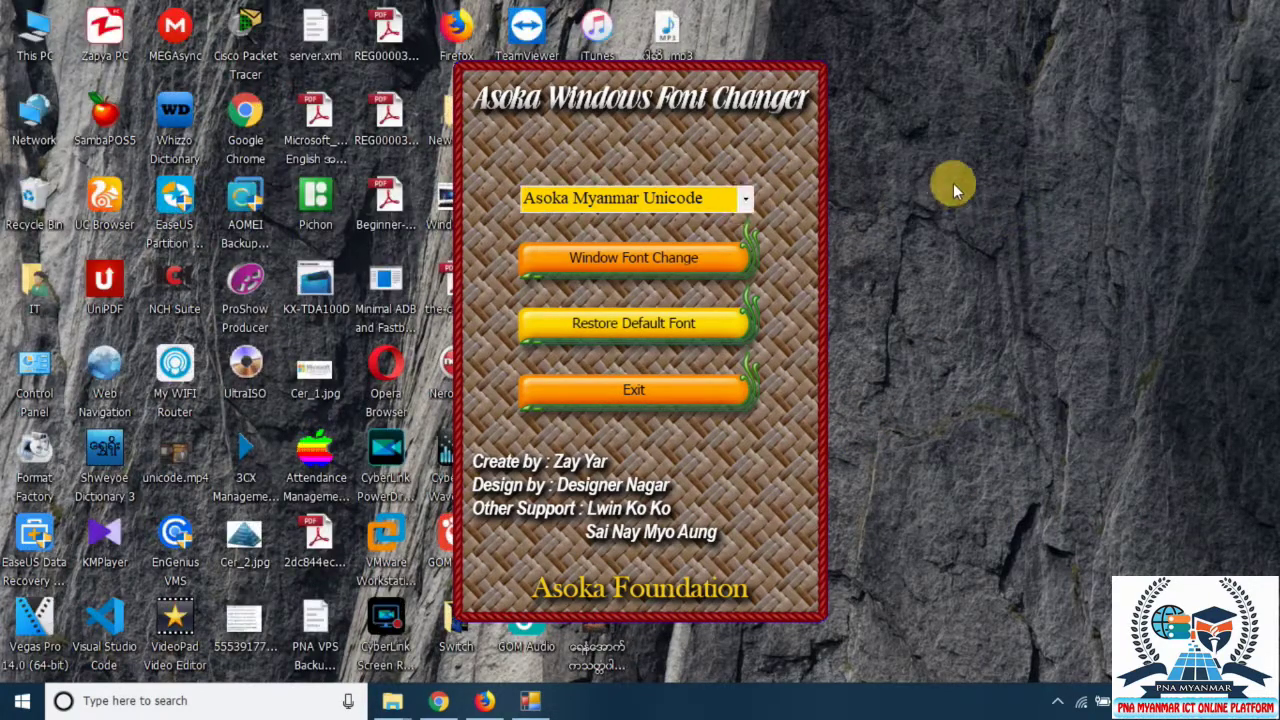
left_click(745, 205)
left_click(745, 203)
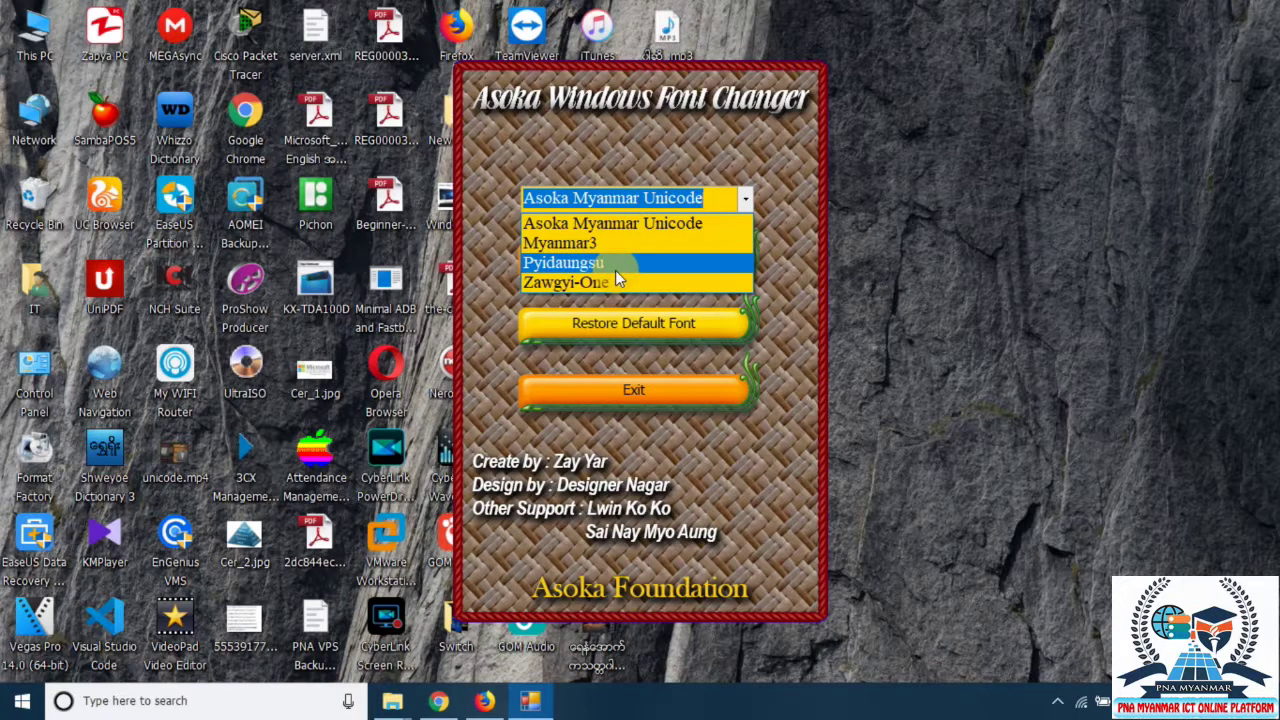
left_click(950, 215)
right_click(957, 214)
left_click(1010, 259)
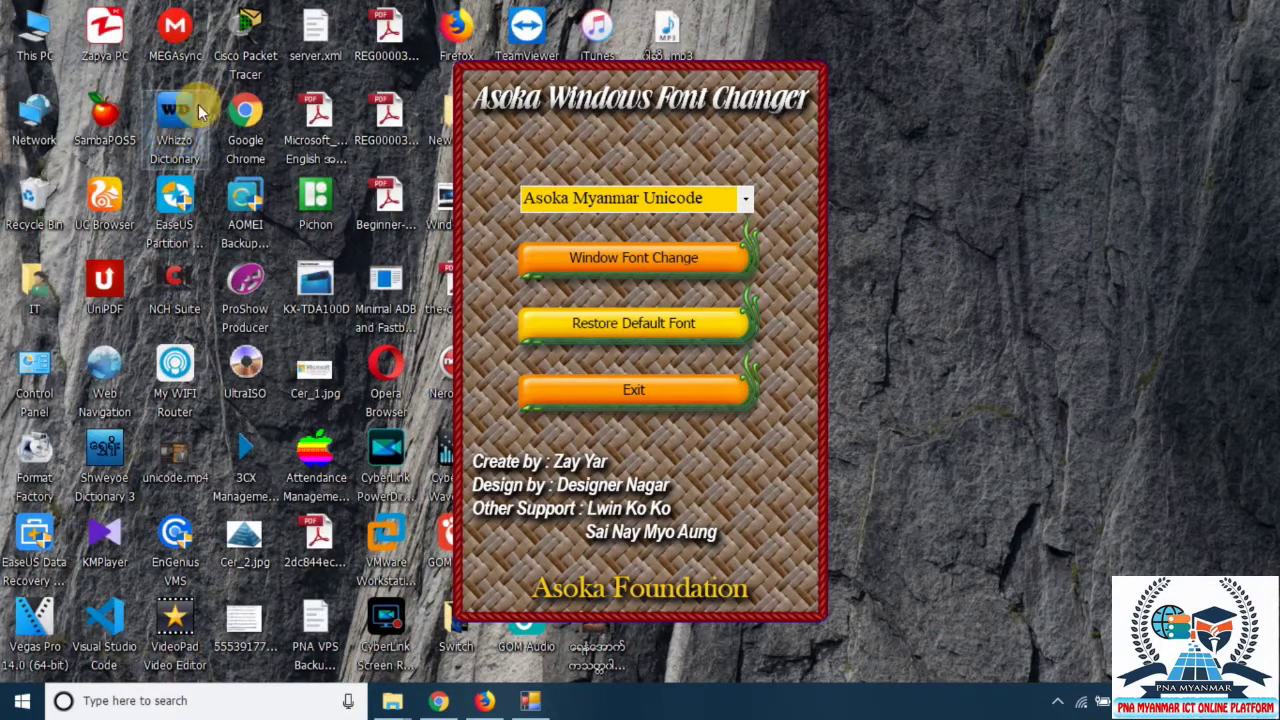
left_click(745, 199)
left_click(829, 429)
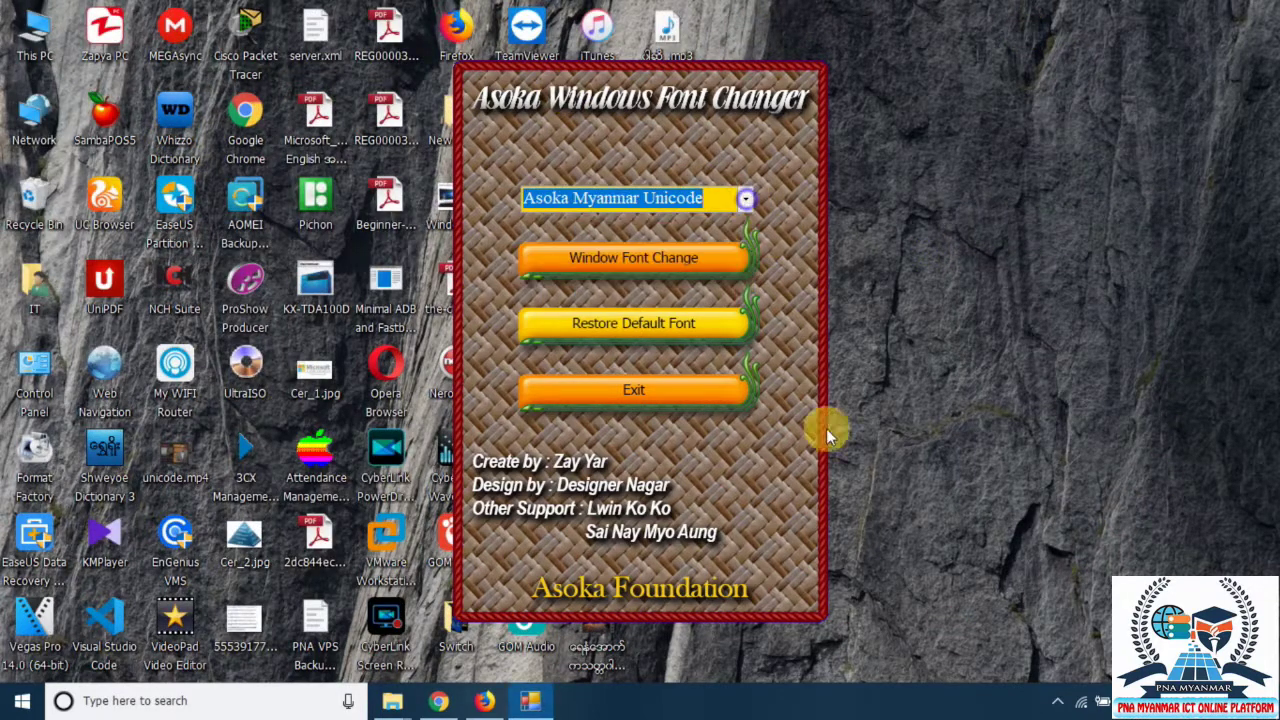
Close Firefox's Options and MUA Web Unicode Converter tabs and open a new blank tab
left_click(484, 700)
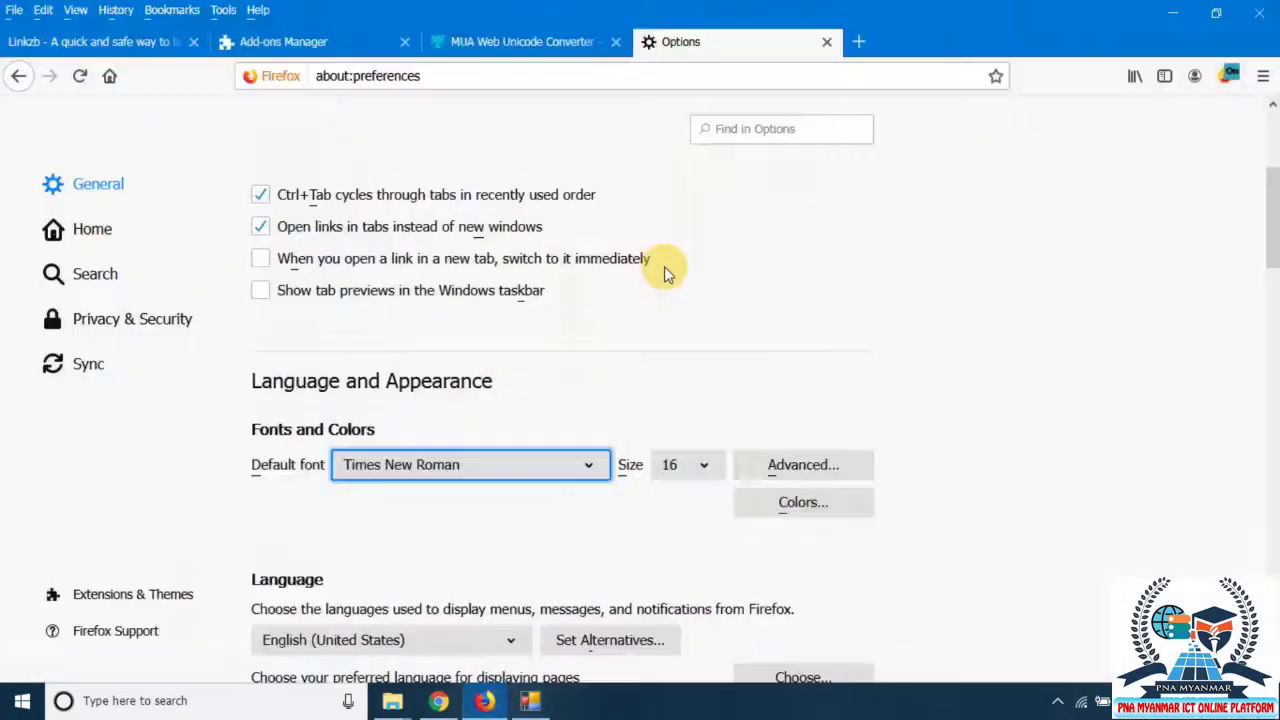
left_click(826, 48)
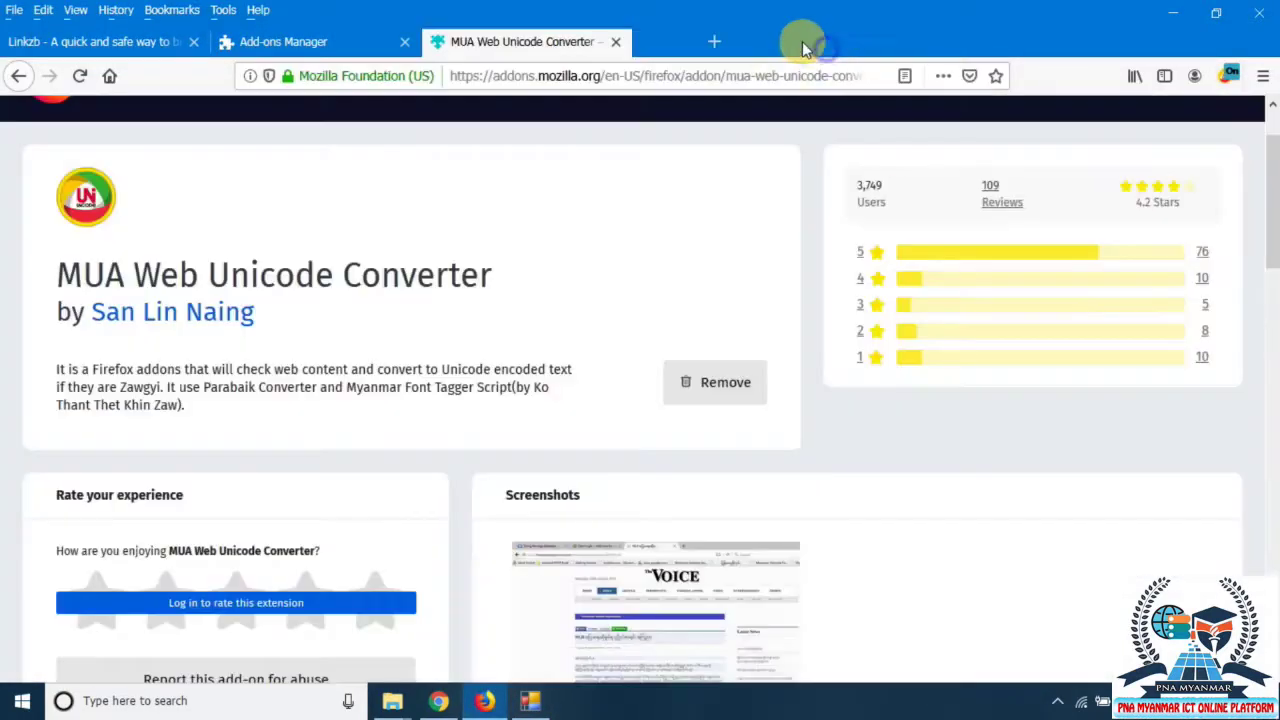
left_click(612, 42)
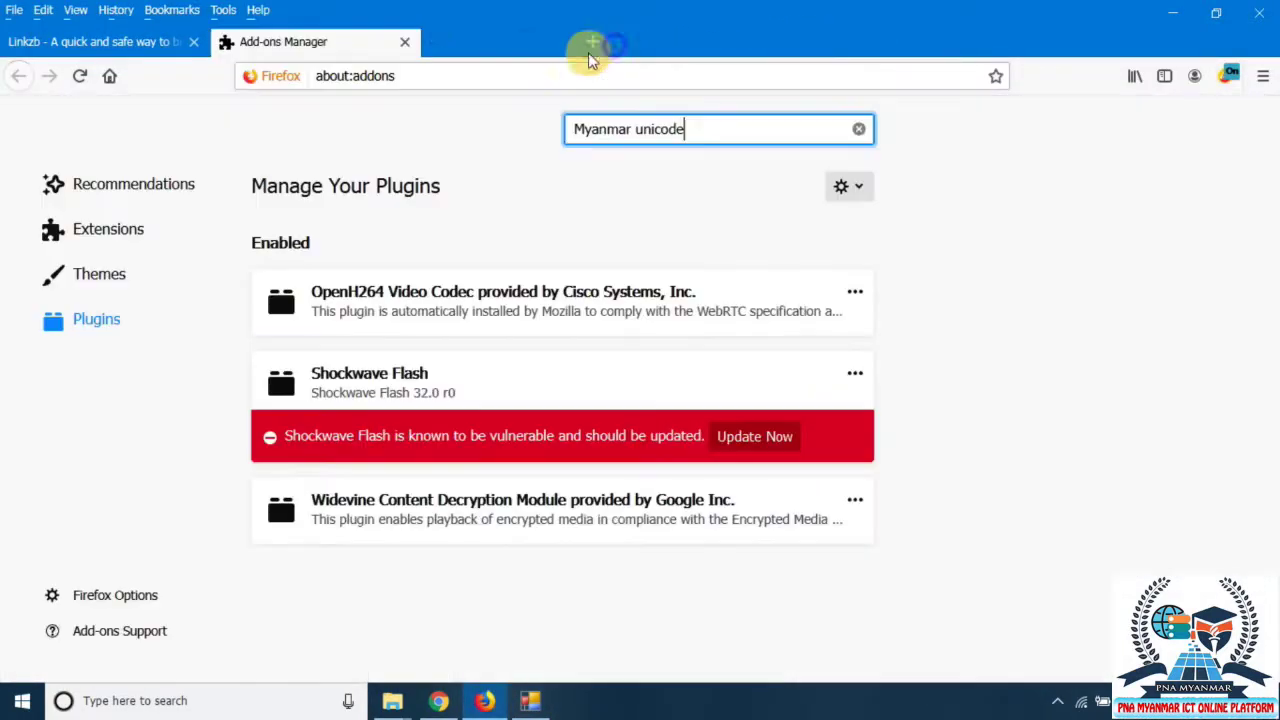
left_click(437, 42)
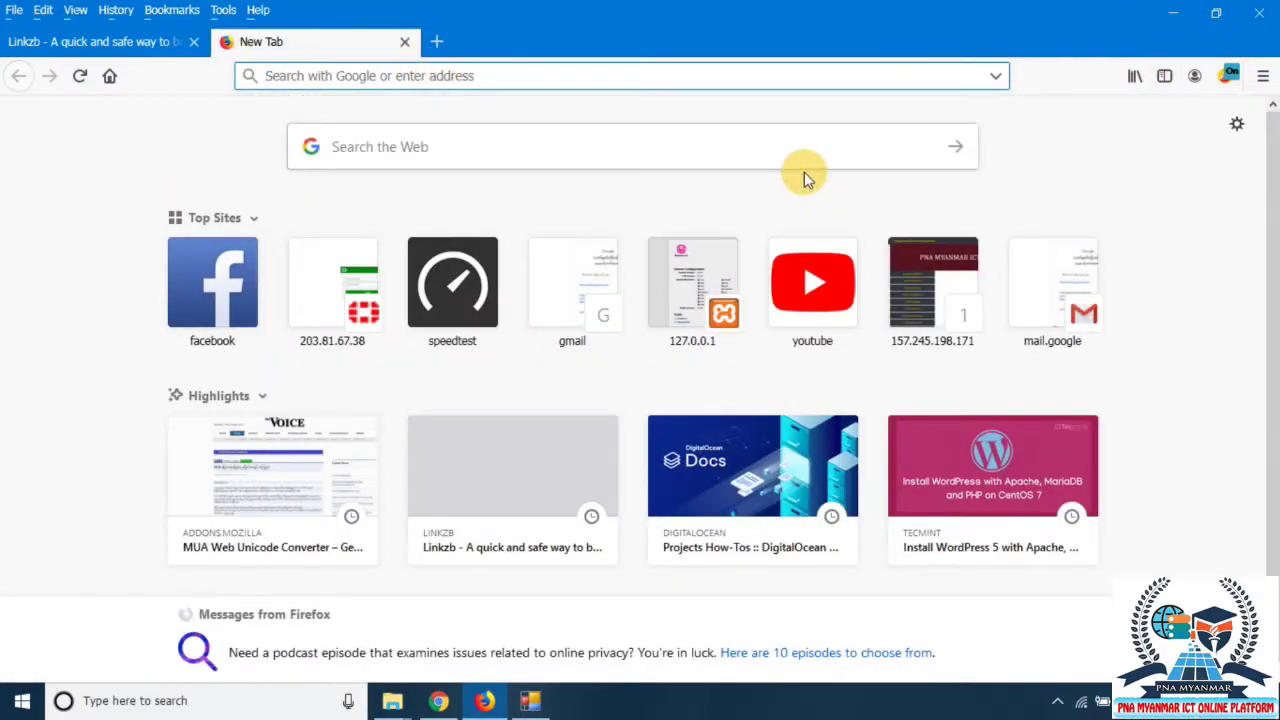
Minimize Firefox to the desktop and refresh the desktop
left_click(1173, 12)
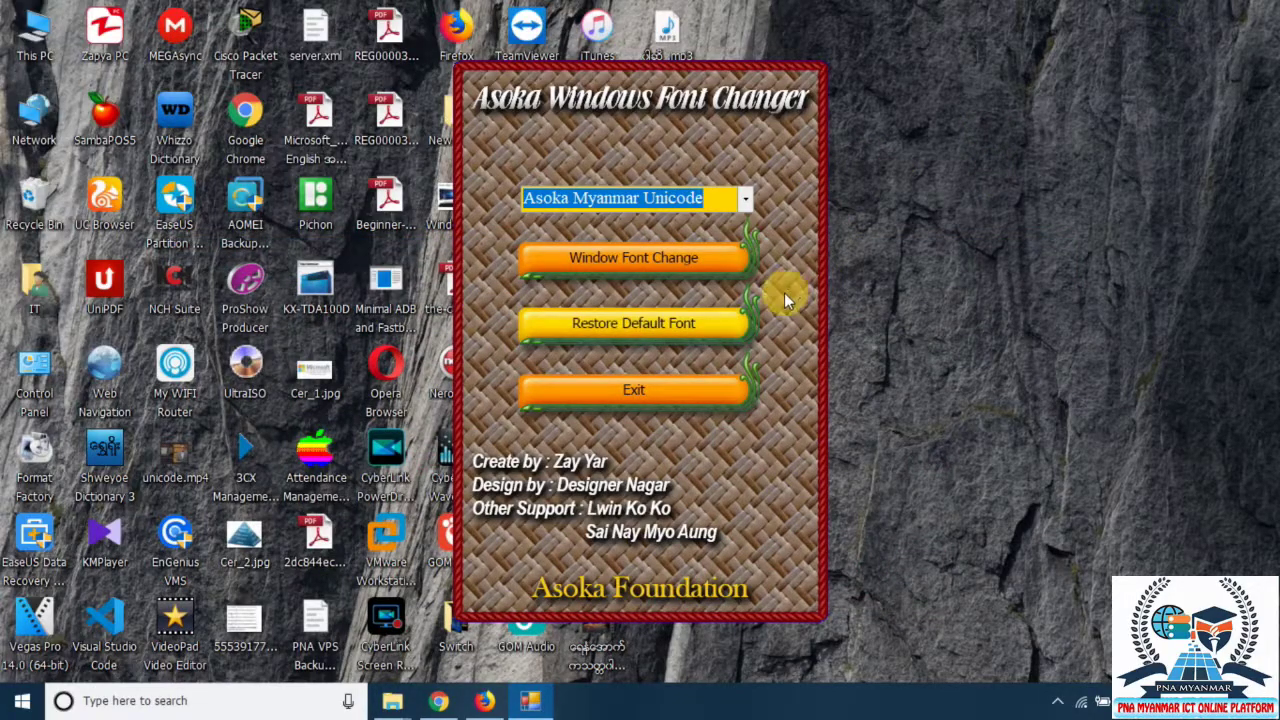
left_click(484, 700)
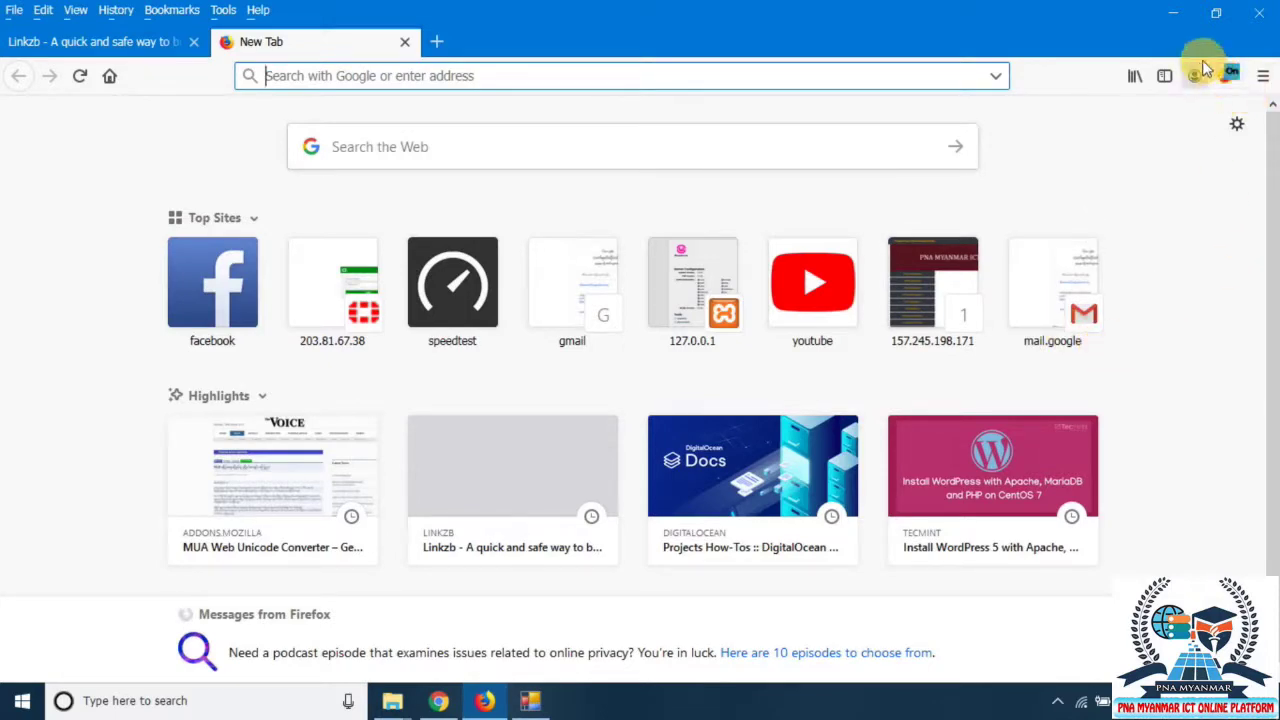
left_click(1172, 18)
right_click(985, 196)
left_click(1017, 251)
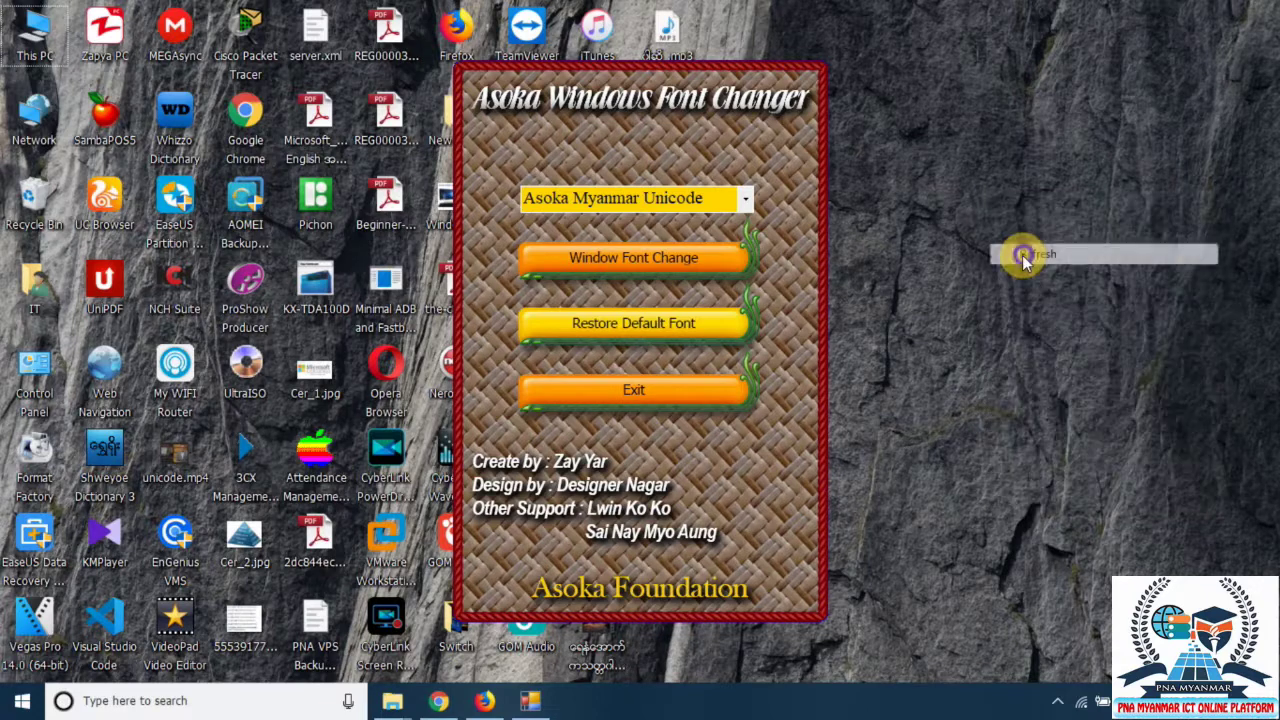